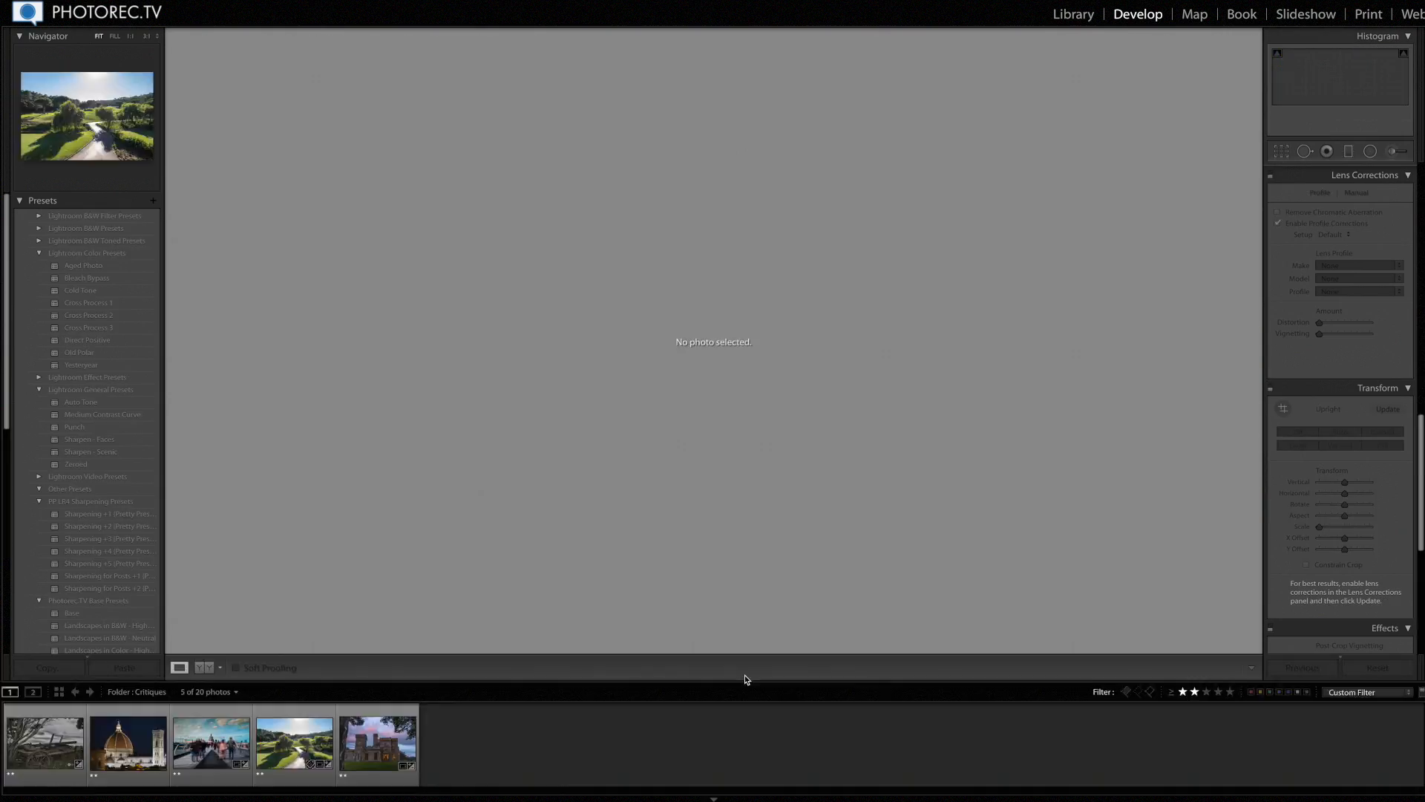
Step: Open the wagon photo DSC_1962_F_WM_2_WM.jpg with the filmstrip hidden and inspect the wagon bed's corner up close
key(F6)
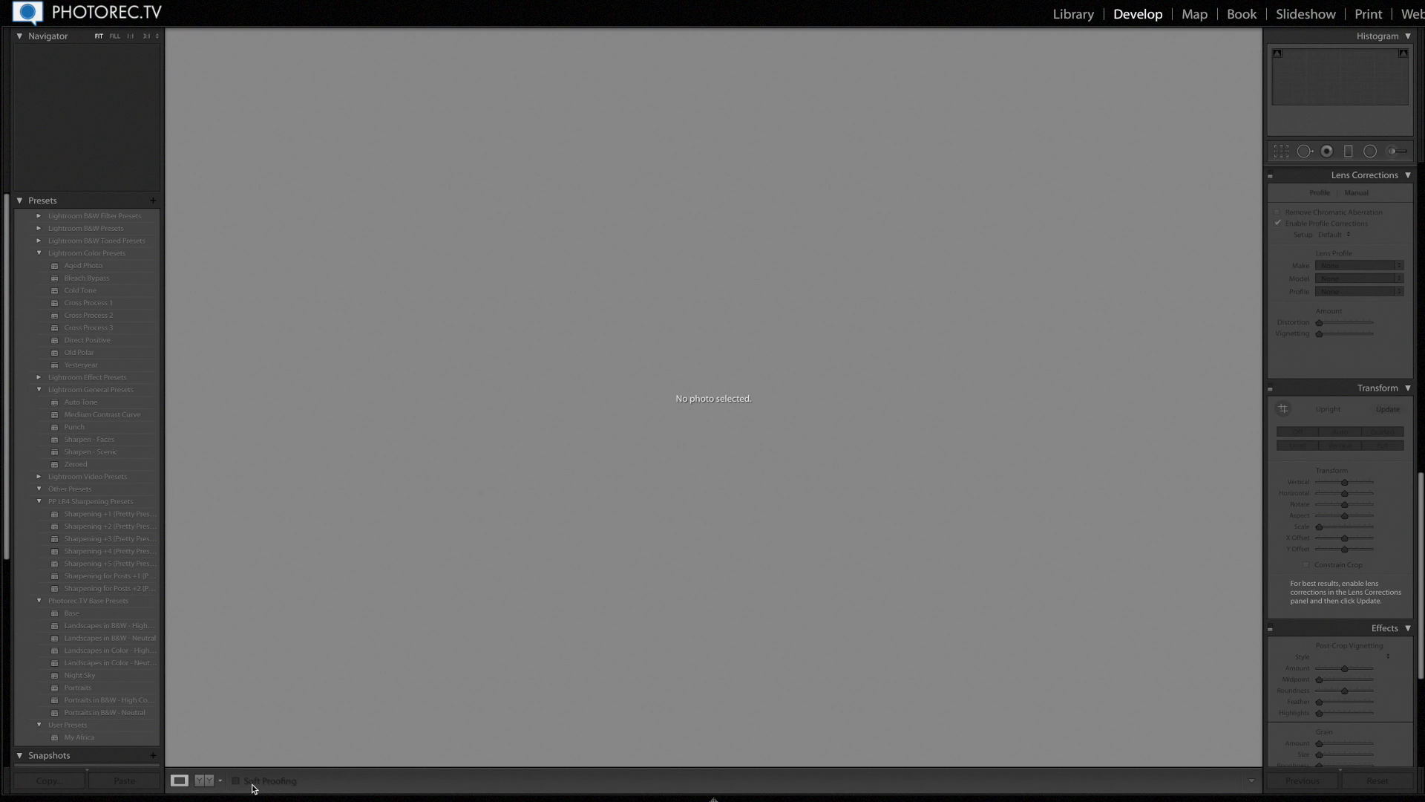
mouse_move(242, 799)
click(12, 776)
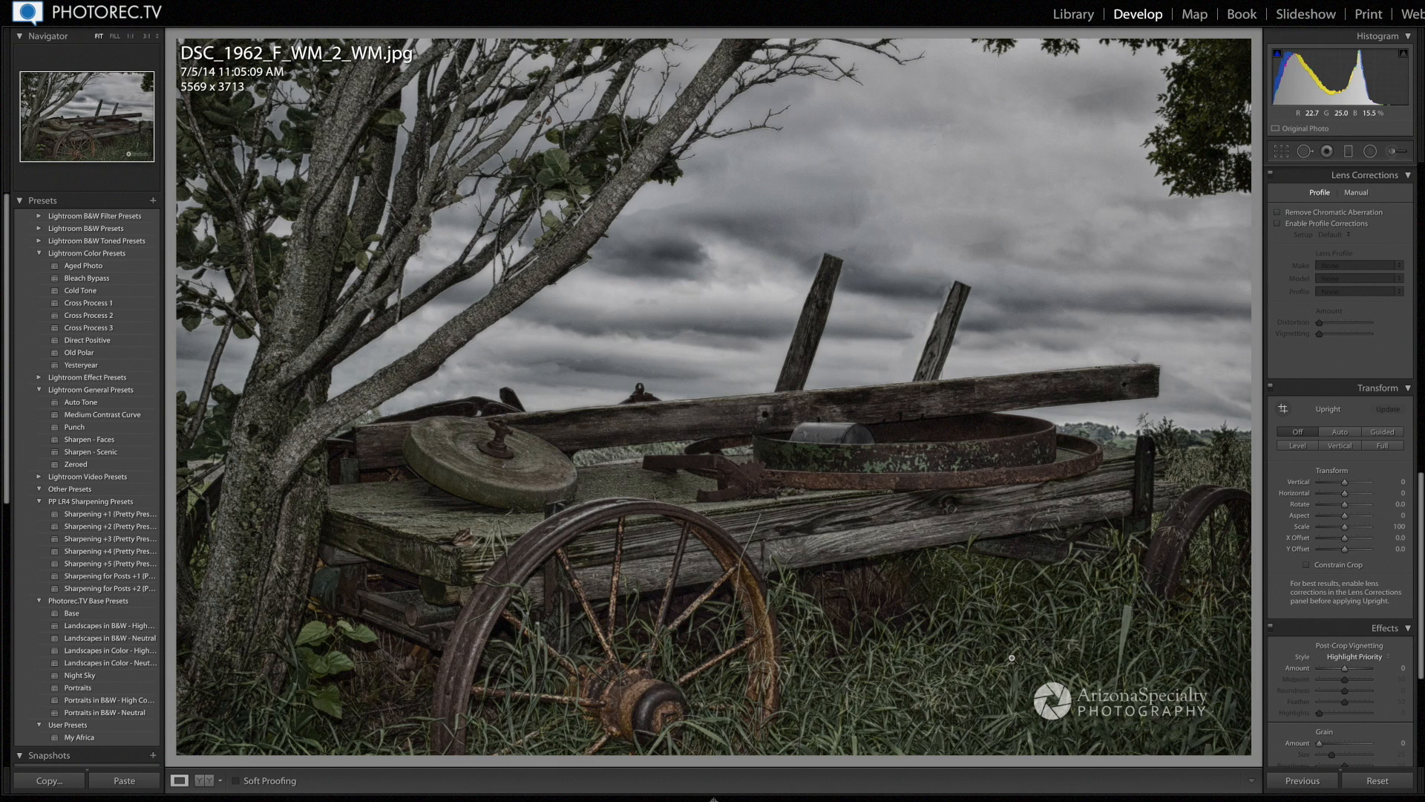
click(450, 537)
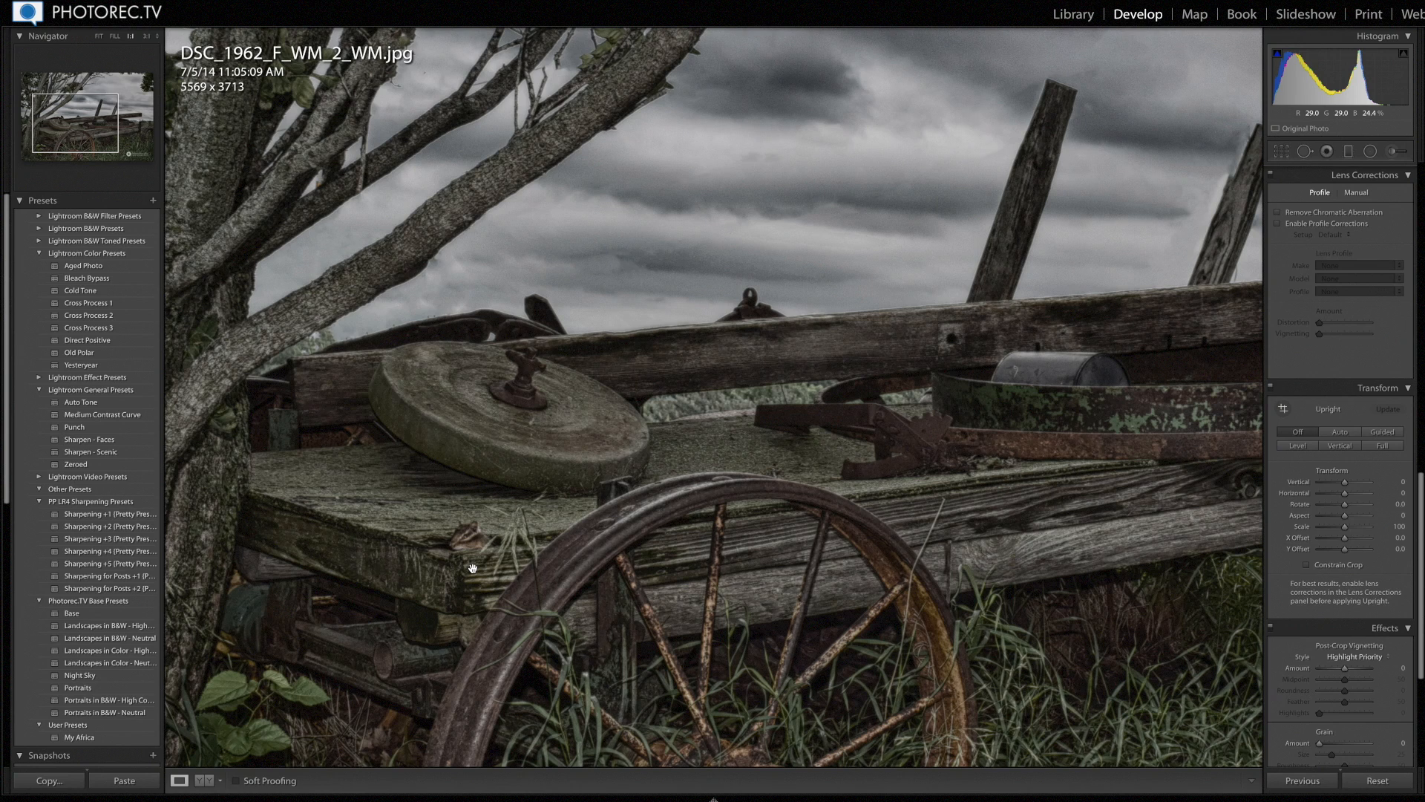
click(473, 568)
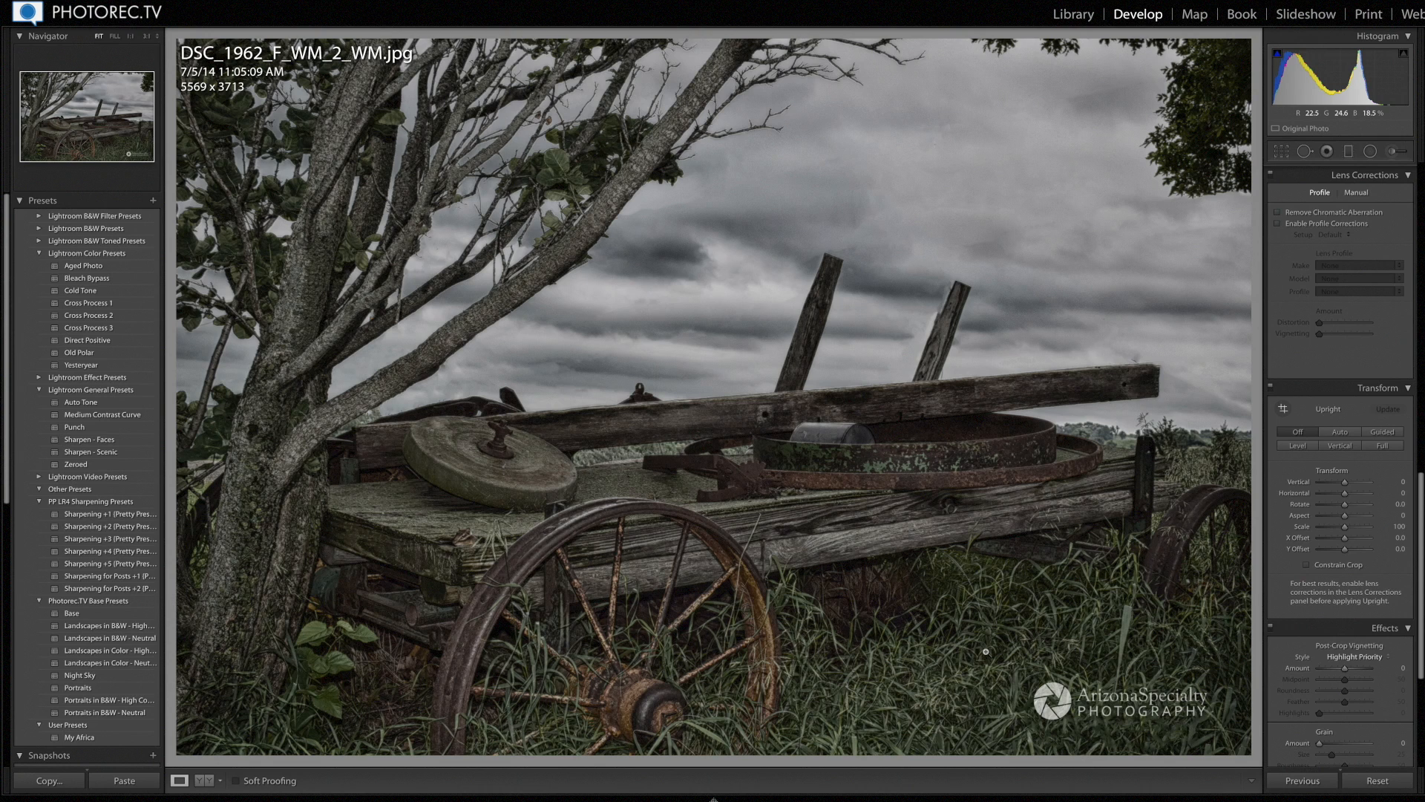
Step: Warm the whole wagon photo slightly by setting the white balance Temp to +5
scroll(1420, 568, up, 10)
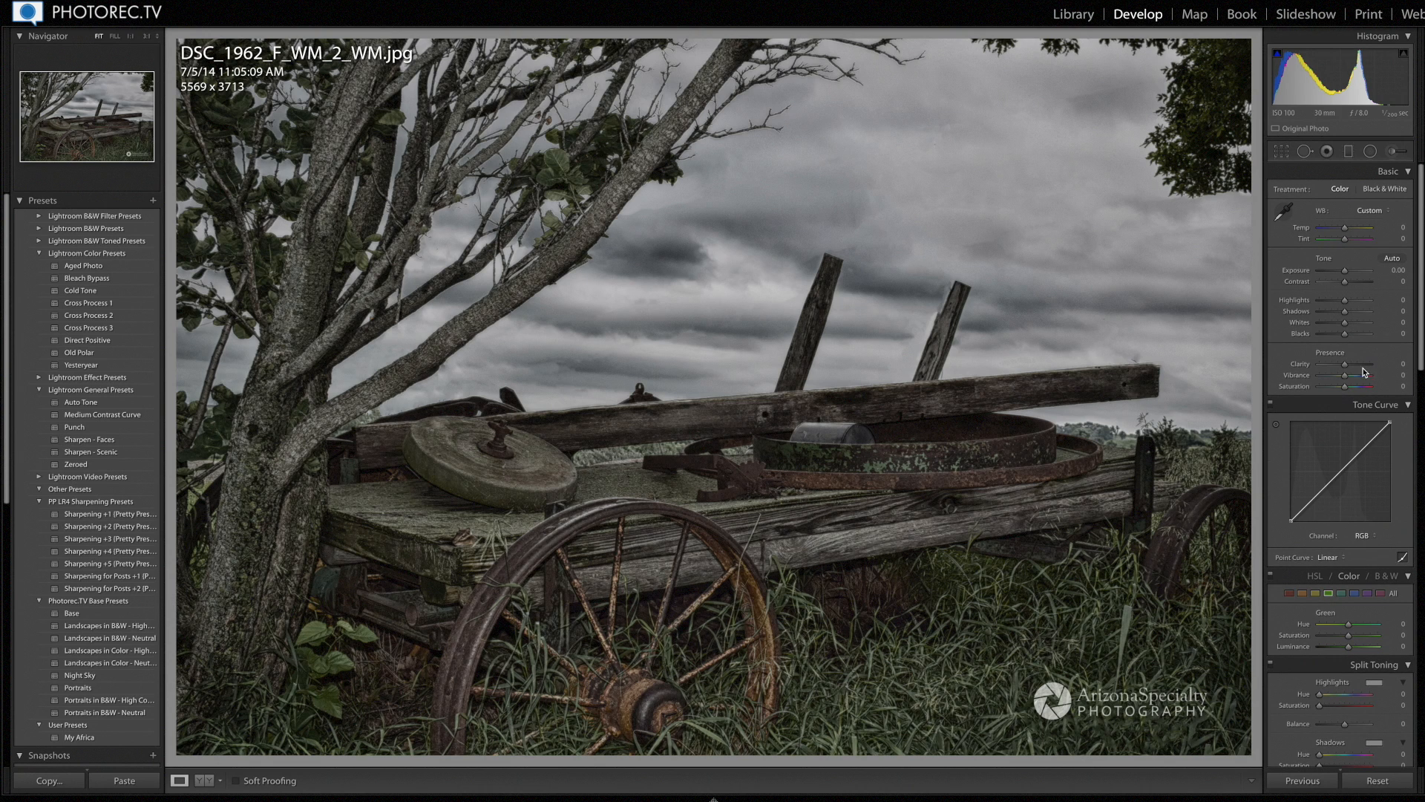
double_click(1347, 229)
drag(1346, 229, 1348, 228)
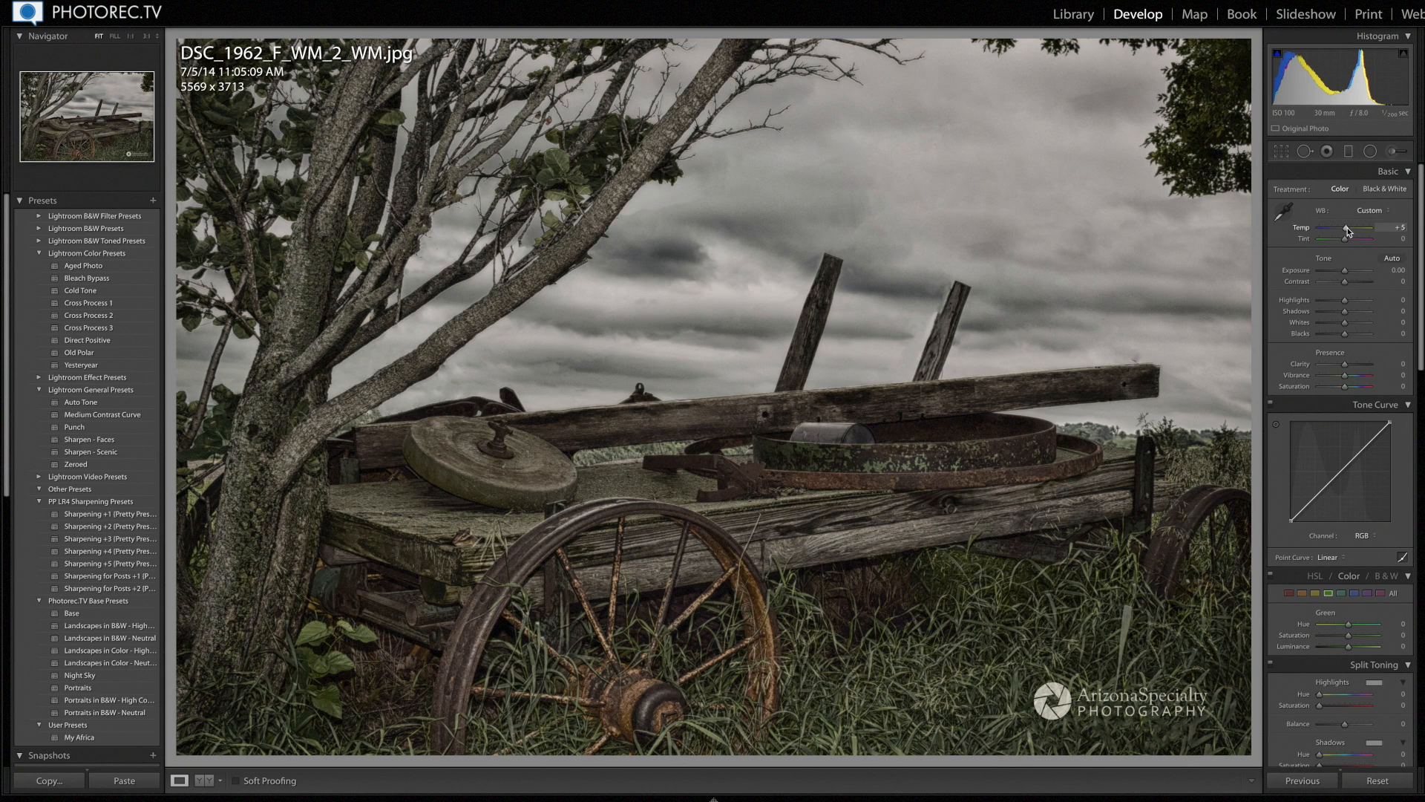
Step: Add a graduated filter covering the wagon and foreground grass with Temp 21, and check its coverage with the mask overlay
click(1349, 152)
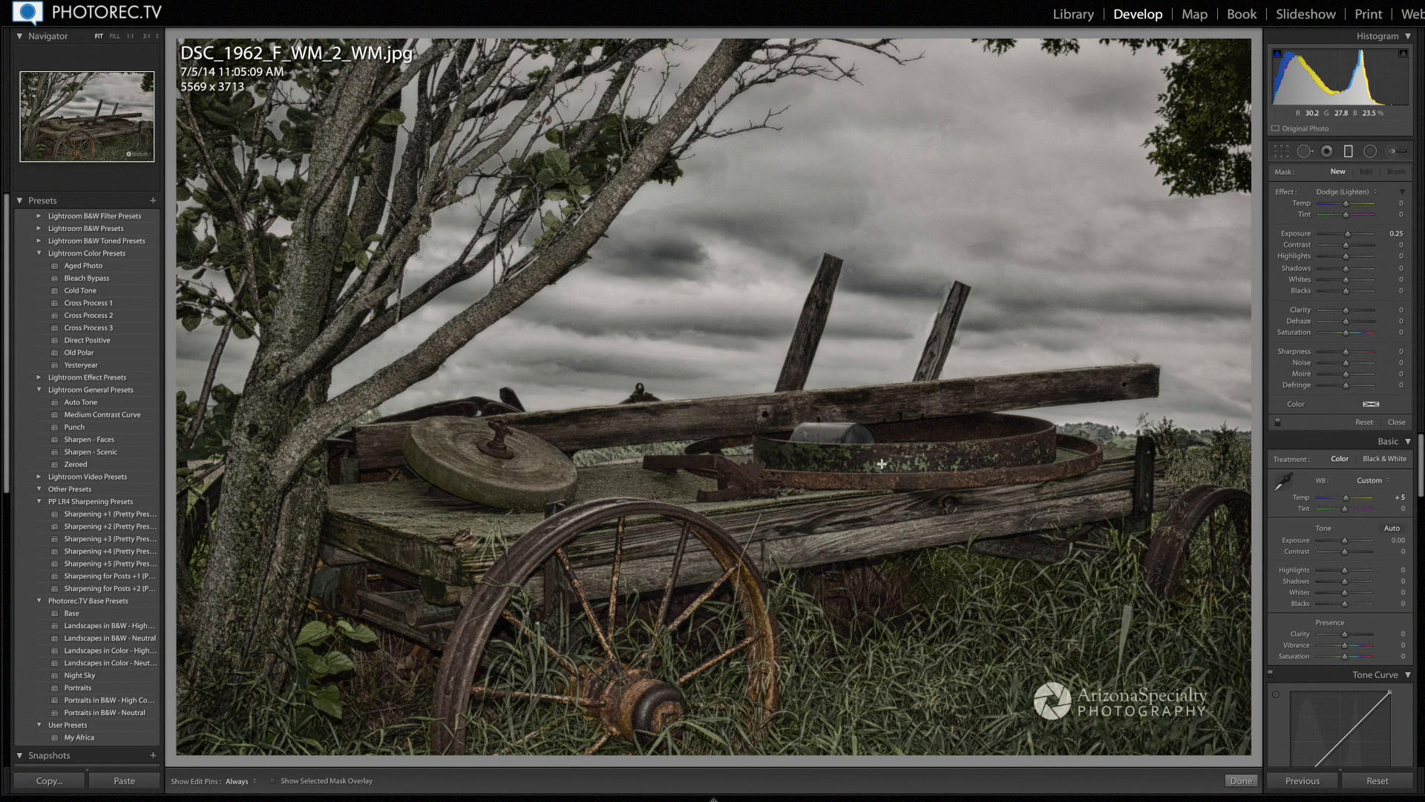
drag(881, 464, 872, 329)
drag(1346, 202, 1352, 205)
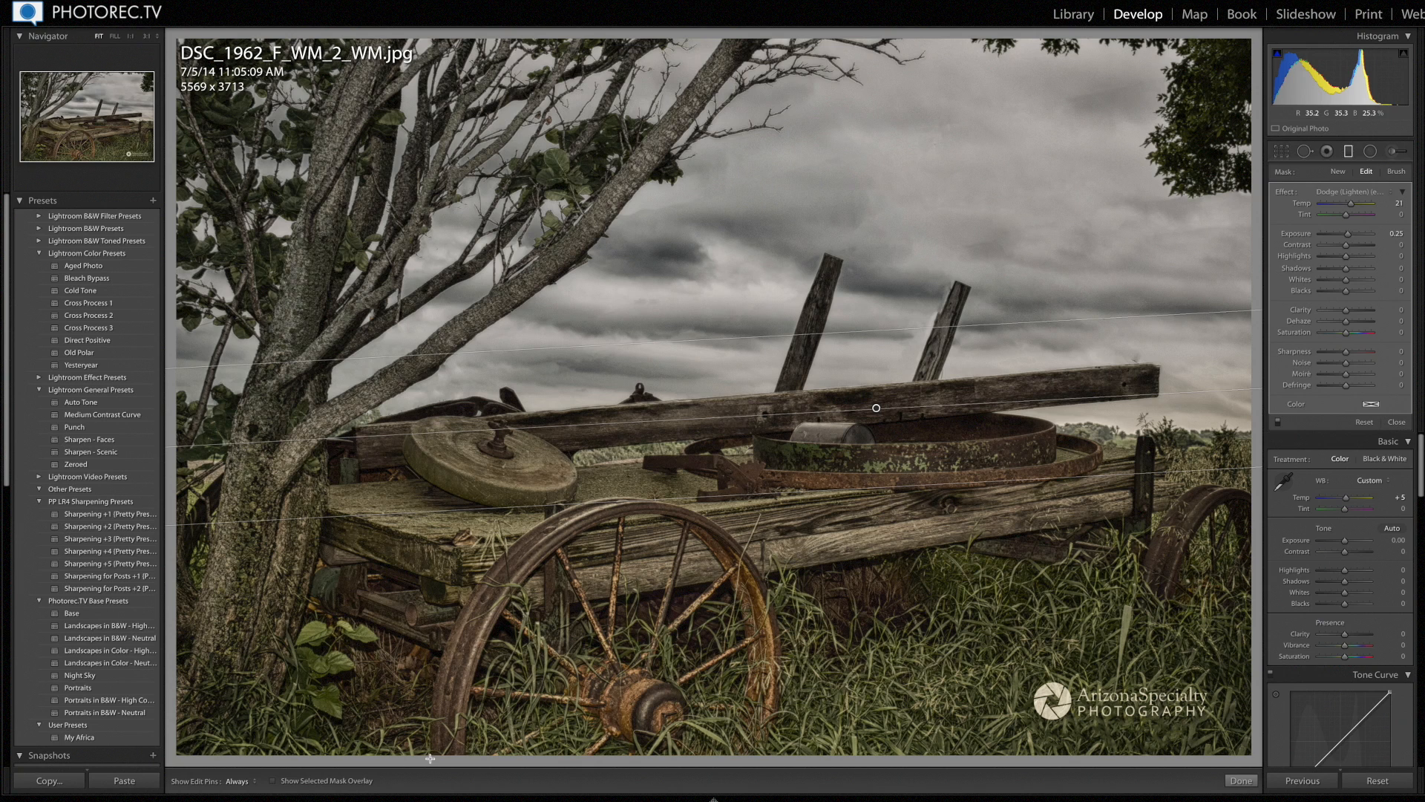
click(282, 783)
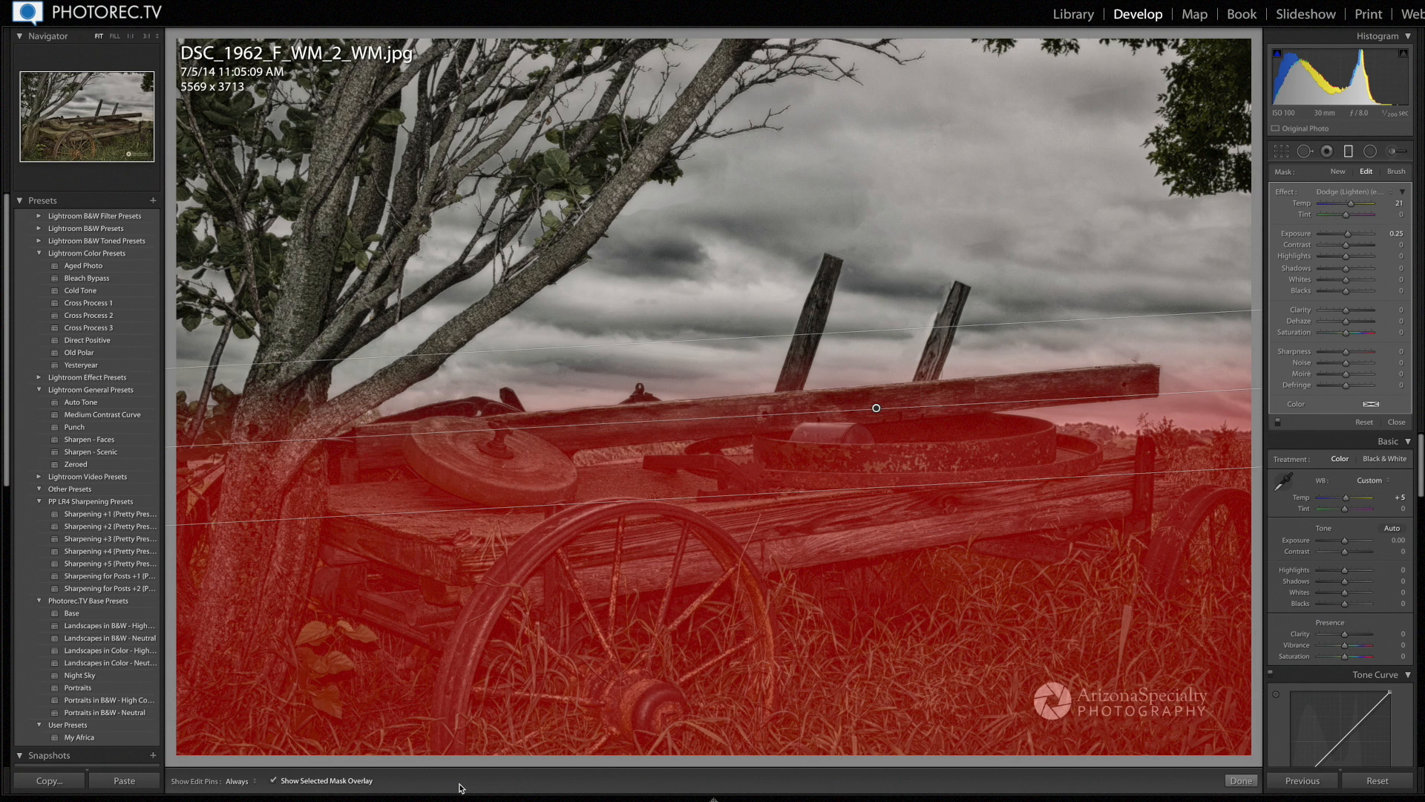
click(272, 780)
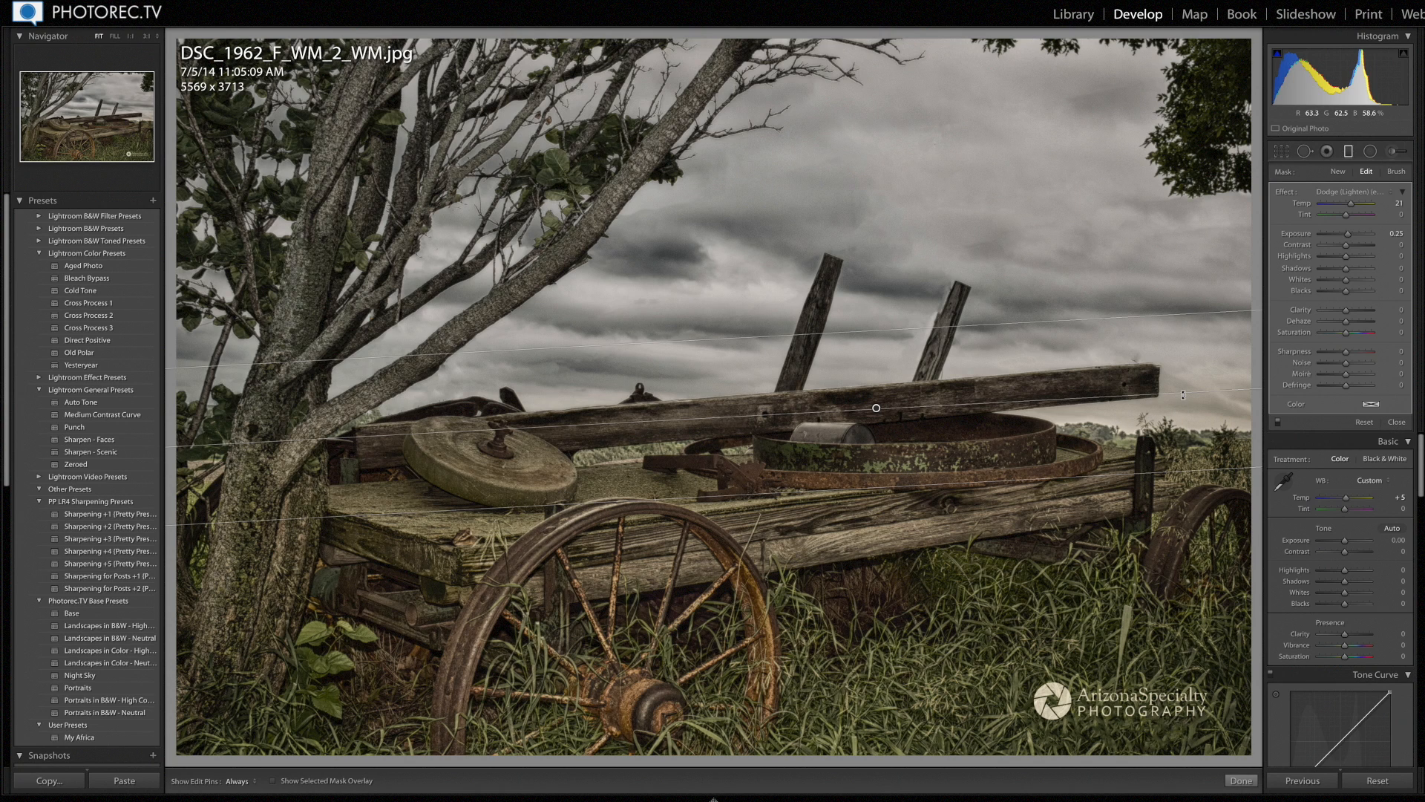
Step: Rotate the graduated filter closer to level and set its Temp to 35, Tint to 18 and Exposure to -0.15
drag(1186, 396, 1088, 416)
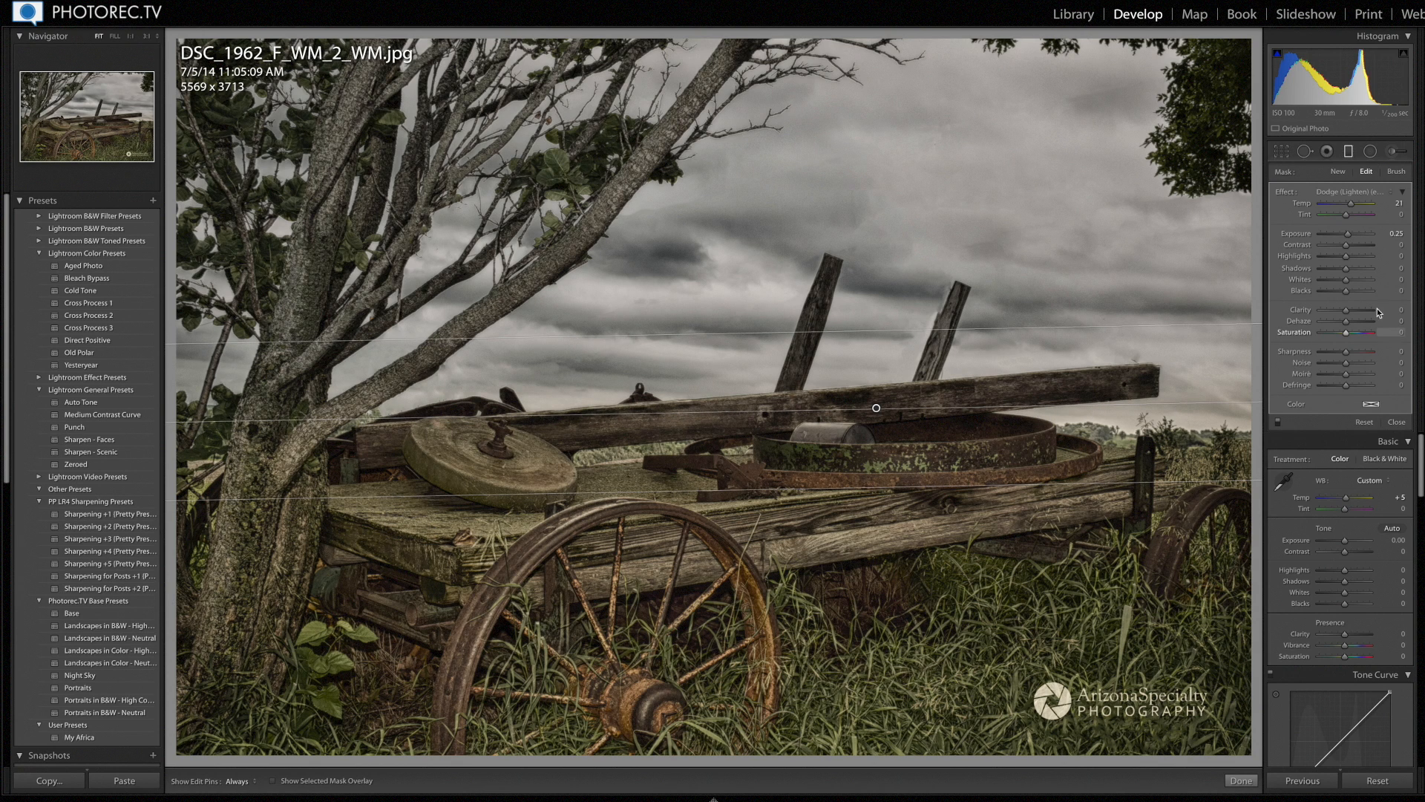
drag(1352, 240, 1352, 238)
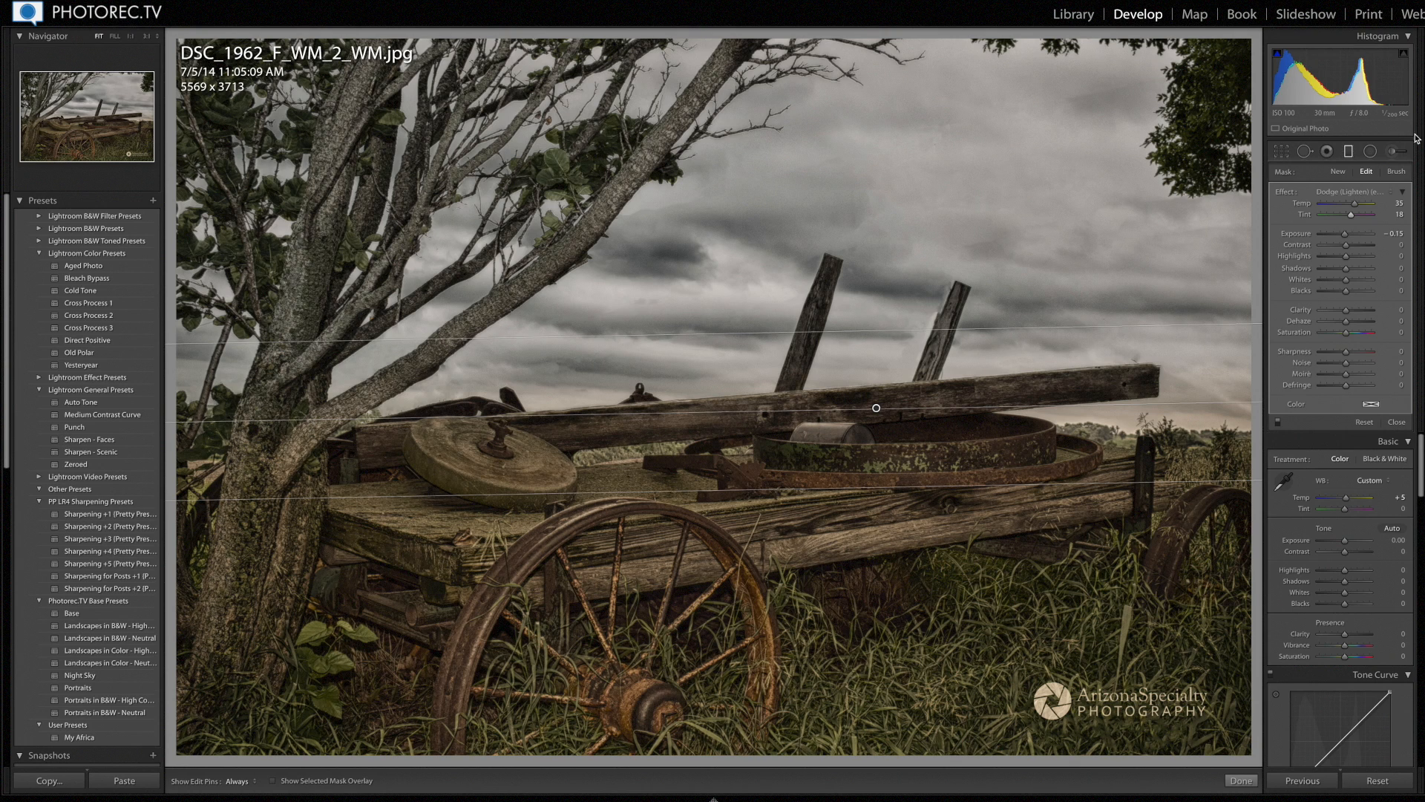
Step: Switch the graduated filter's mask to Brush and set the brush Flow to 46
click(1396, 171)
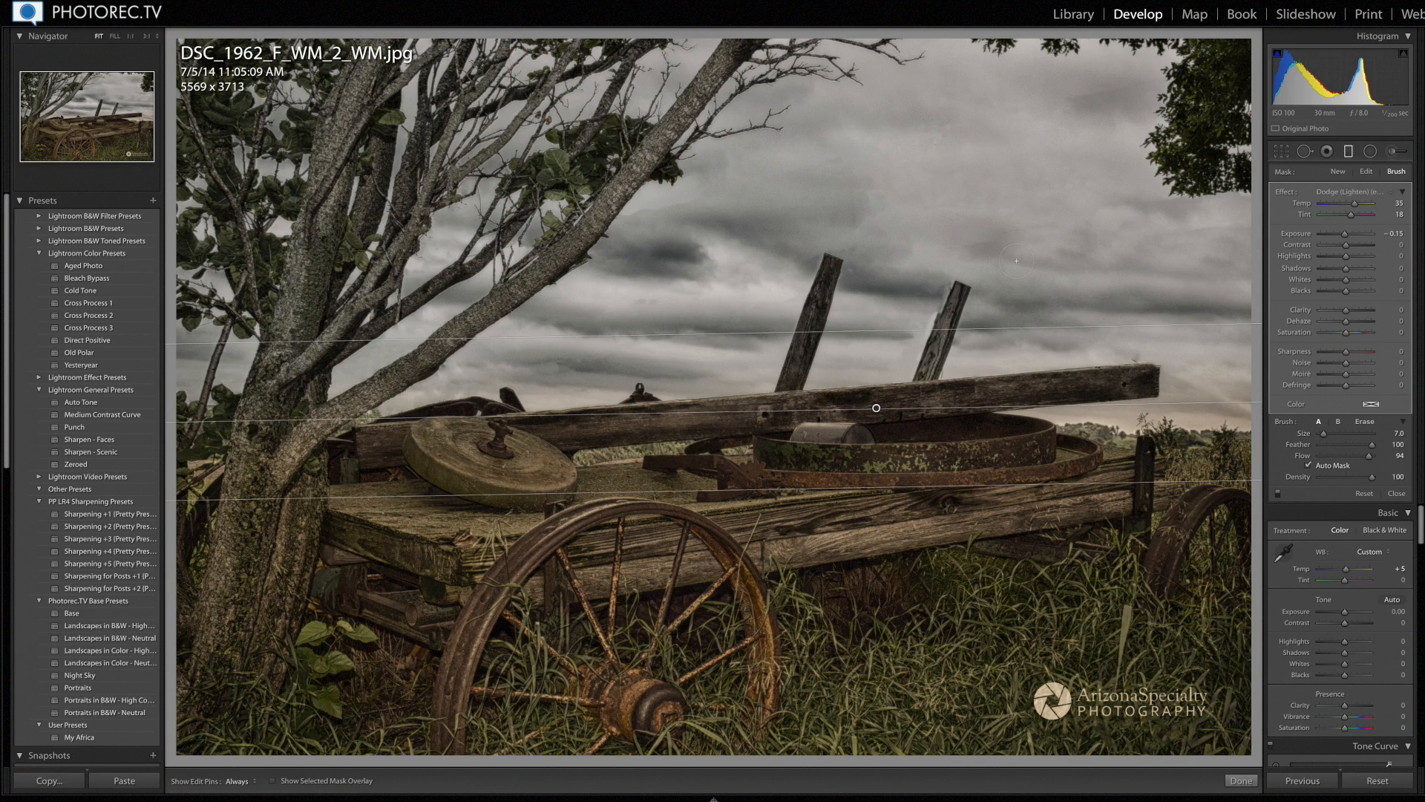
key(h)
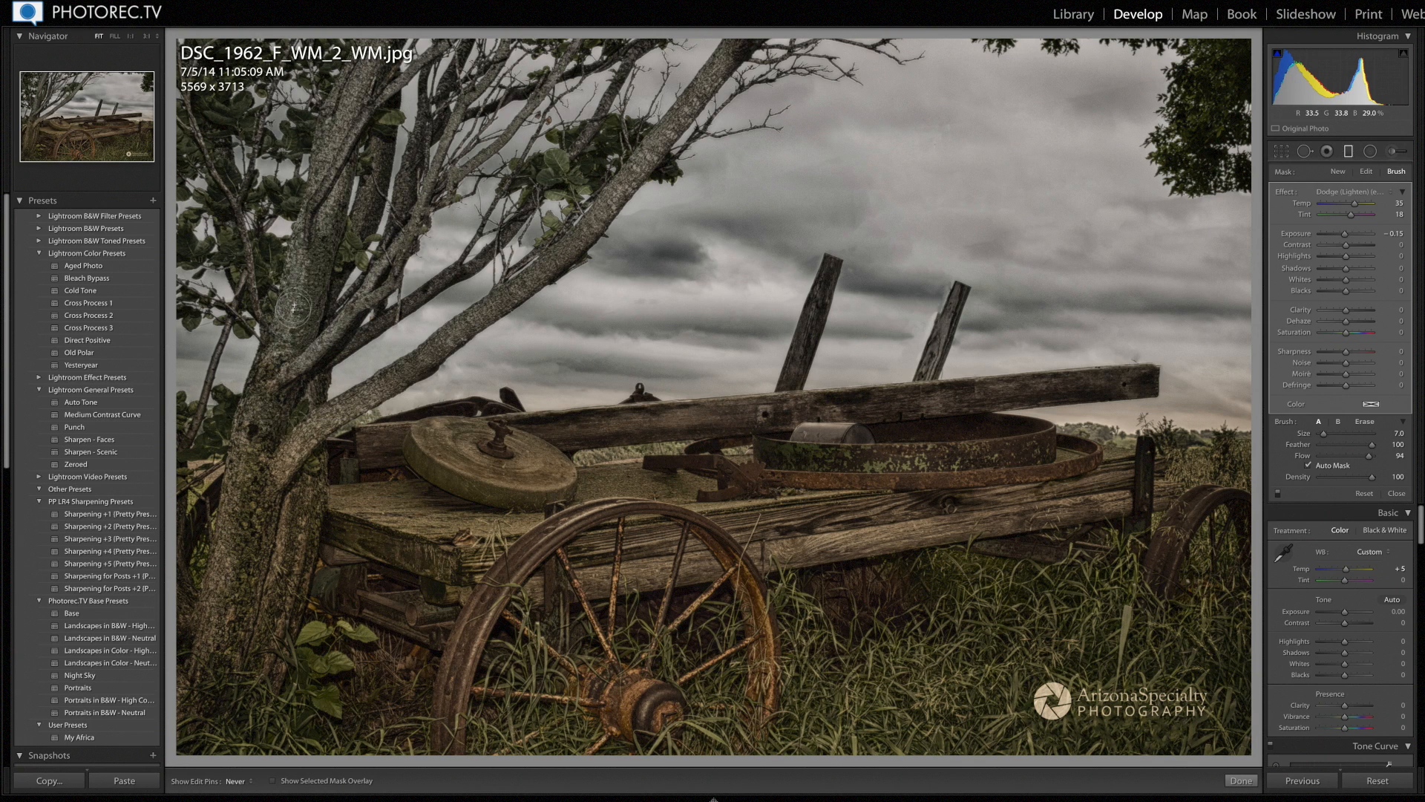
key(h)
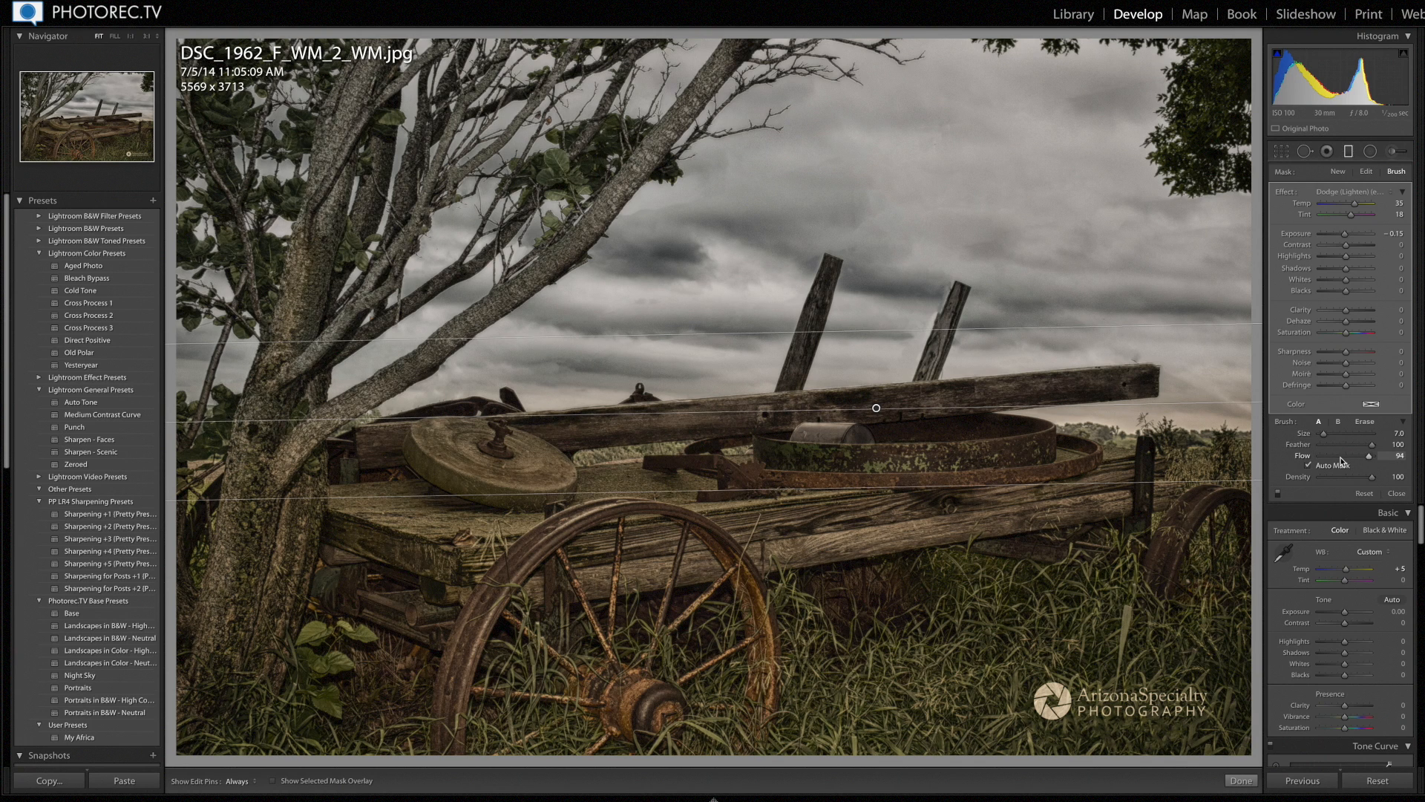
click(1341, 457)
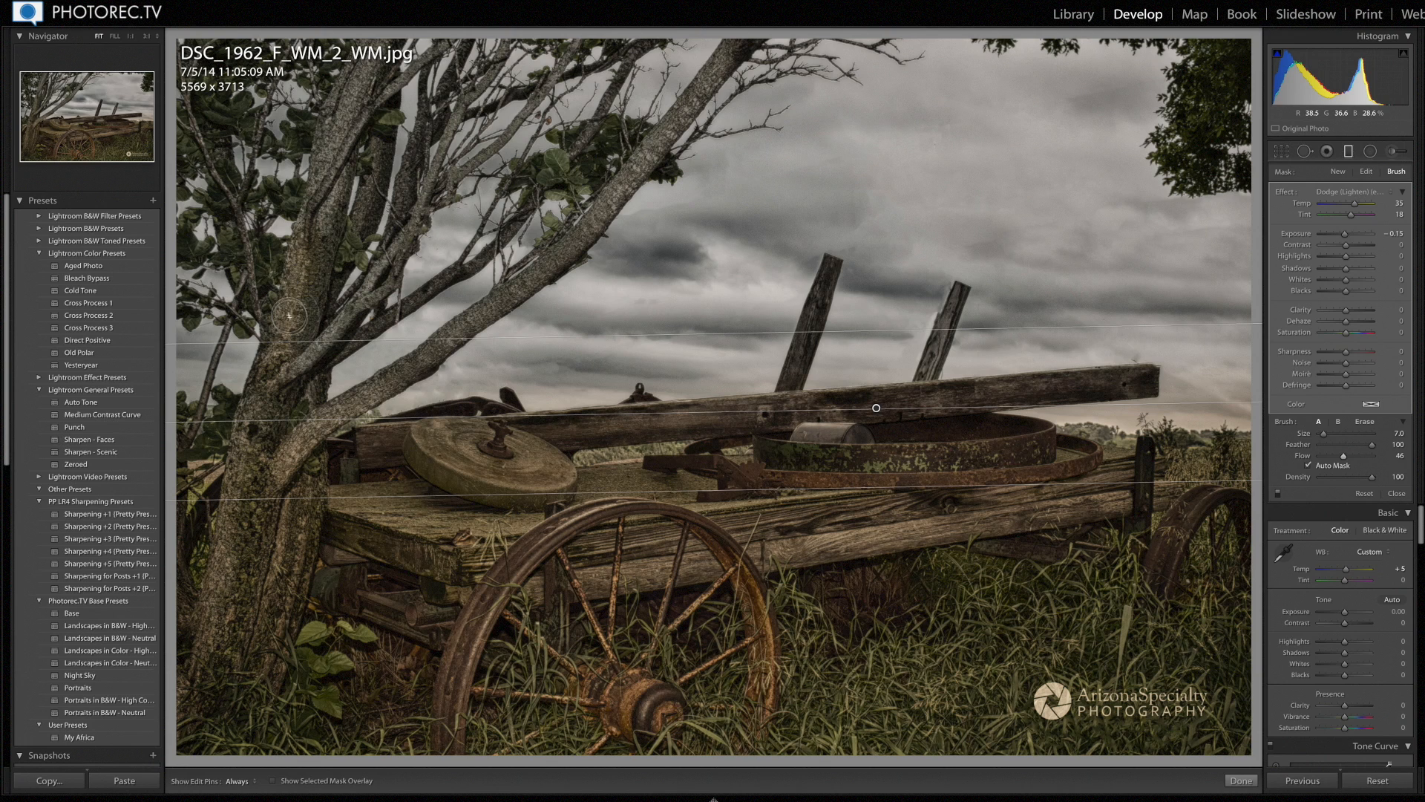
Step: Brush the tree trunk and its main branches into the graduated filter's mask, using the mask overlay as a guide
key(h)
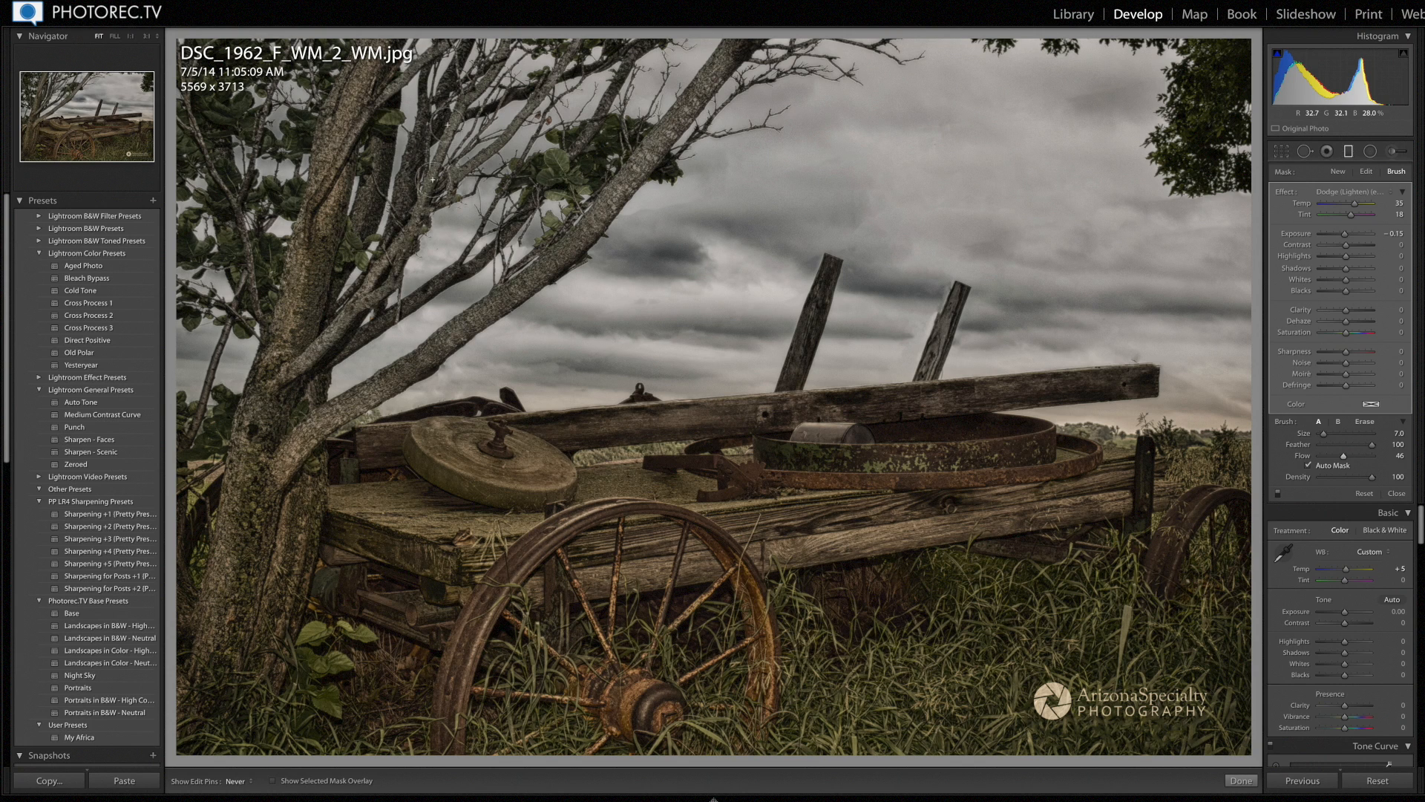
key(h)
click(289, 784)
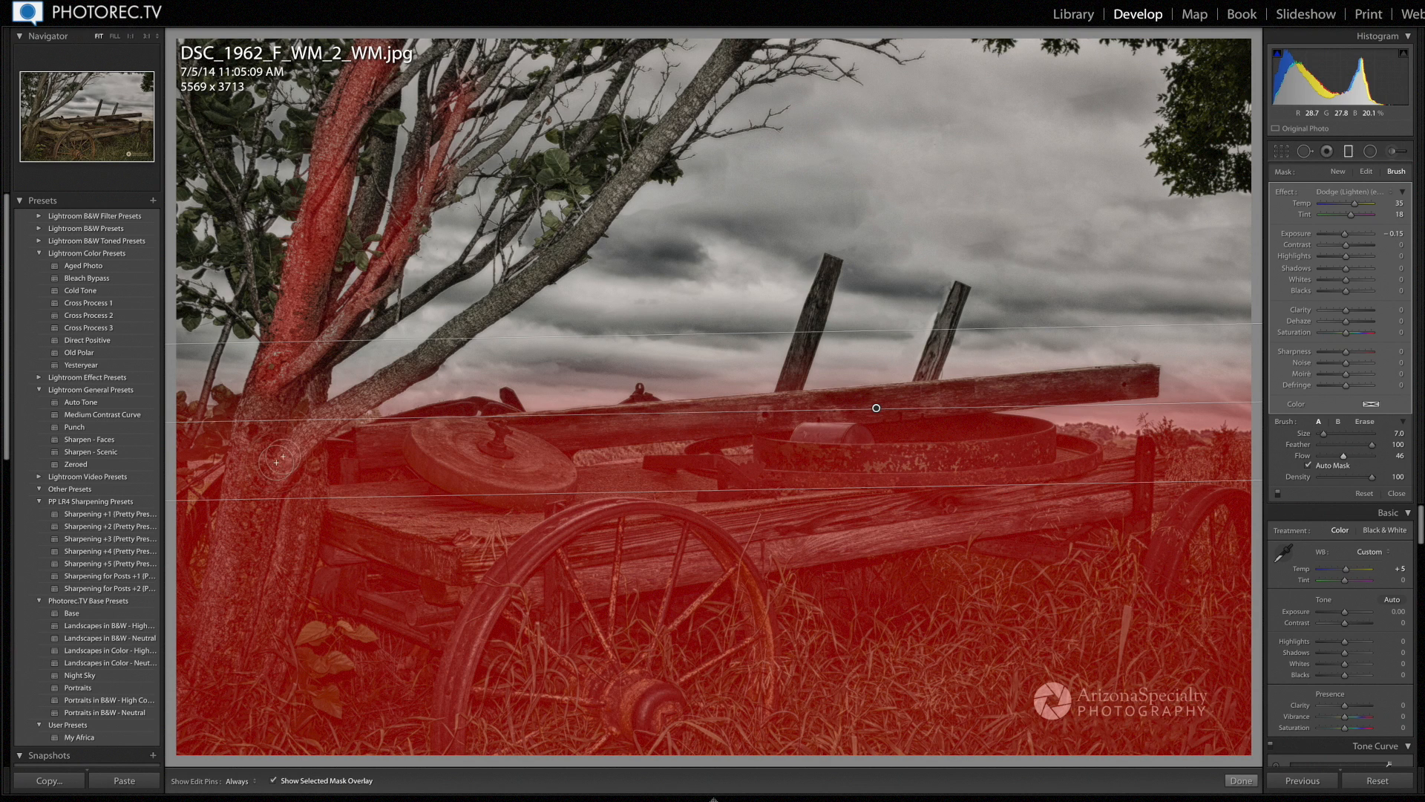
key(h)
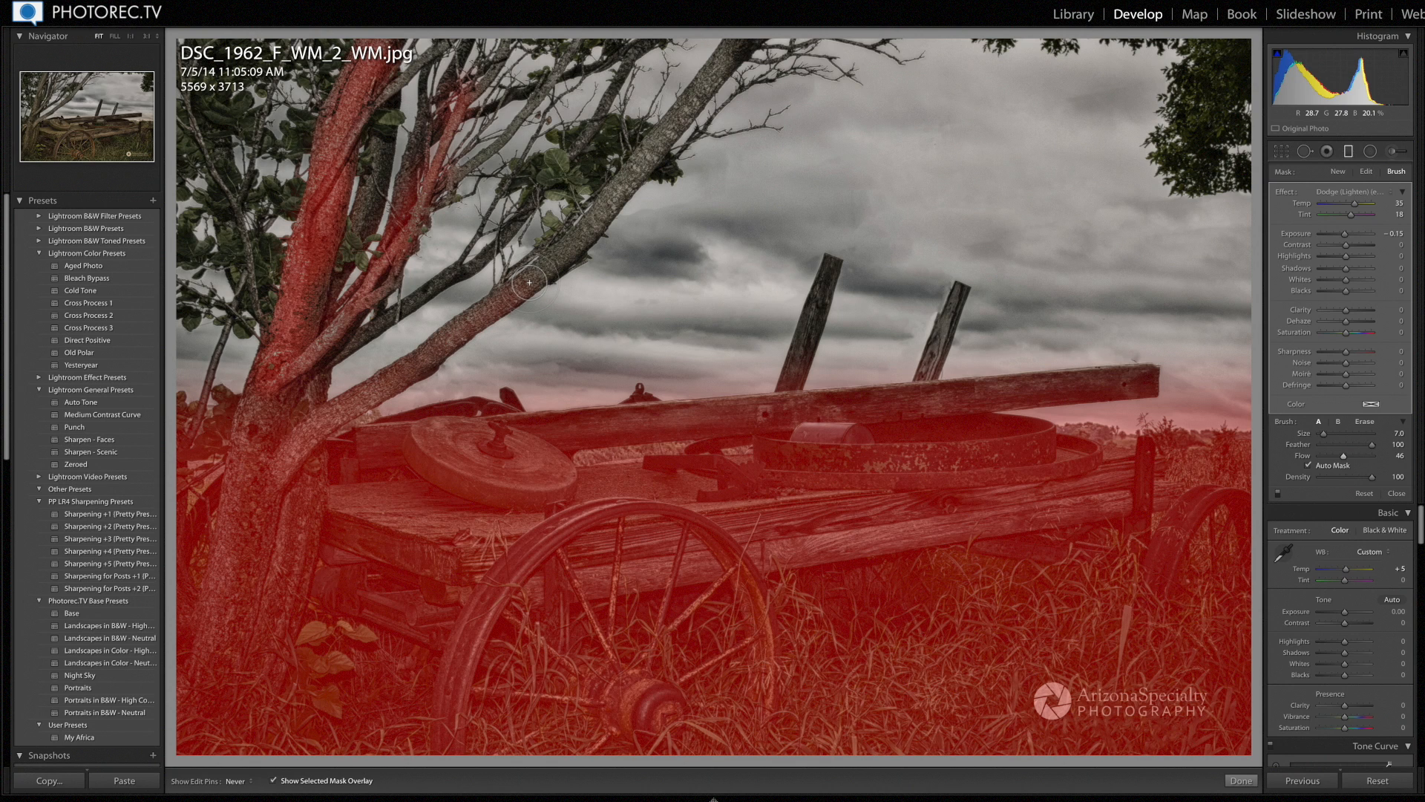
key(h)
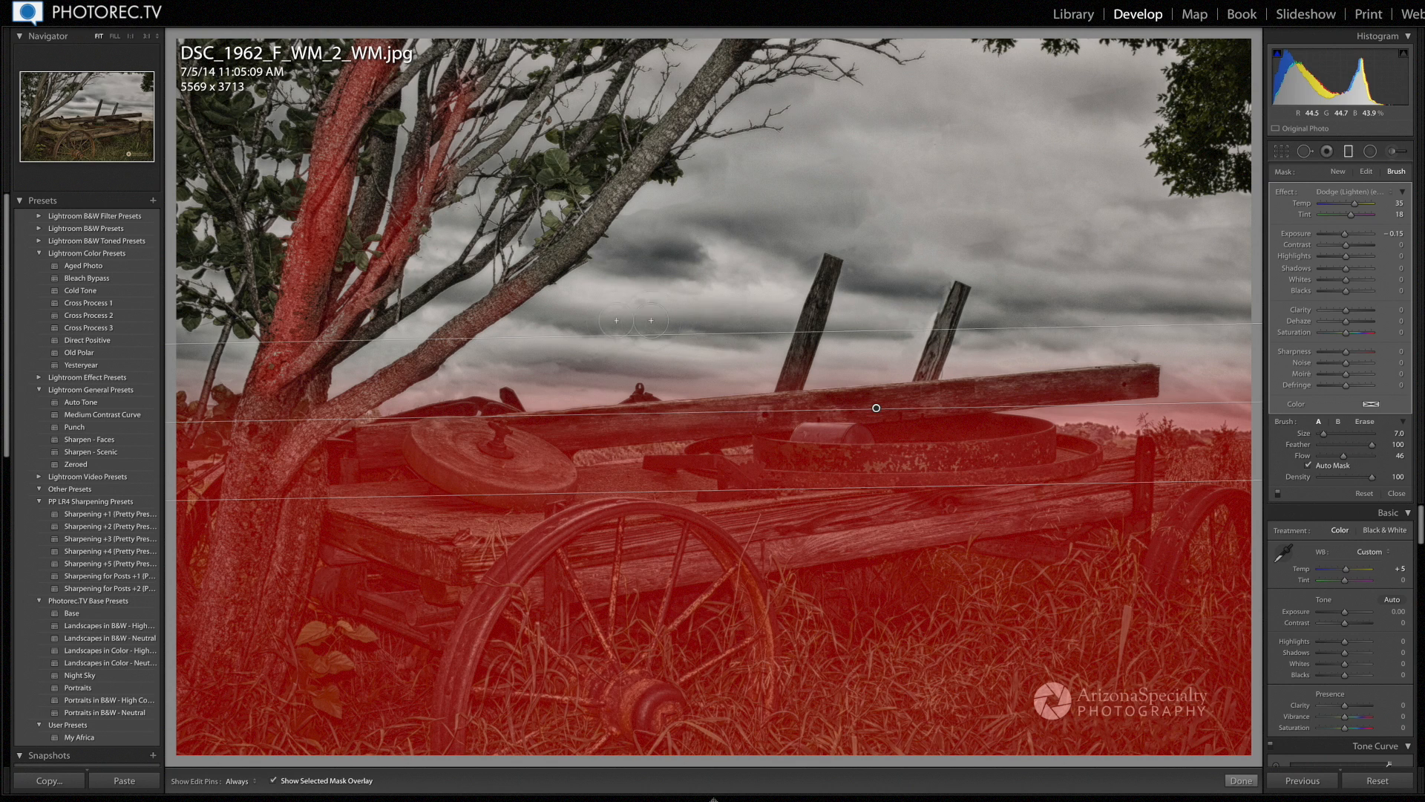
key(h)
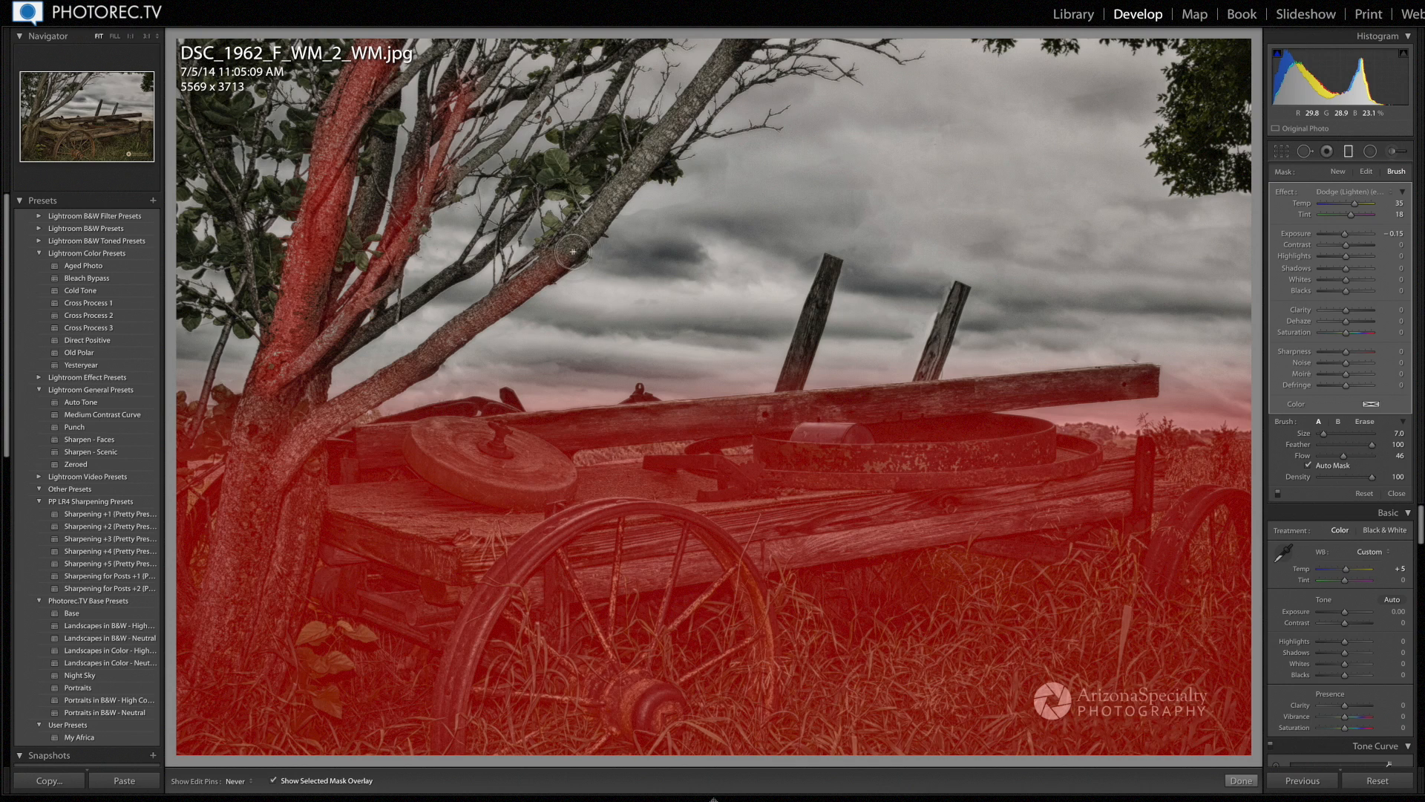
drag(591, 230, 736, 54)
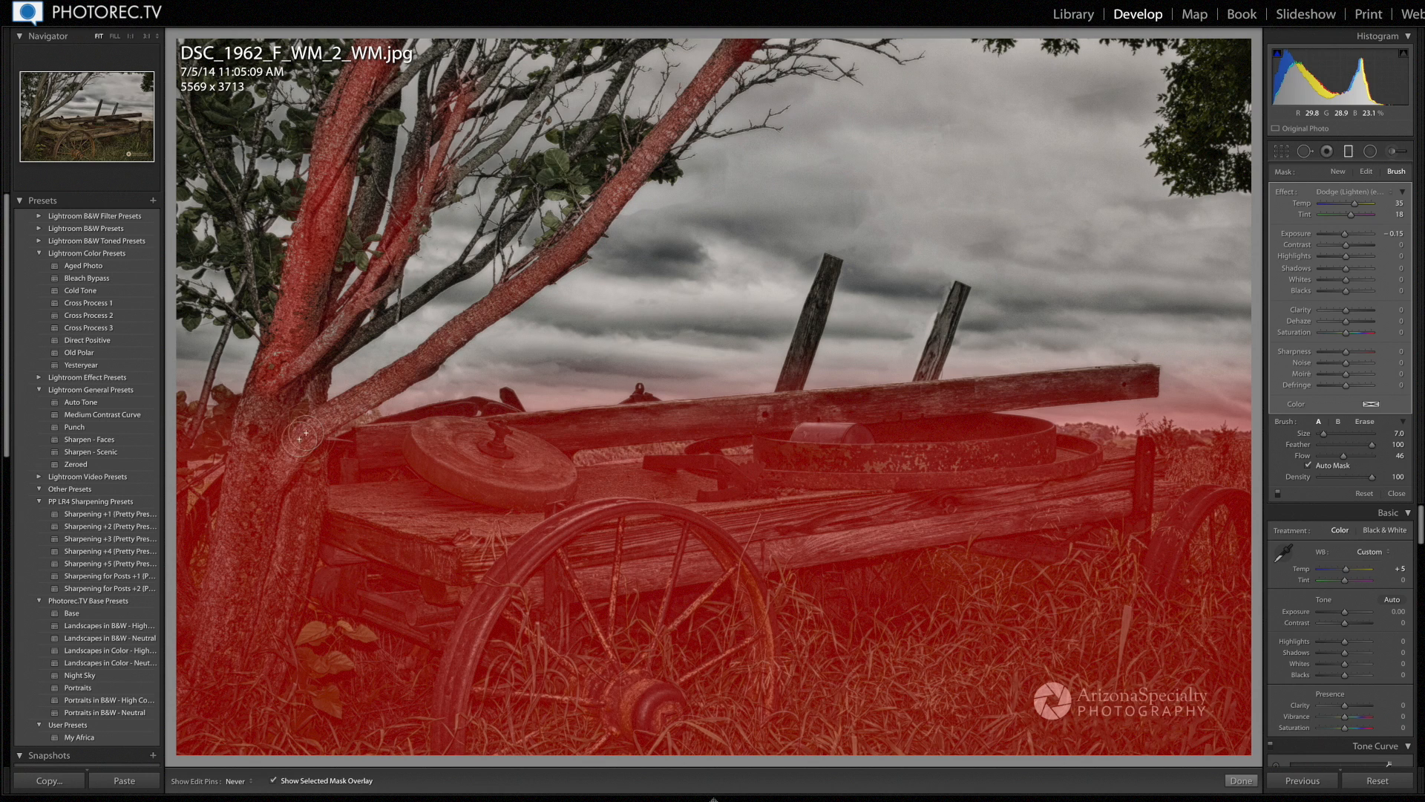
Step: Close the graduated filter with its mask overlay turned off and inspect the result on the wagon bed up close
key(h)
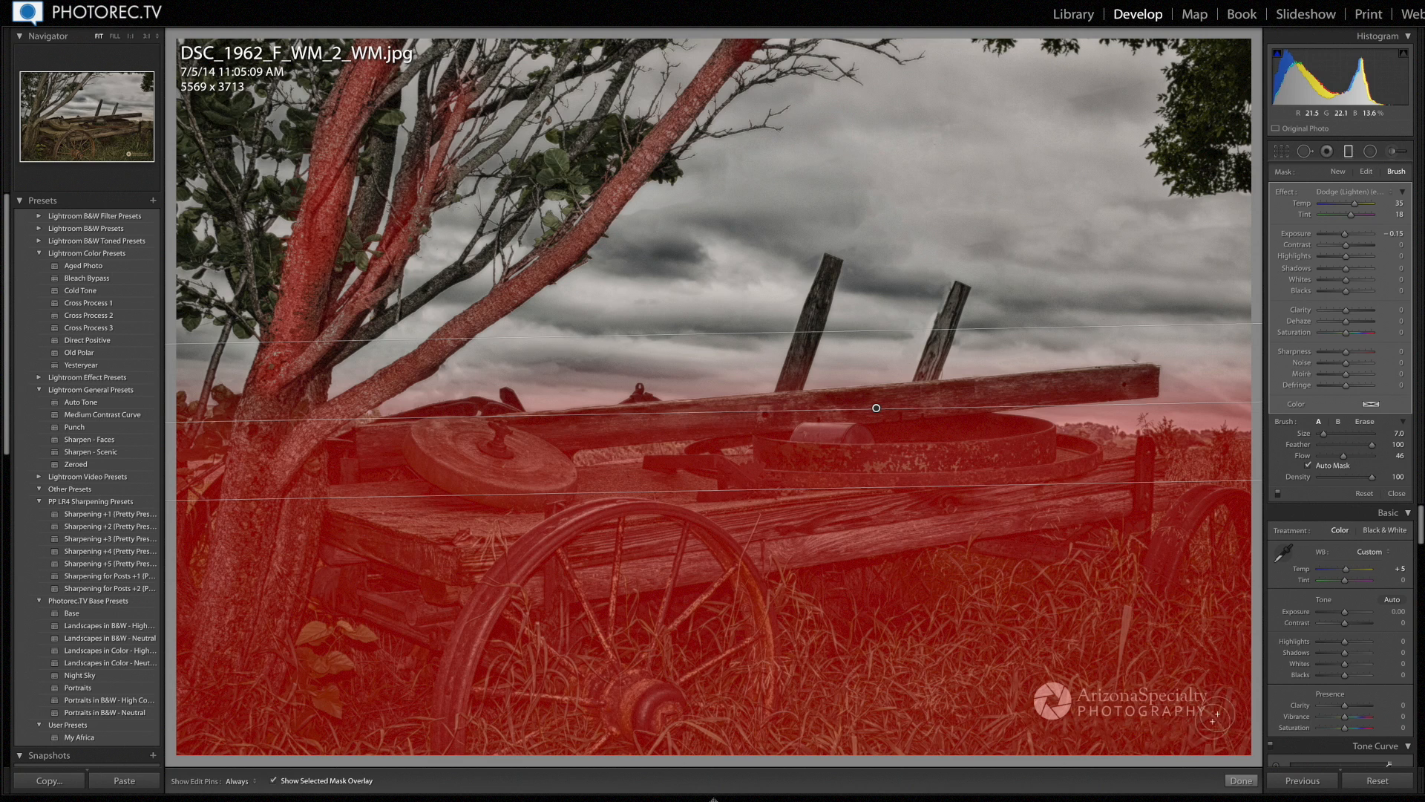
click(273, 781)
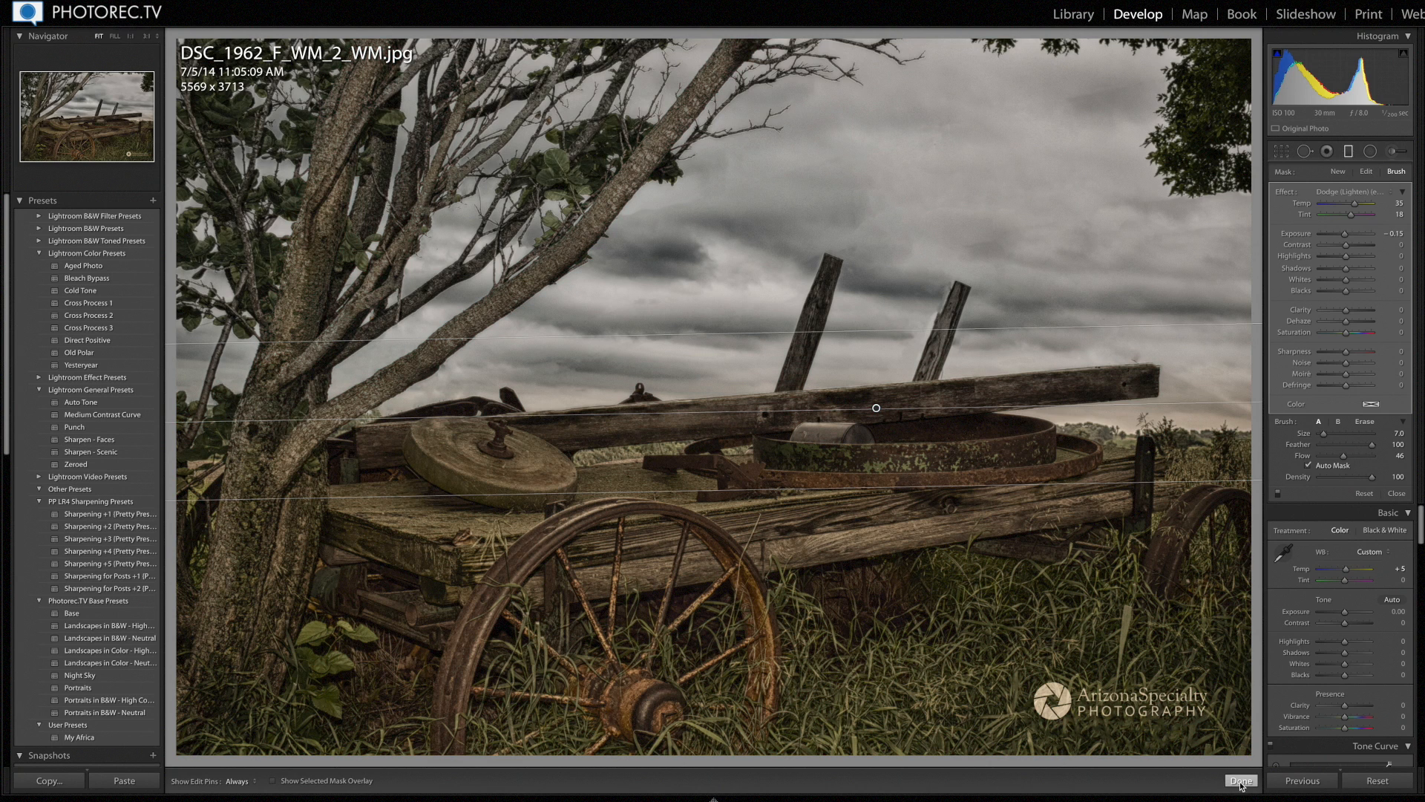
click(1241, 781)
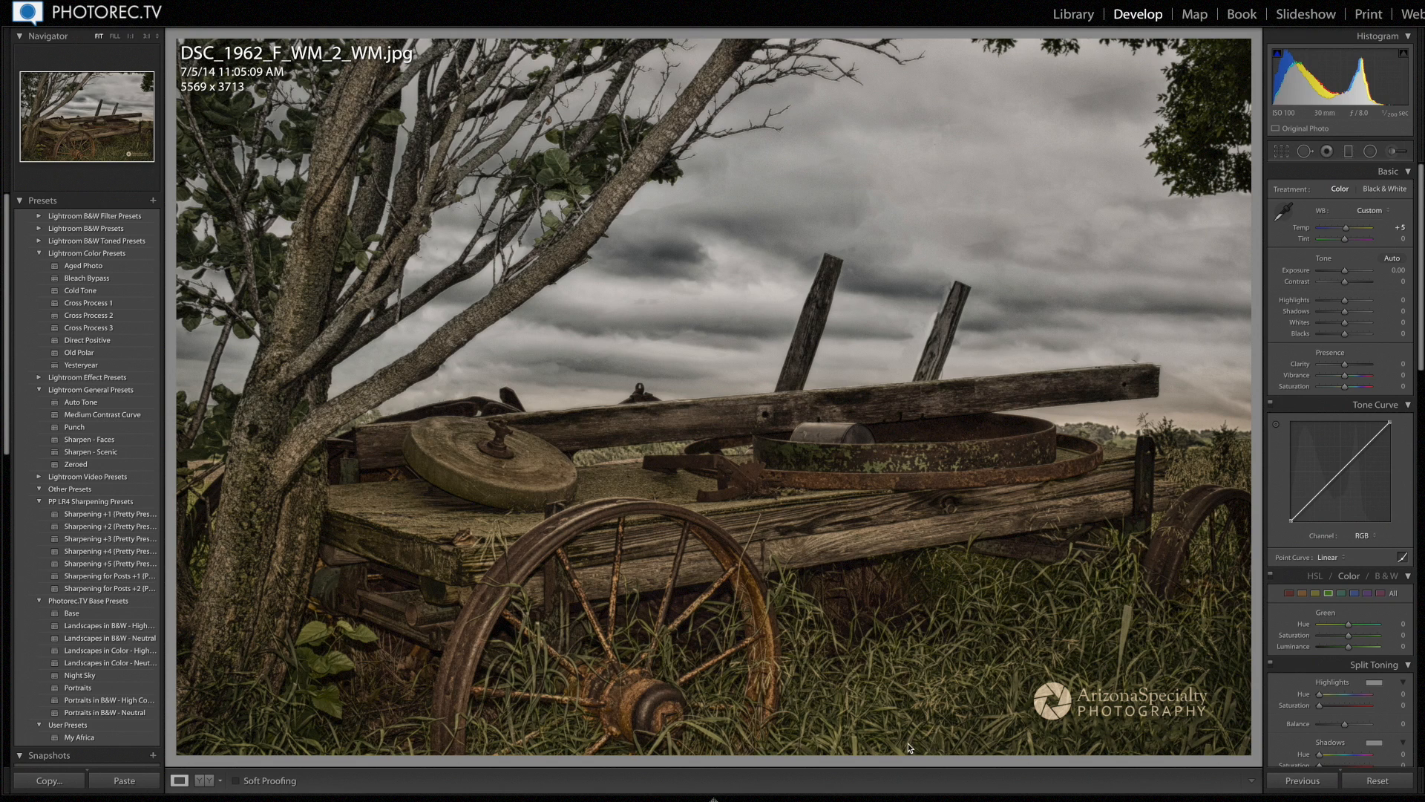
click(467, 536)
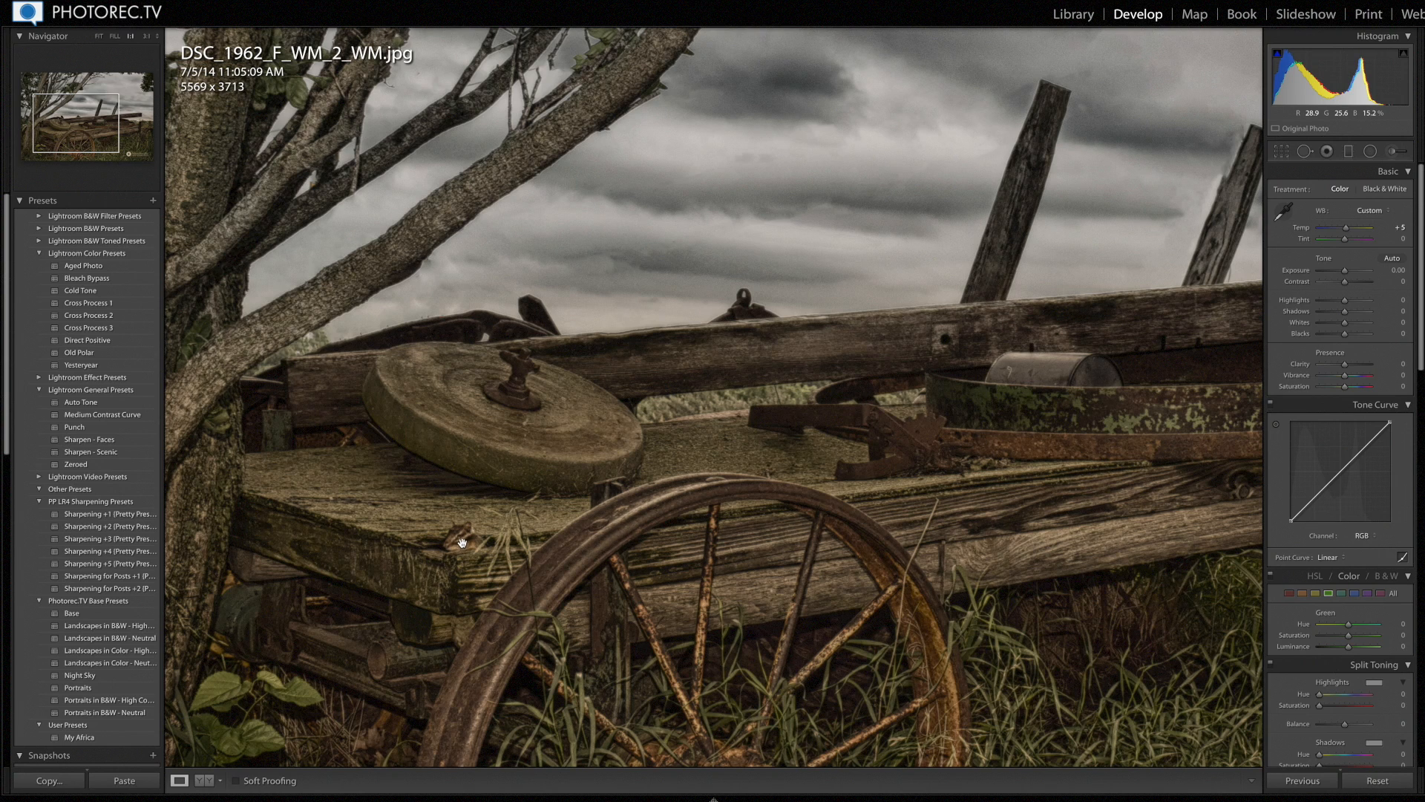
click(464, 543)
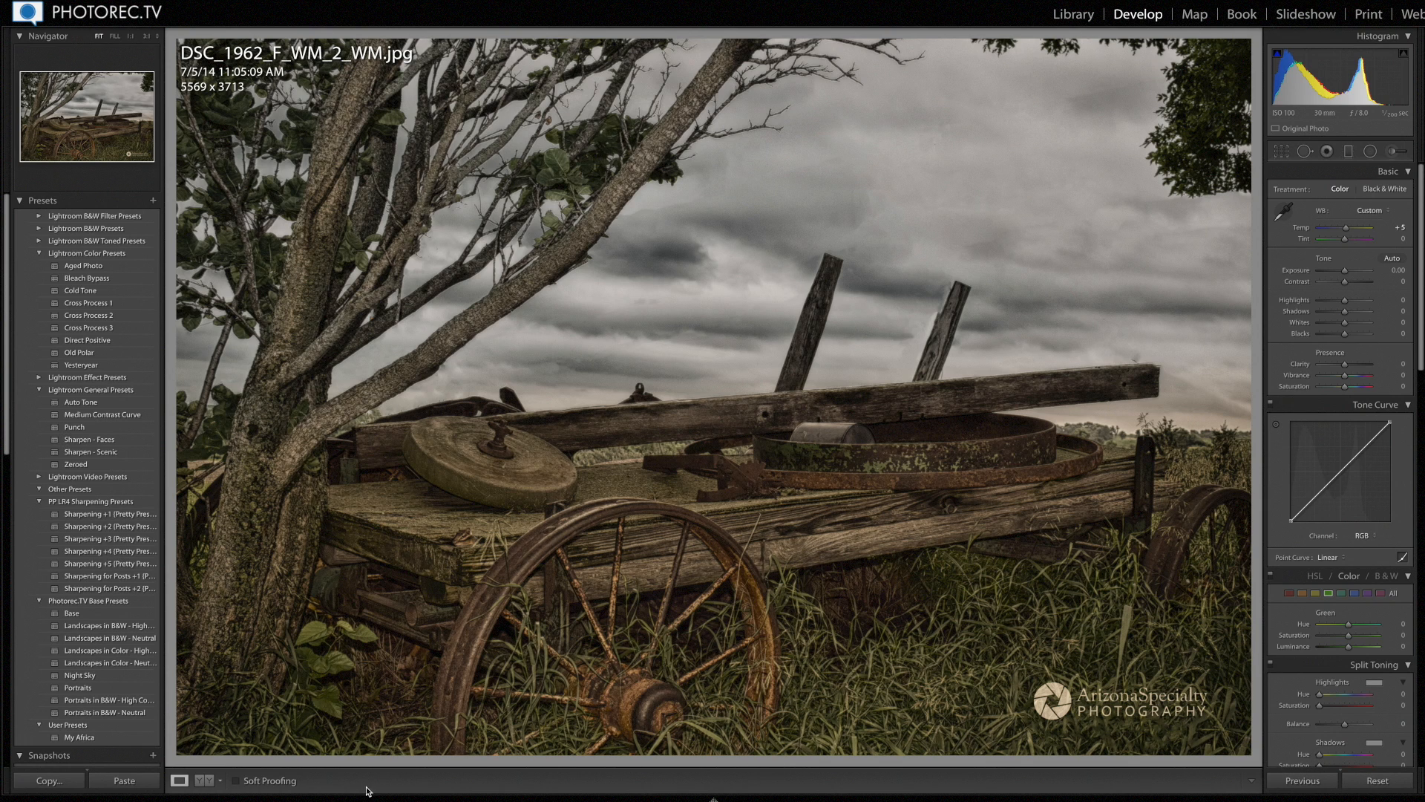
Step: Open the night photo of the cathedral dome and review its metadata in the Library module
mouse_move(370, 791)
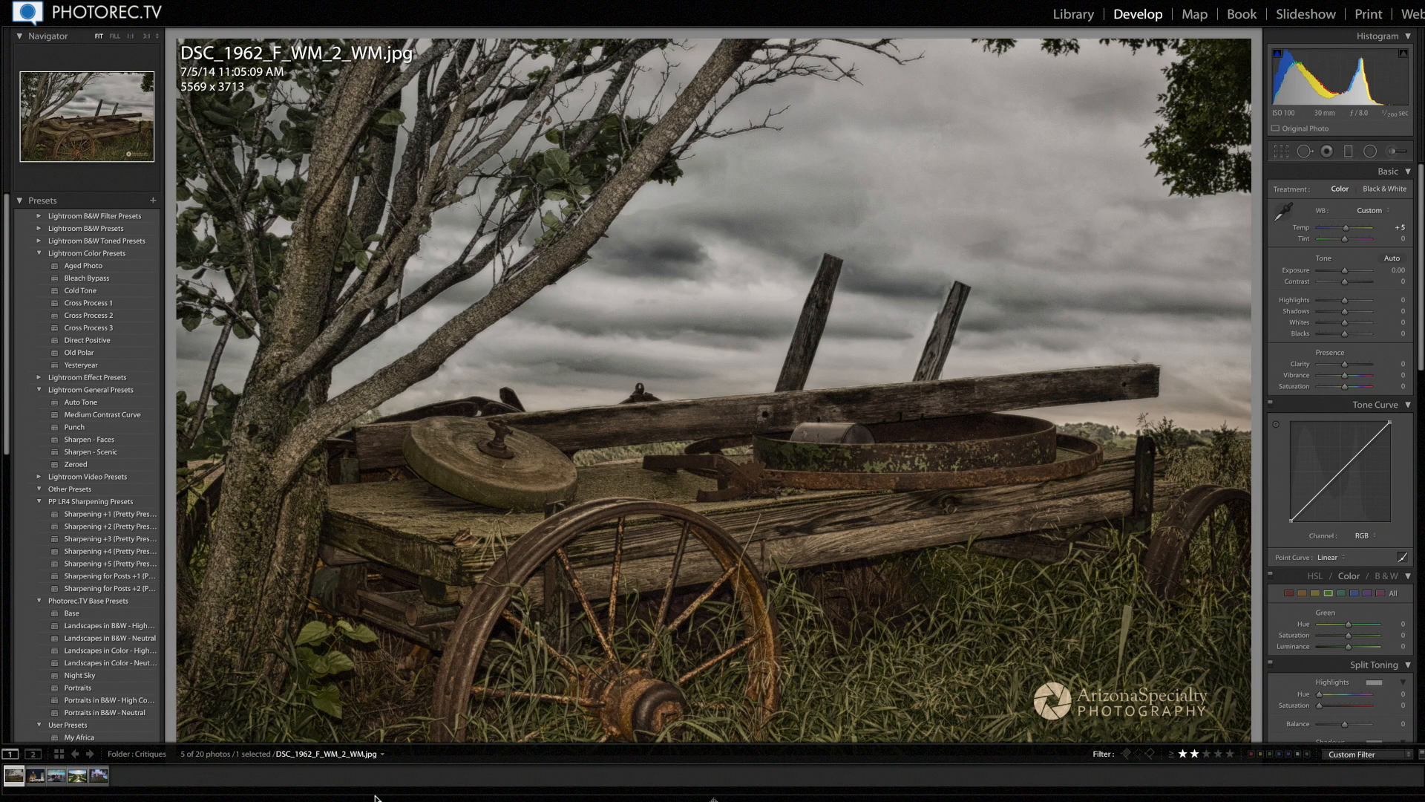
click(35, 777)
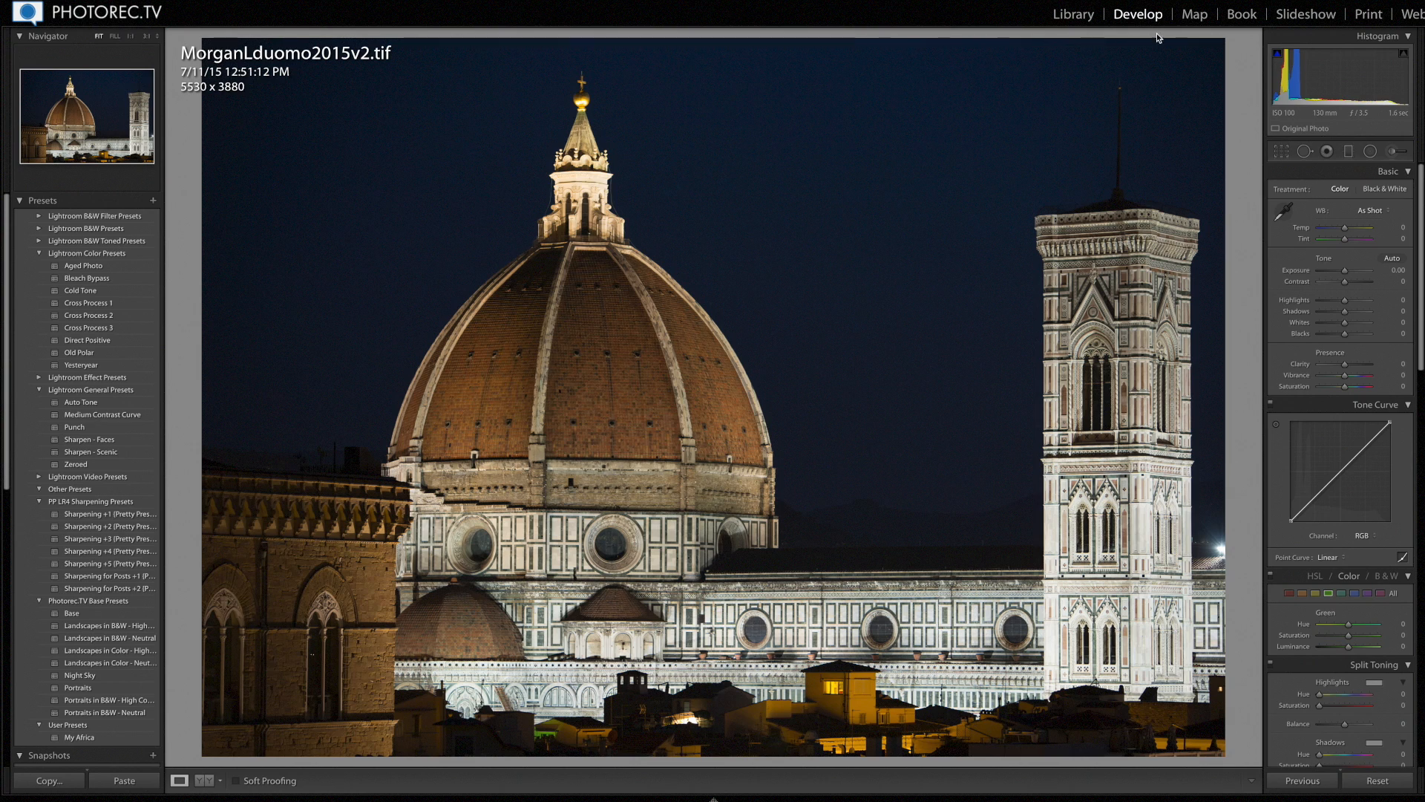
click(1074, 14)
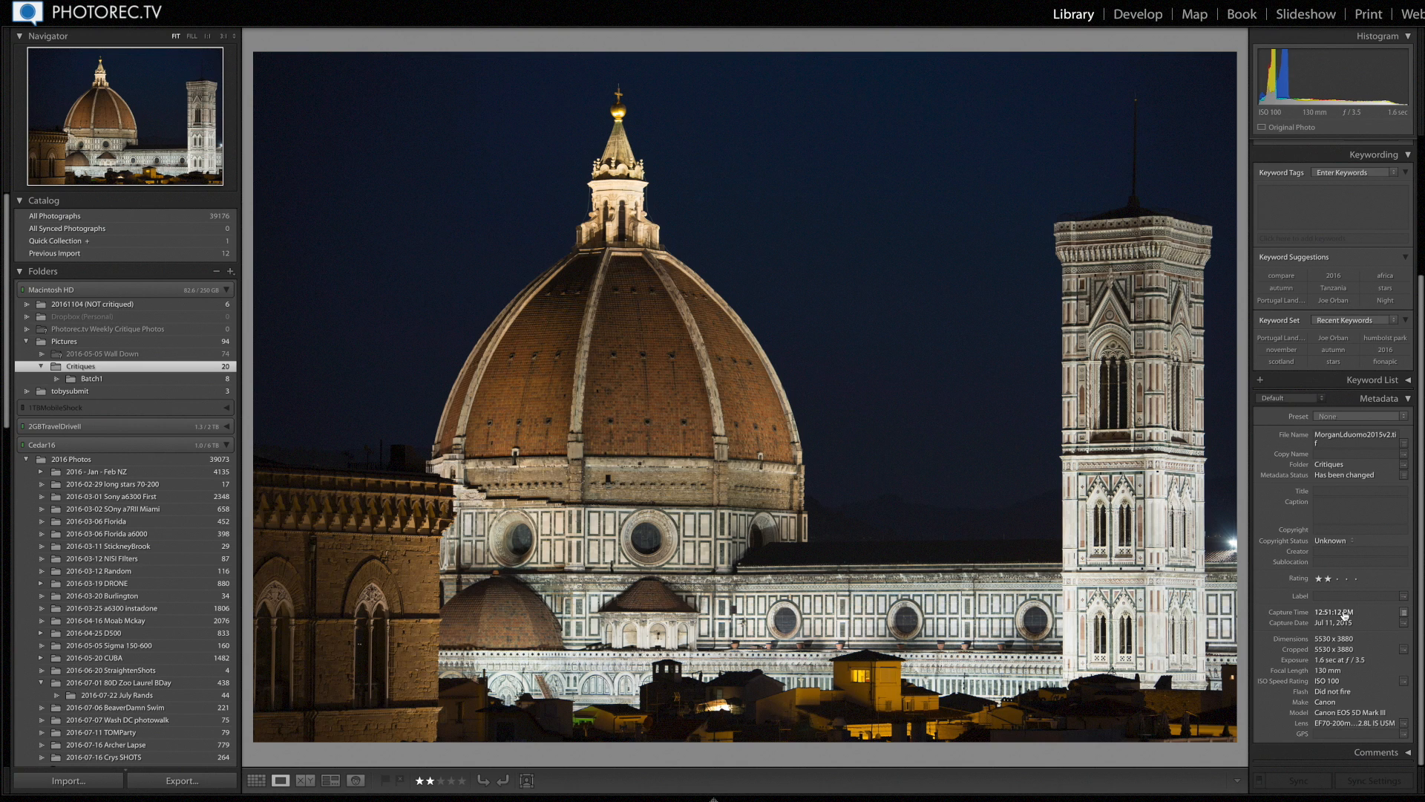
scroll(1341, 585, up, 5)
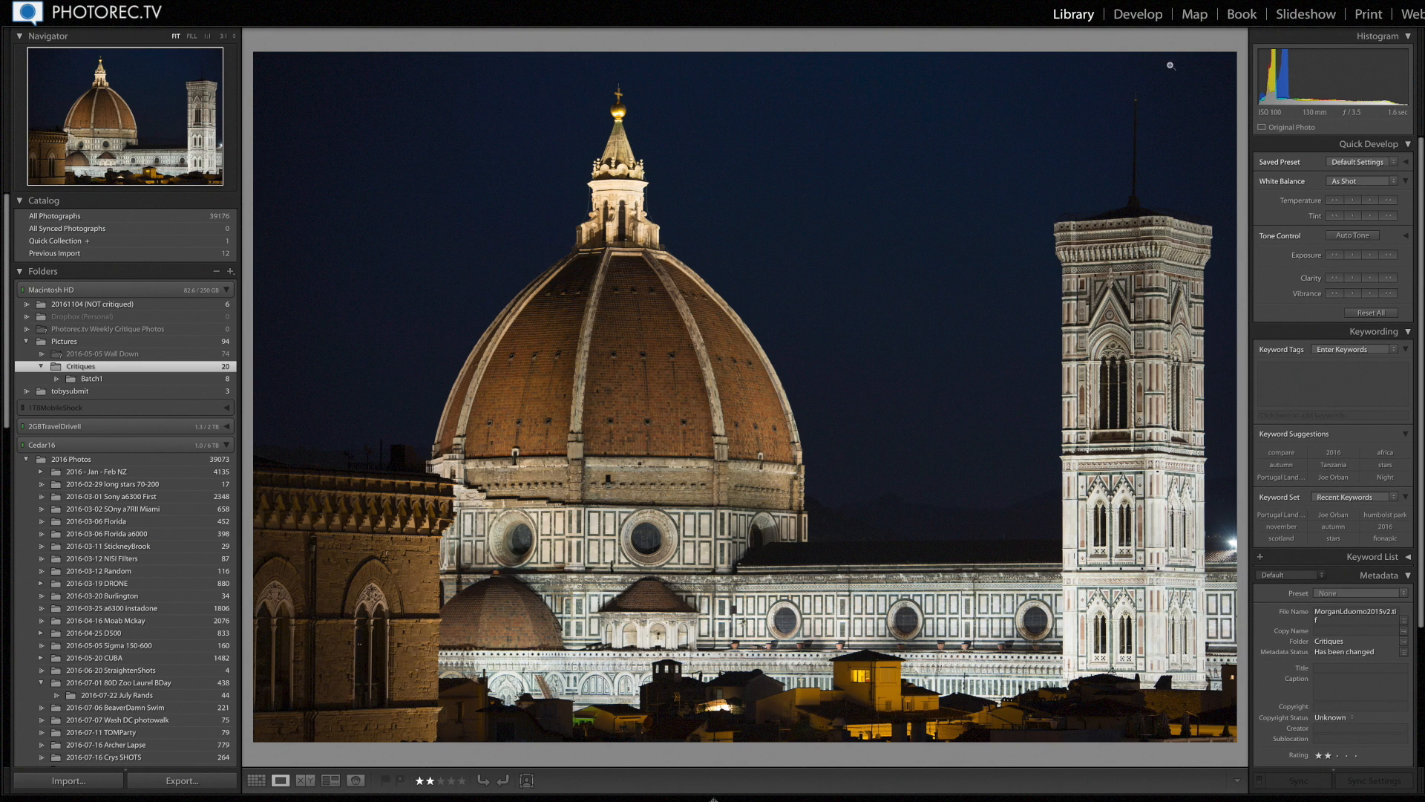
Step: Apply the Auto Upright correction to the cathedral photo in the Develop module
click(1138, 15)
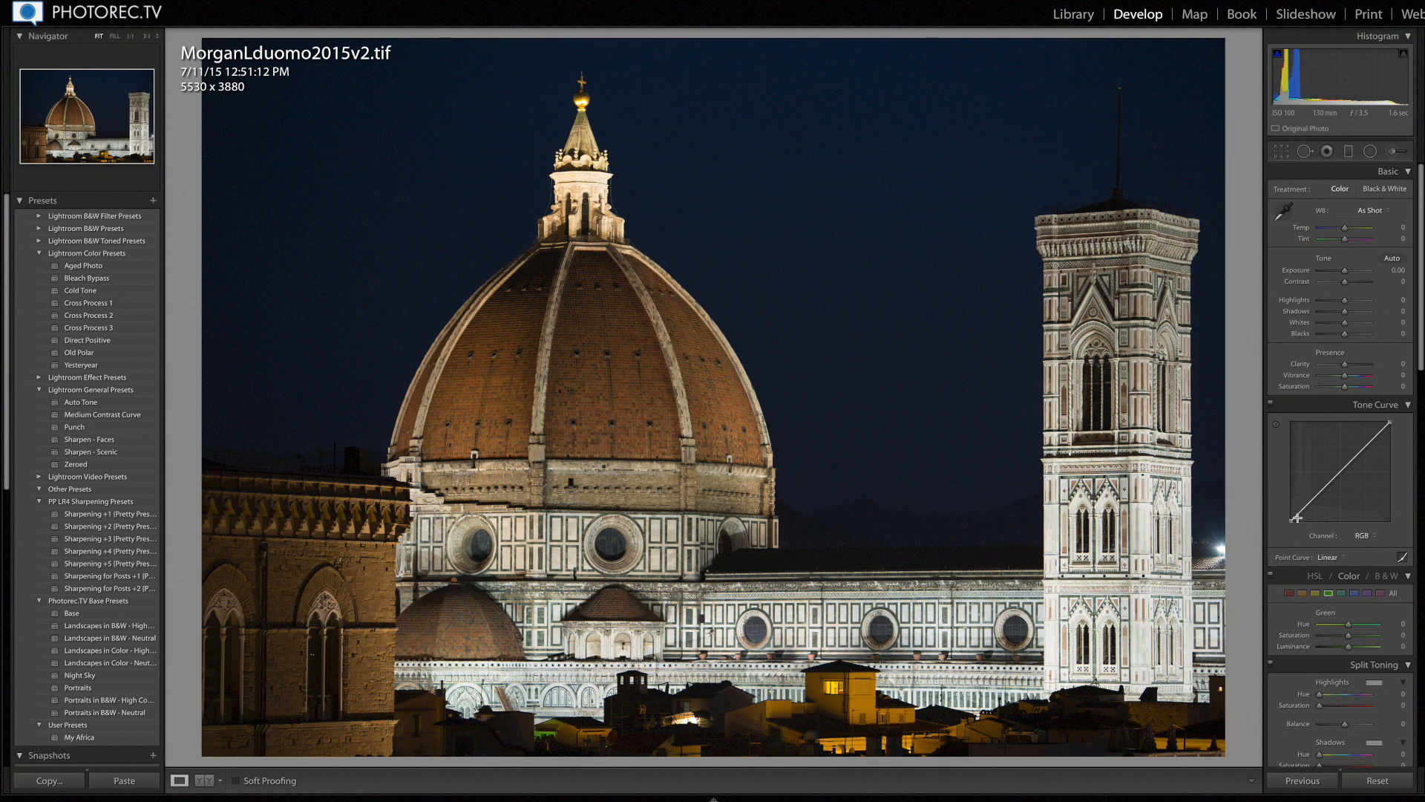
scroll(1299, 520, down, 10)
scroll(1311, 616, down, 5)
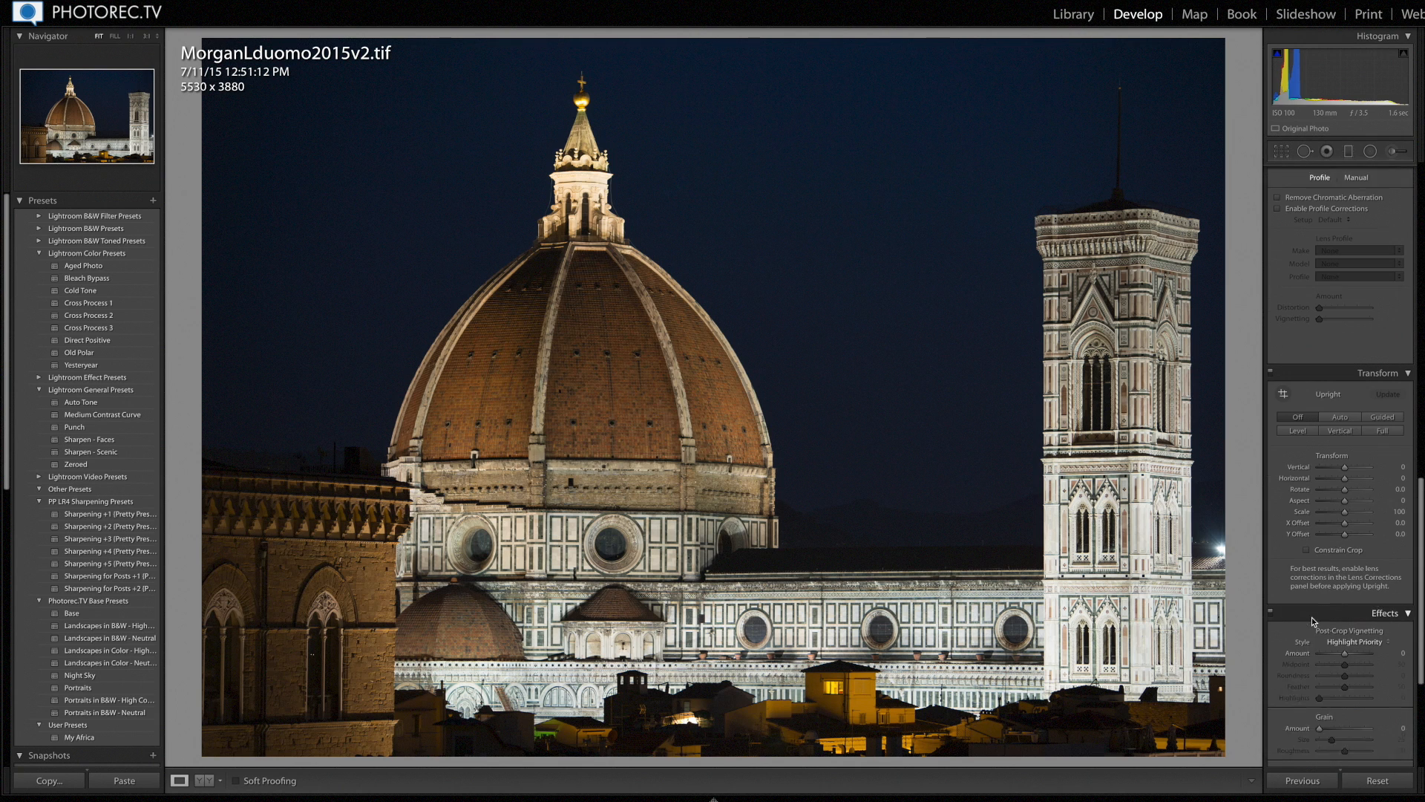
click(1339, 398)
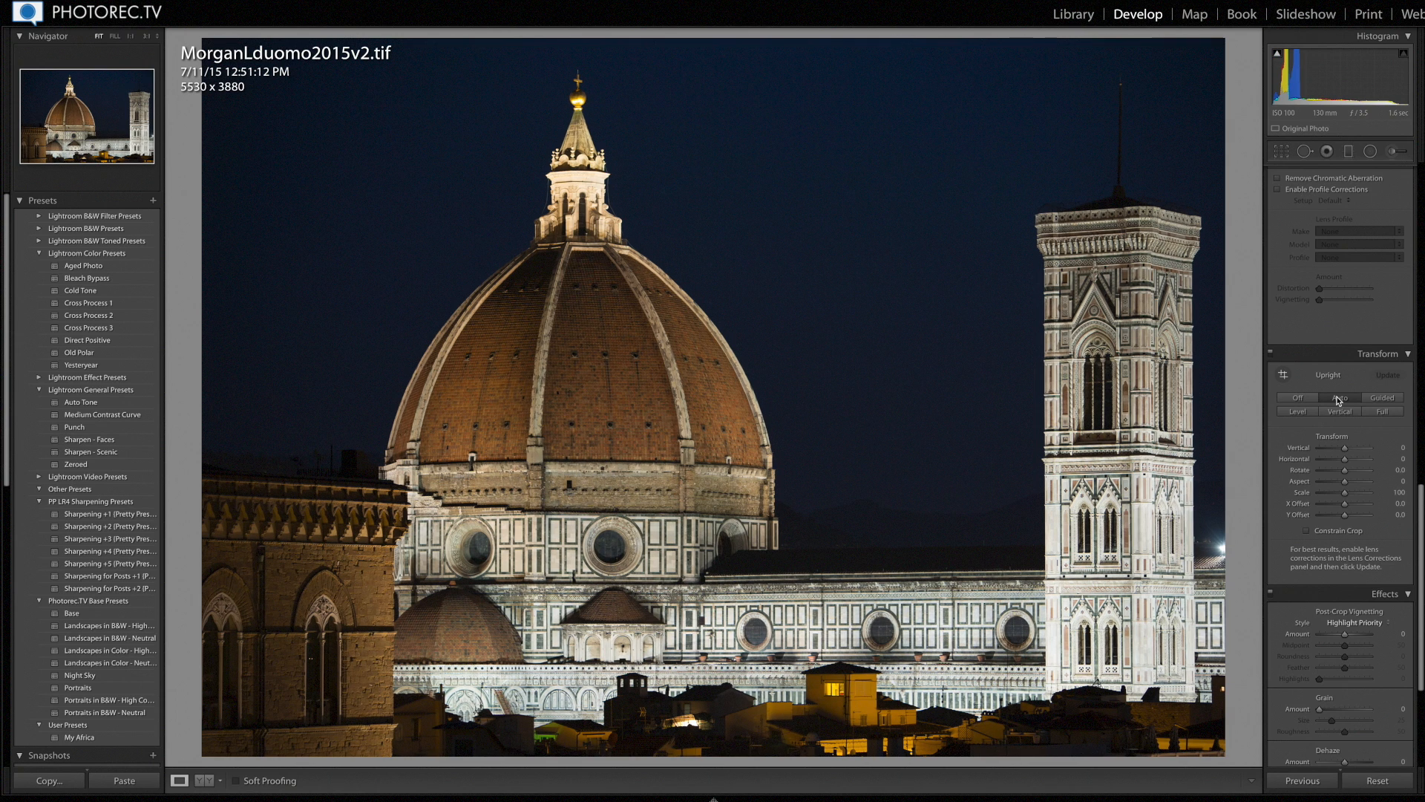
Step: Straighten the cathedral photo with a crop angle of 0.13 and compare the result with the original
click(1283, 152)
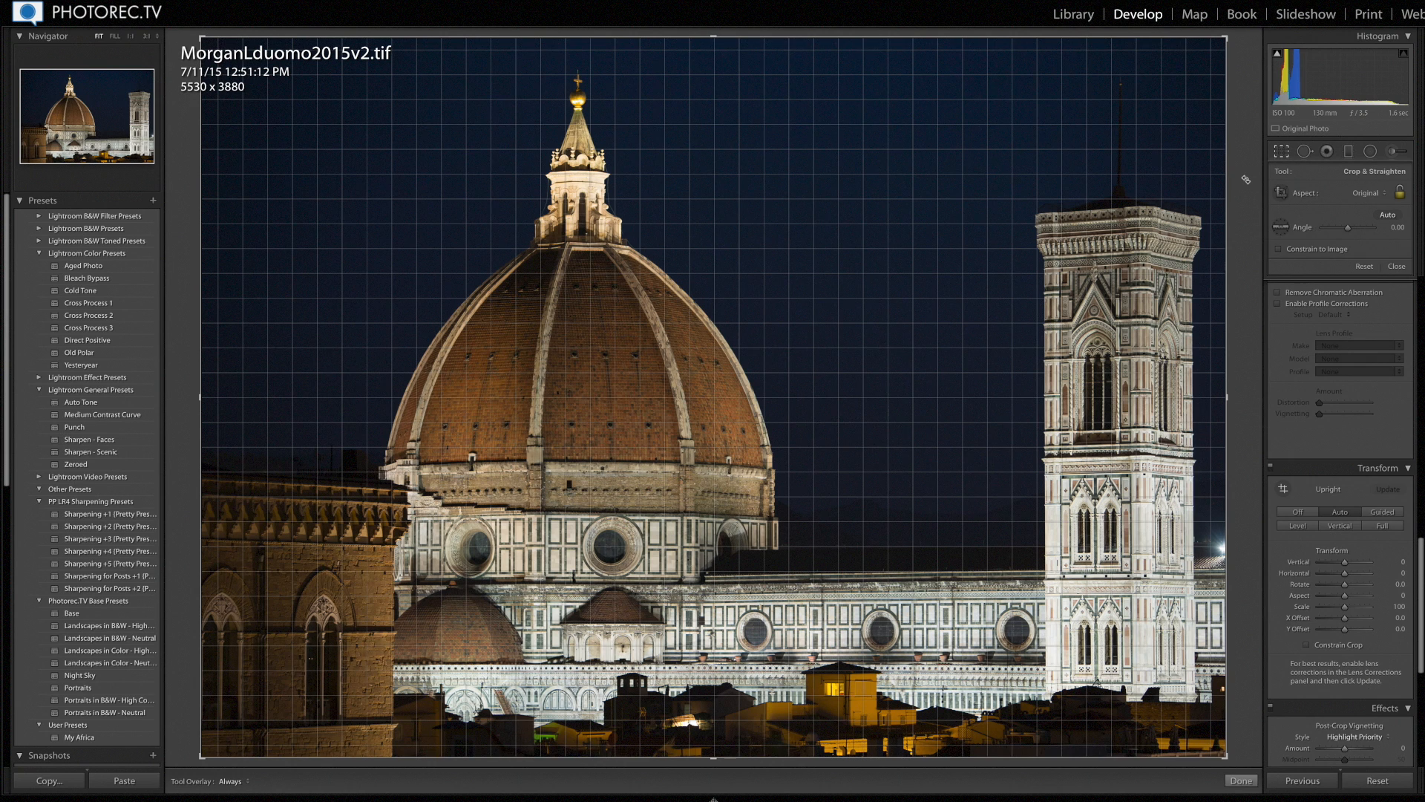
drag(1246, 179, 1246, 180)
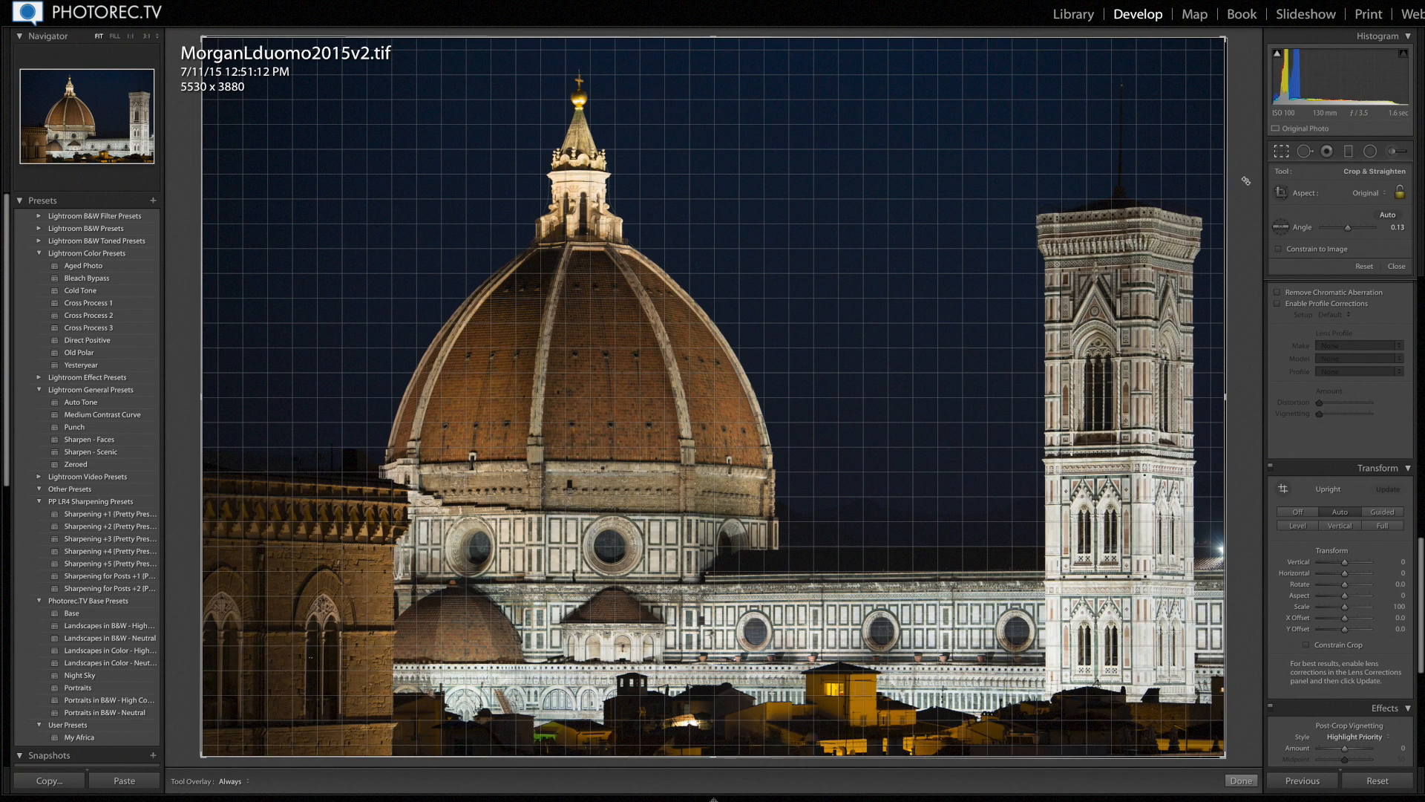
key(Return)
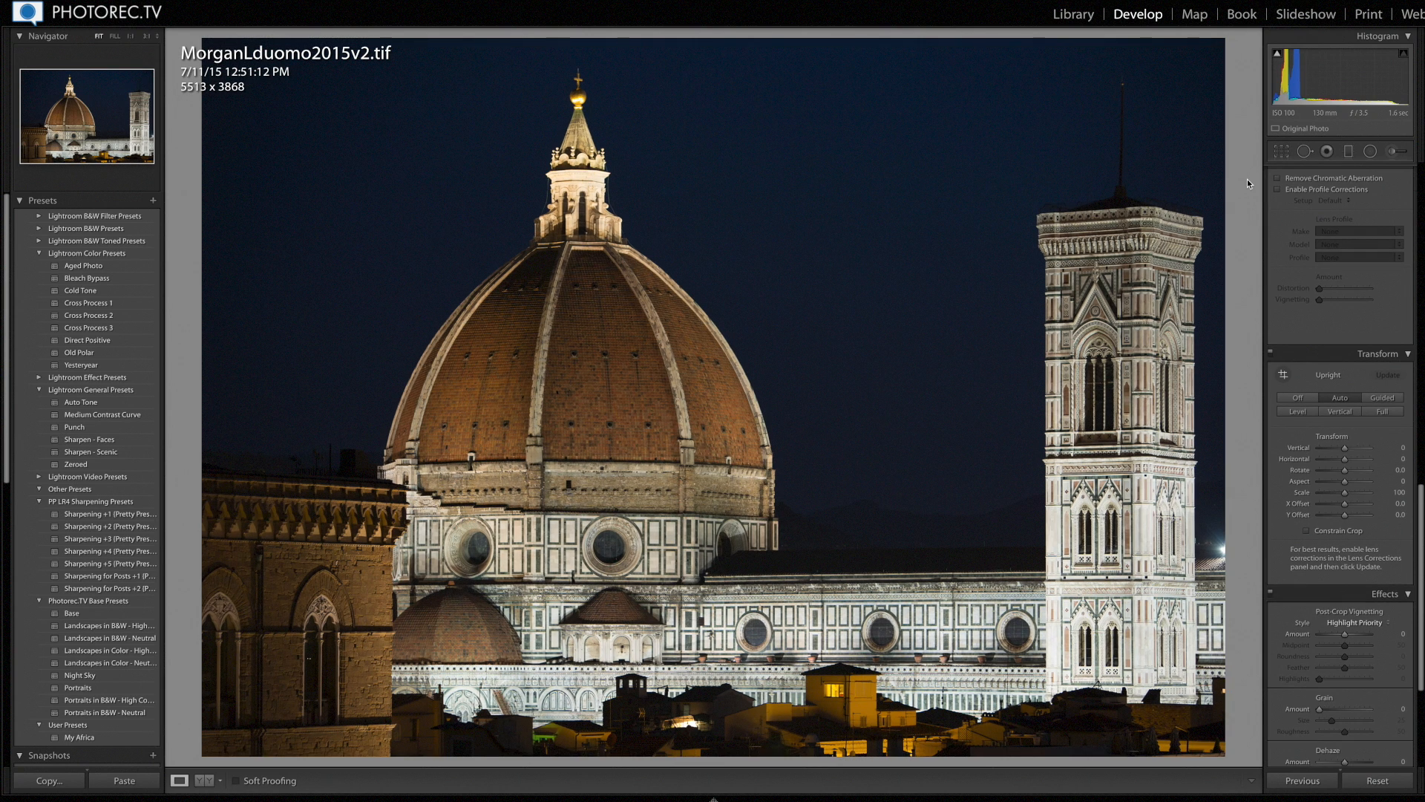
key(backslash)
key(backslash)
key(backslash)
key(backslash)
key(backslash)
key(backslash)
Step: Set the cathedral photo's overall Clarity to +27
drag(1420, 521, 1420, 199)
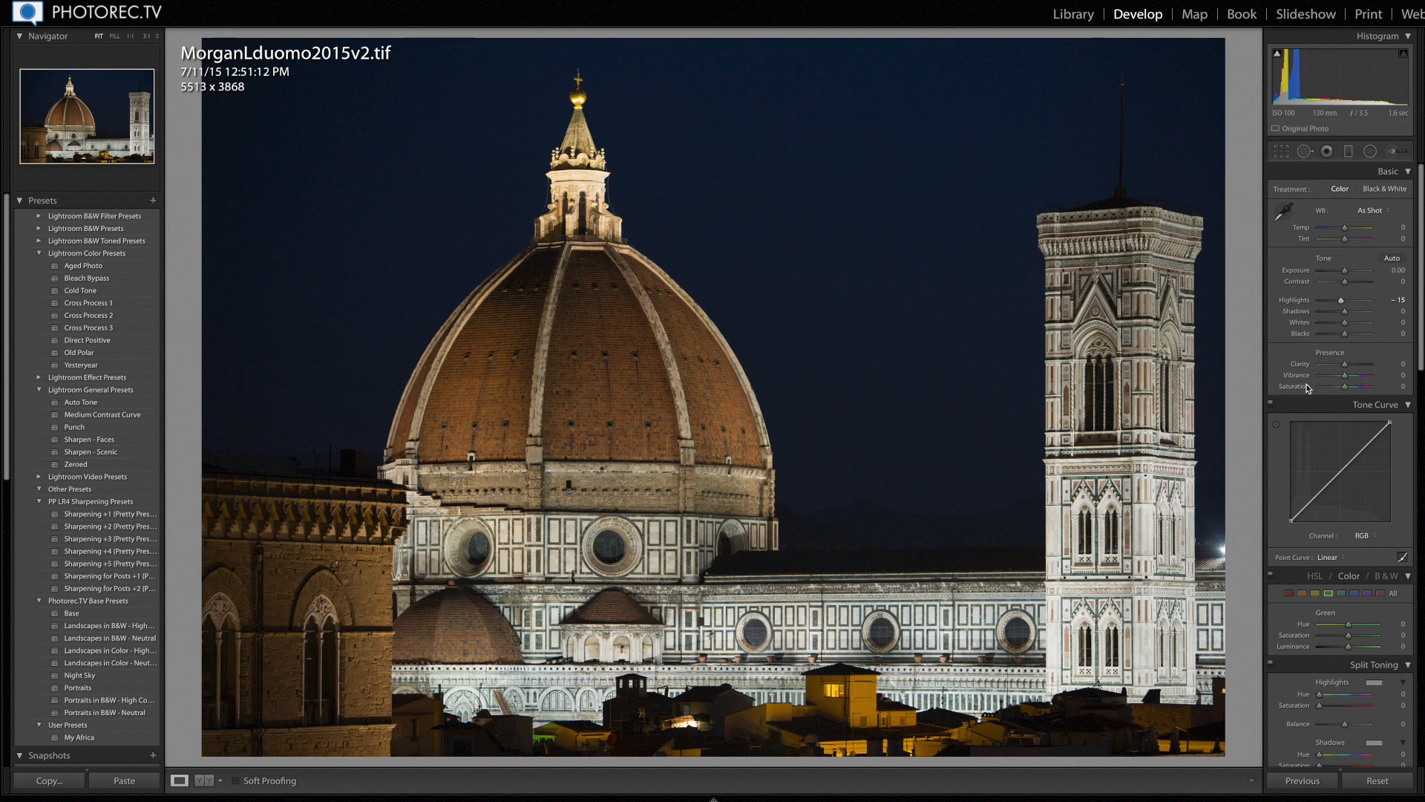
click(1351, 364)
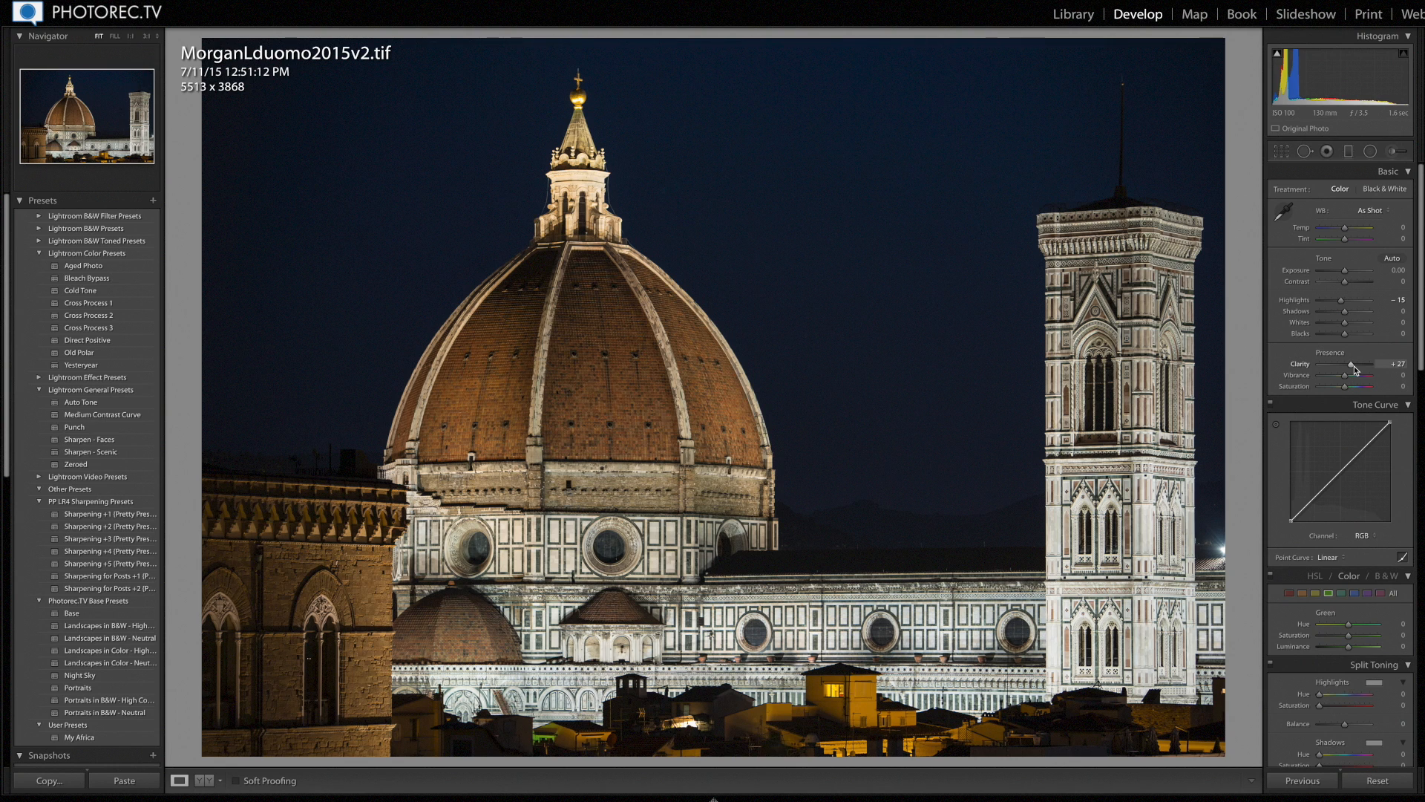
Step: Paint the dark hills between the dome and bell tower with an Adjustment Brush using the Shadows effect at 28, toggling the edit pins
click(1396, 153)
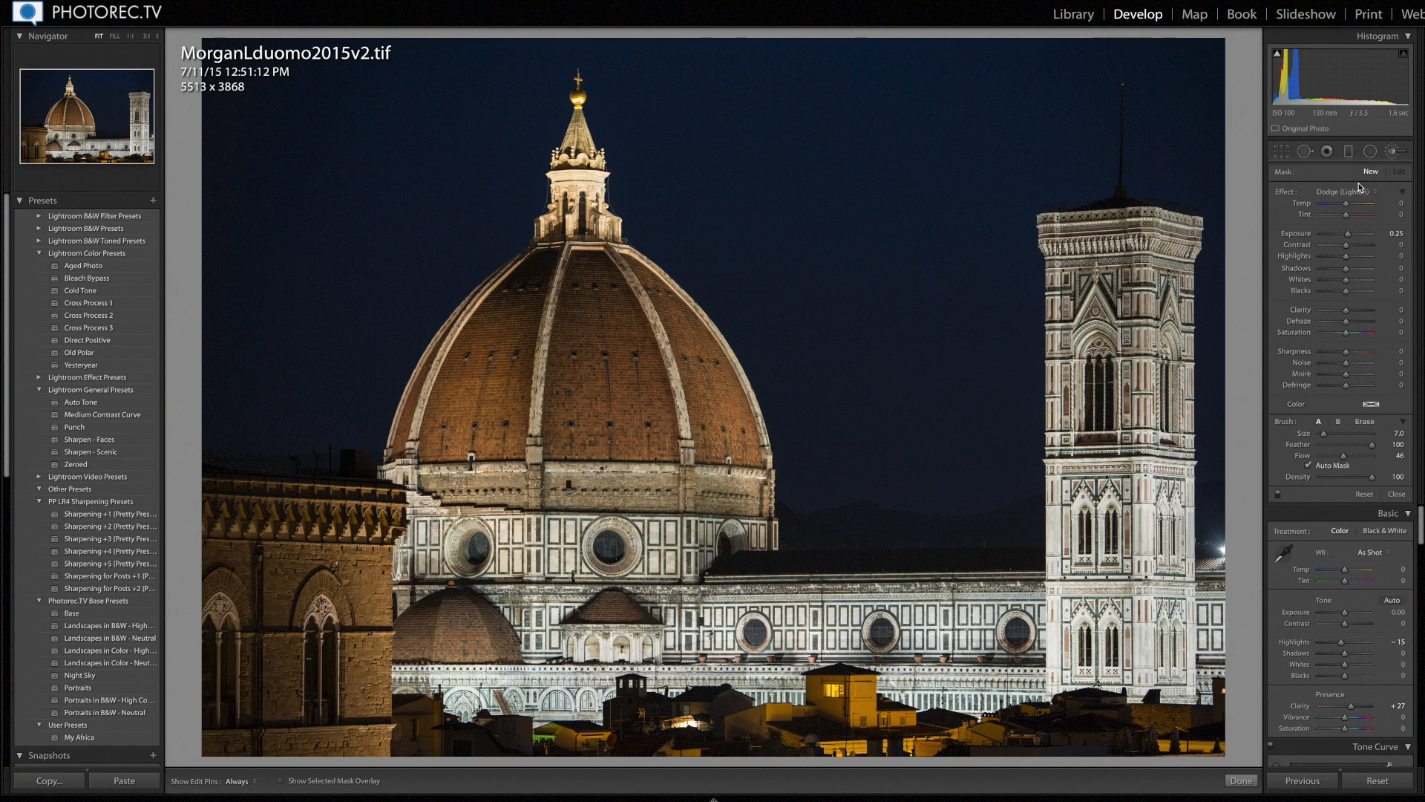
click(1355, 194)
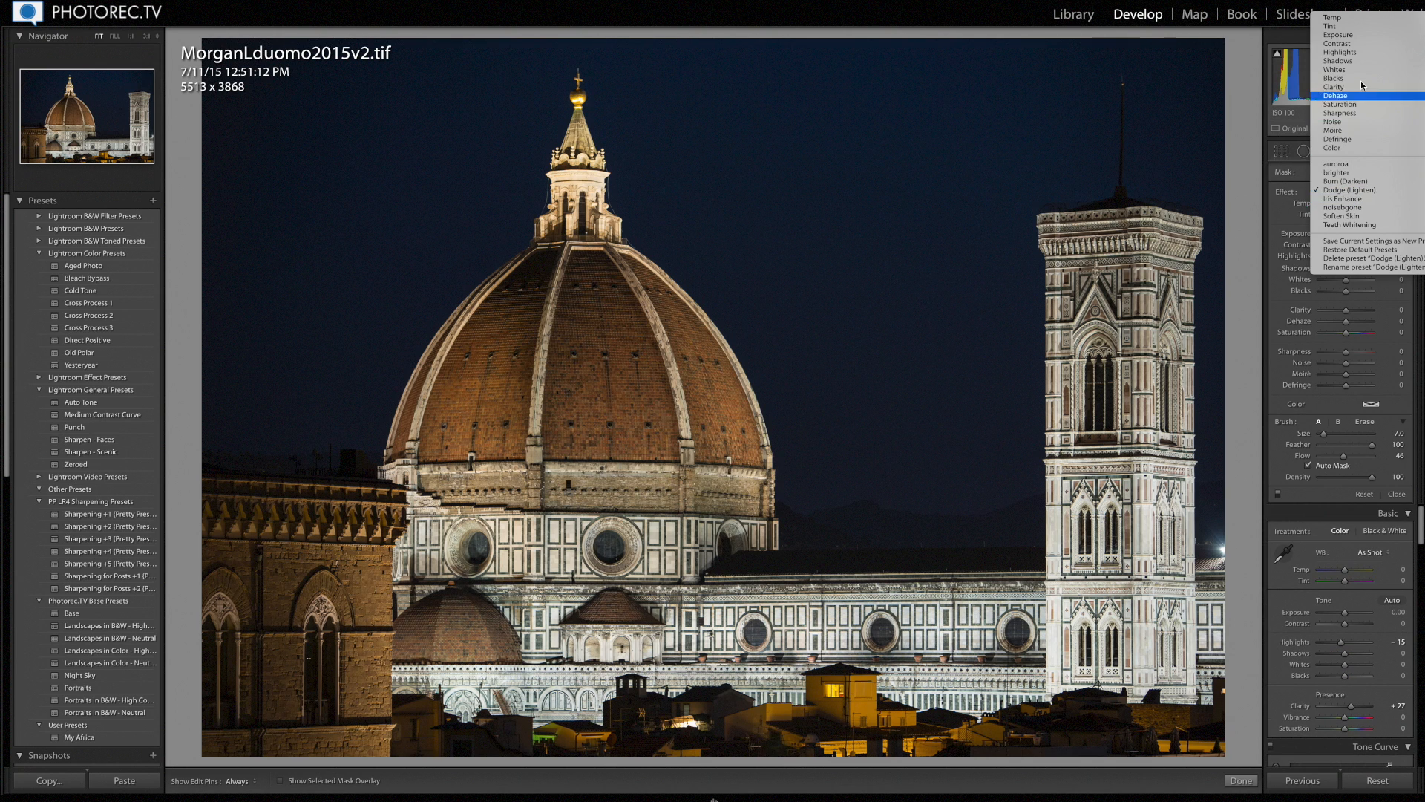
click(1361, 61)
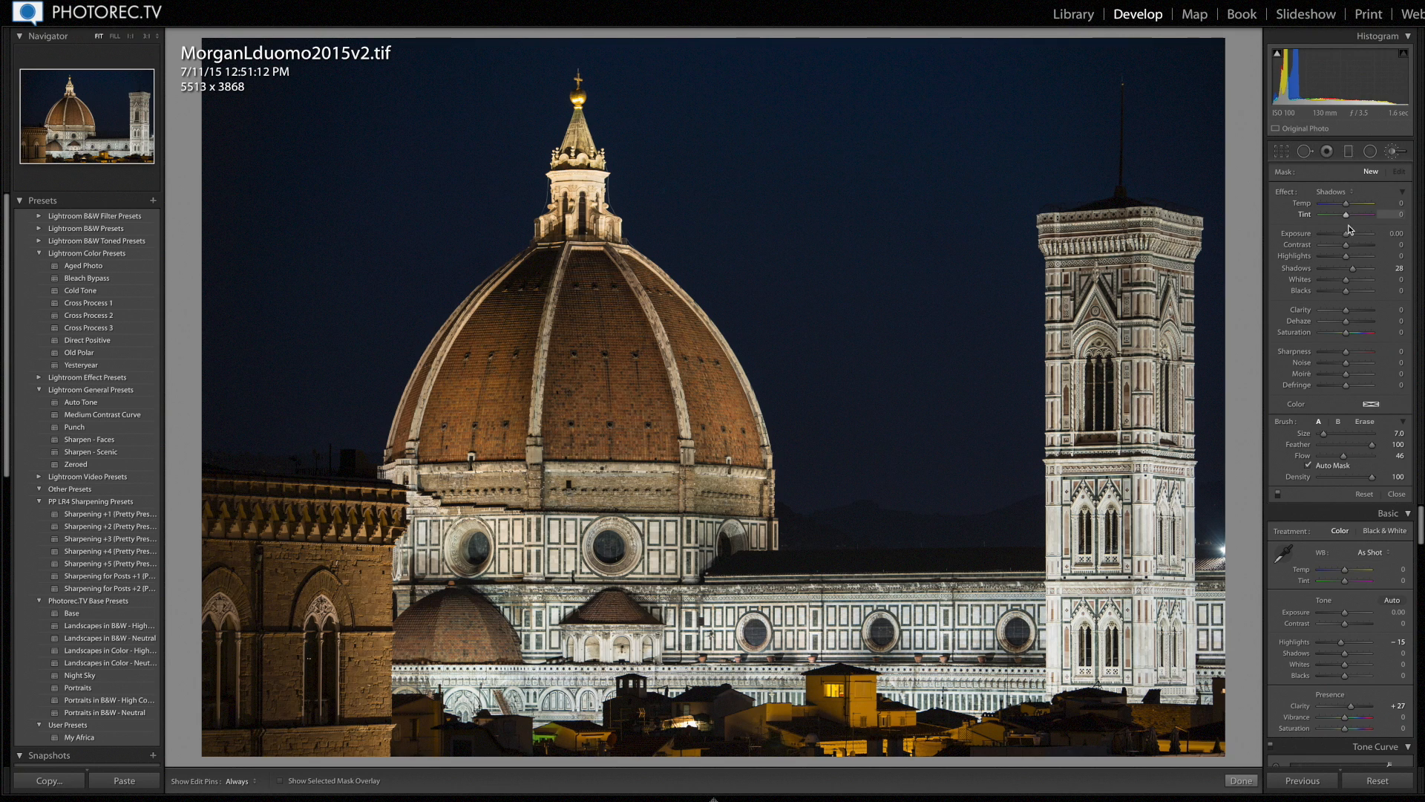
key(h)
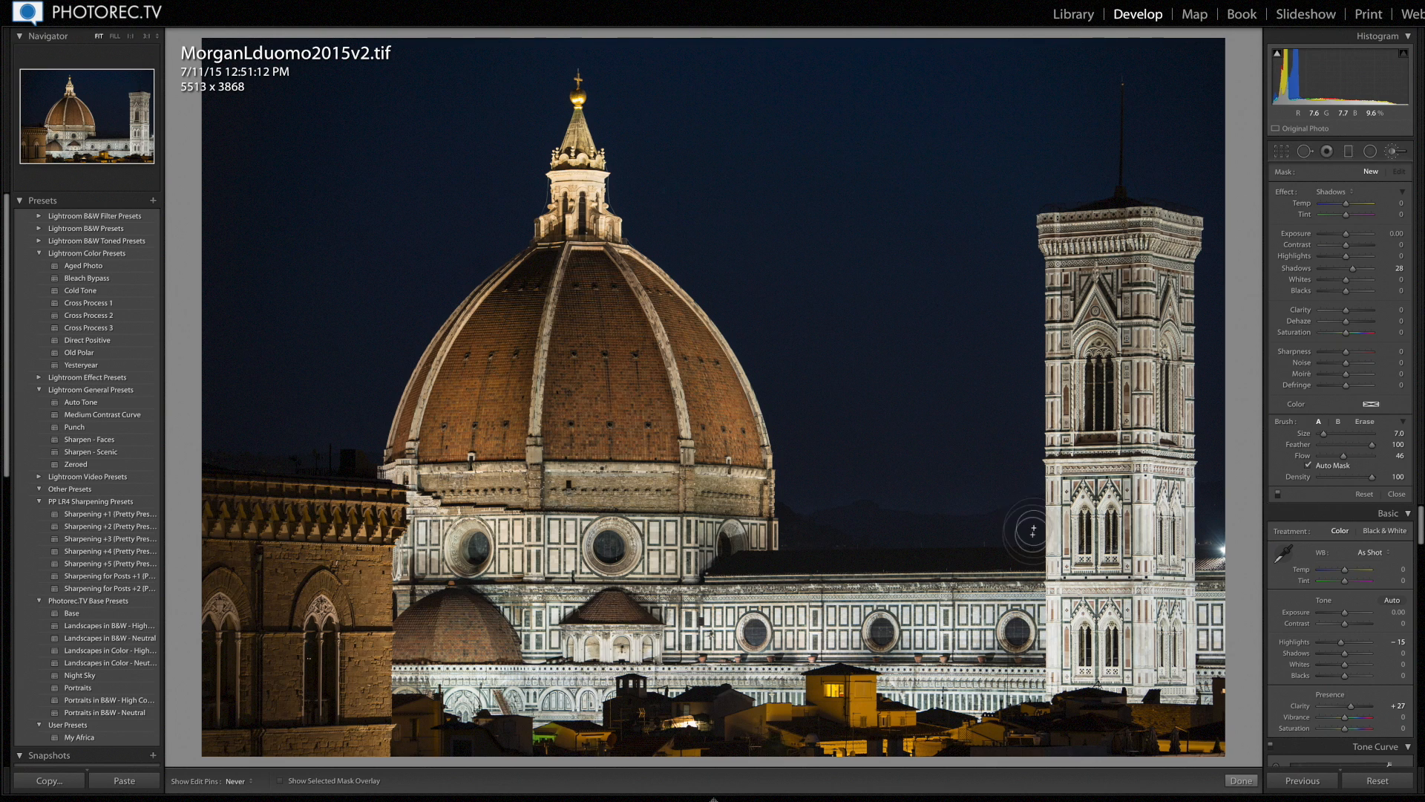
key(h)
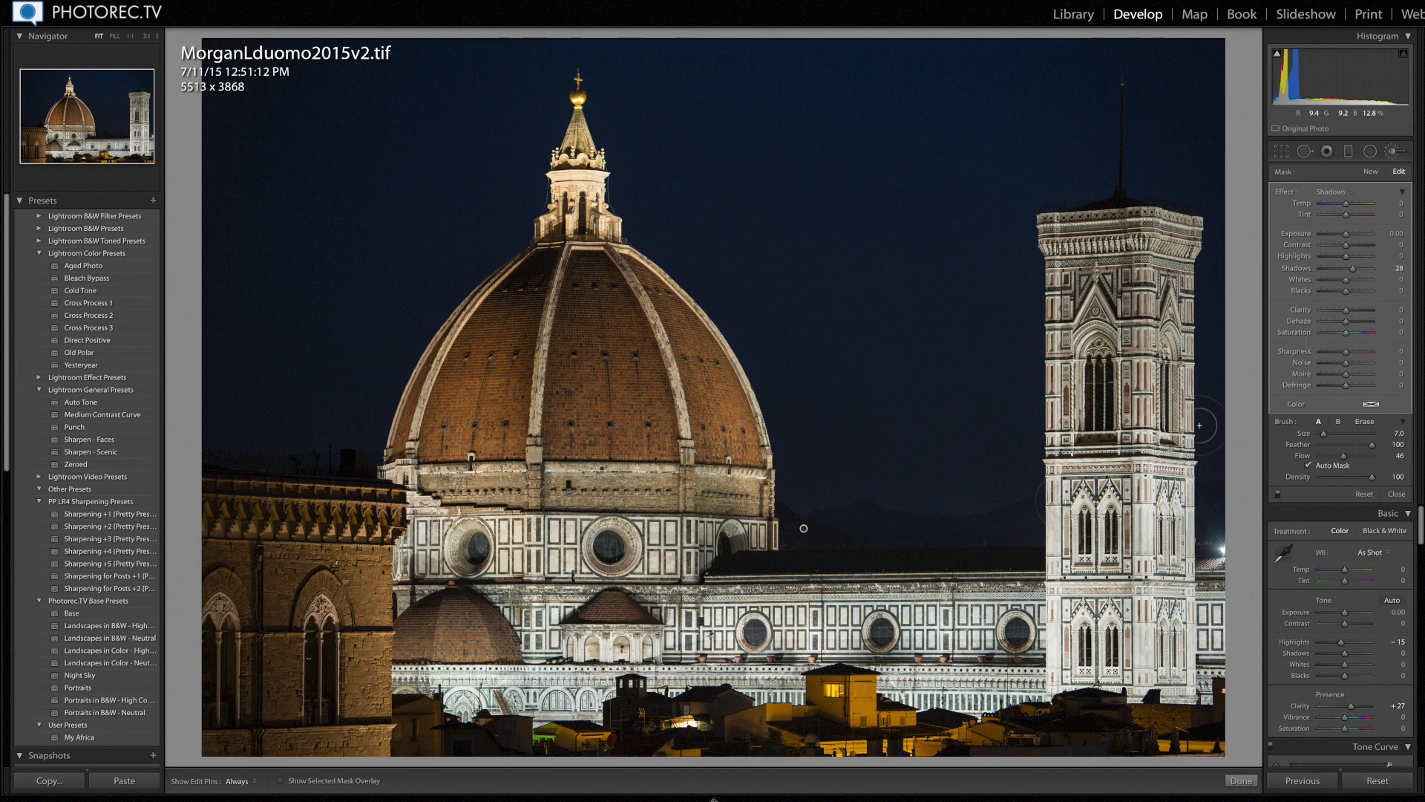
key(h)
key(h)
key(h)
key(h)
key(h)
key(h)
Step: Reduce the brush Flow to 19 and brush more shadow lift beside the dome and above the foreground building
click(1329, 456)
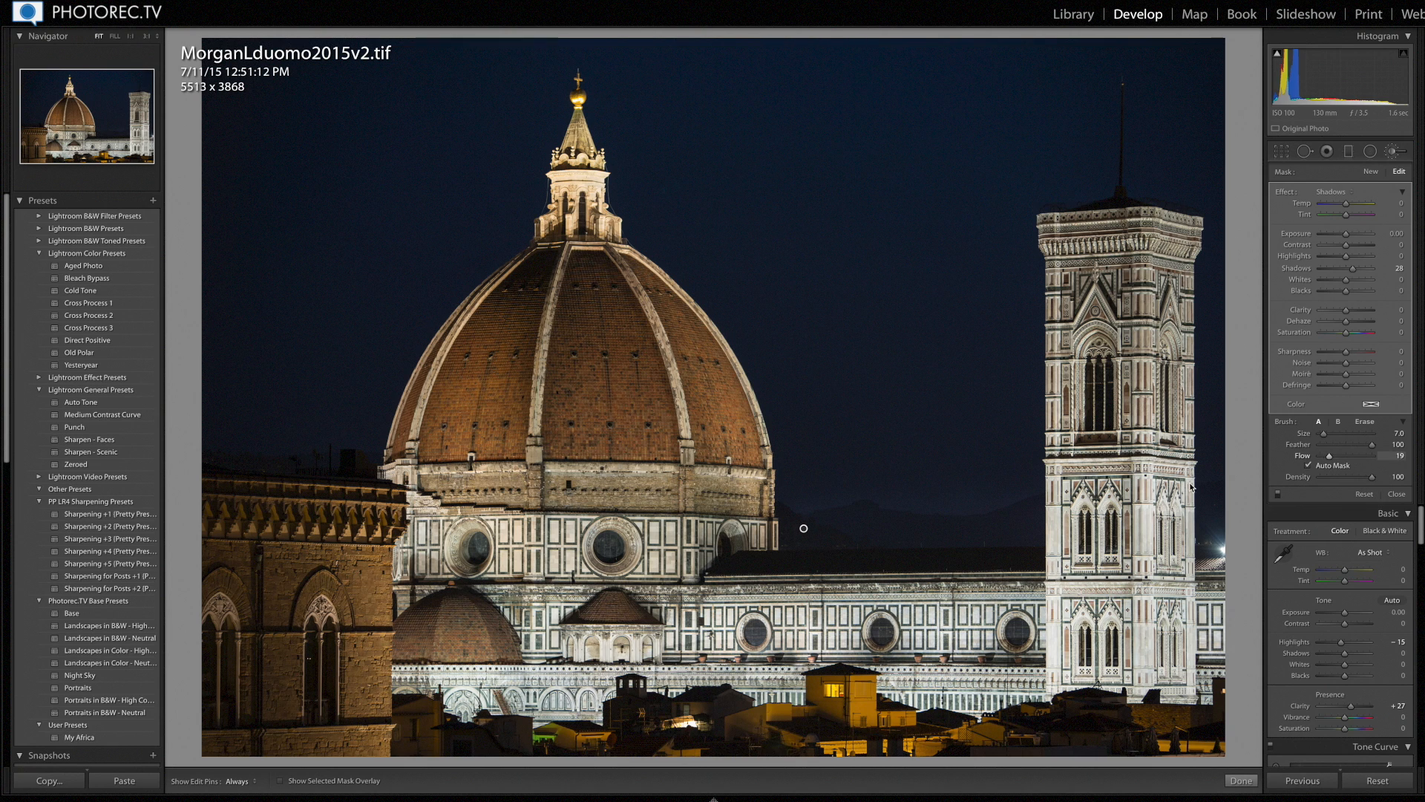
key(h)
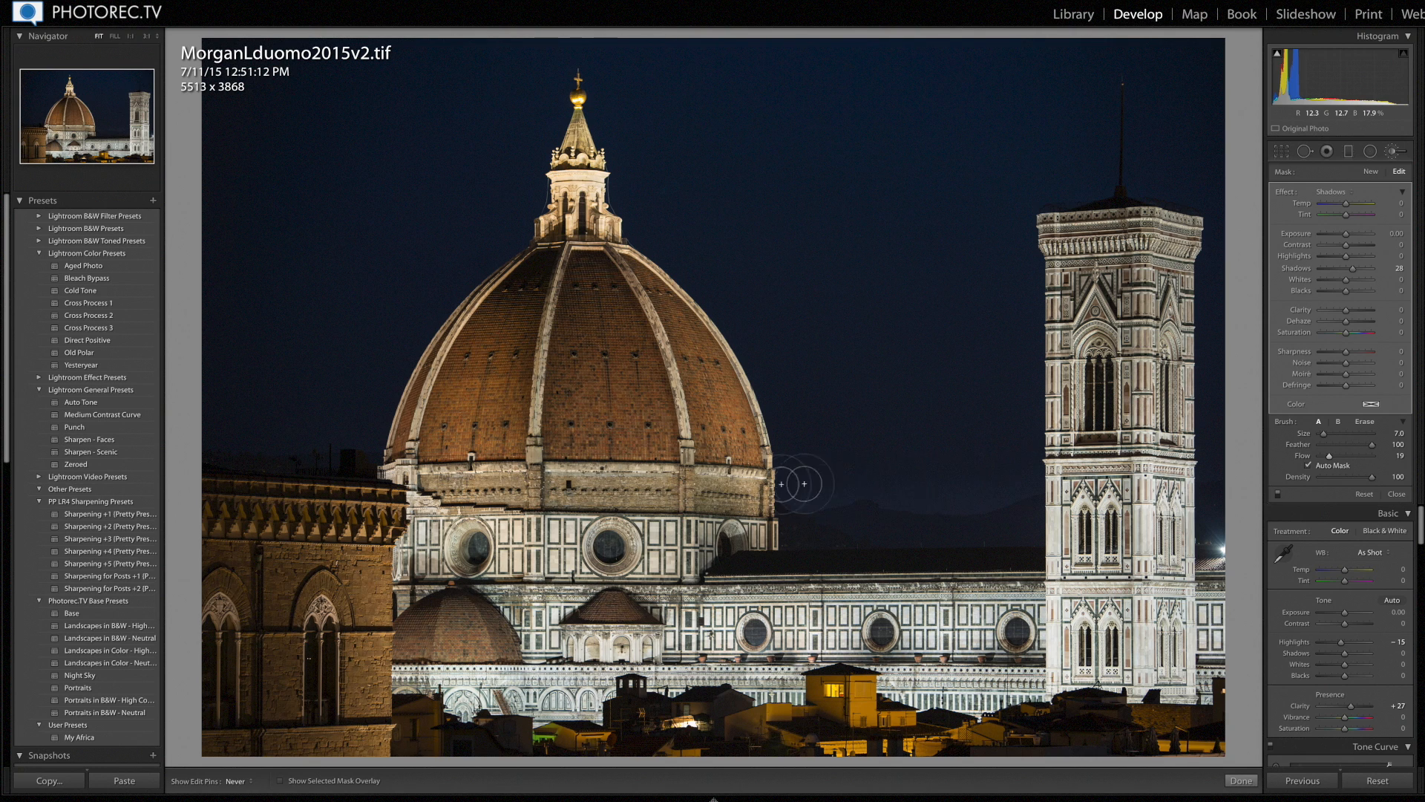
key(h)
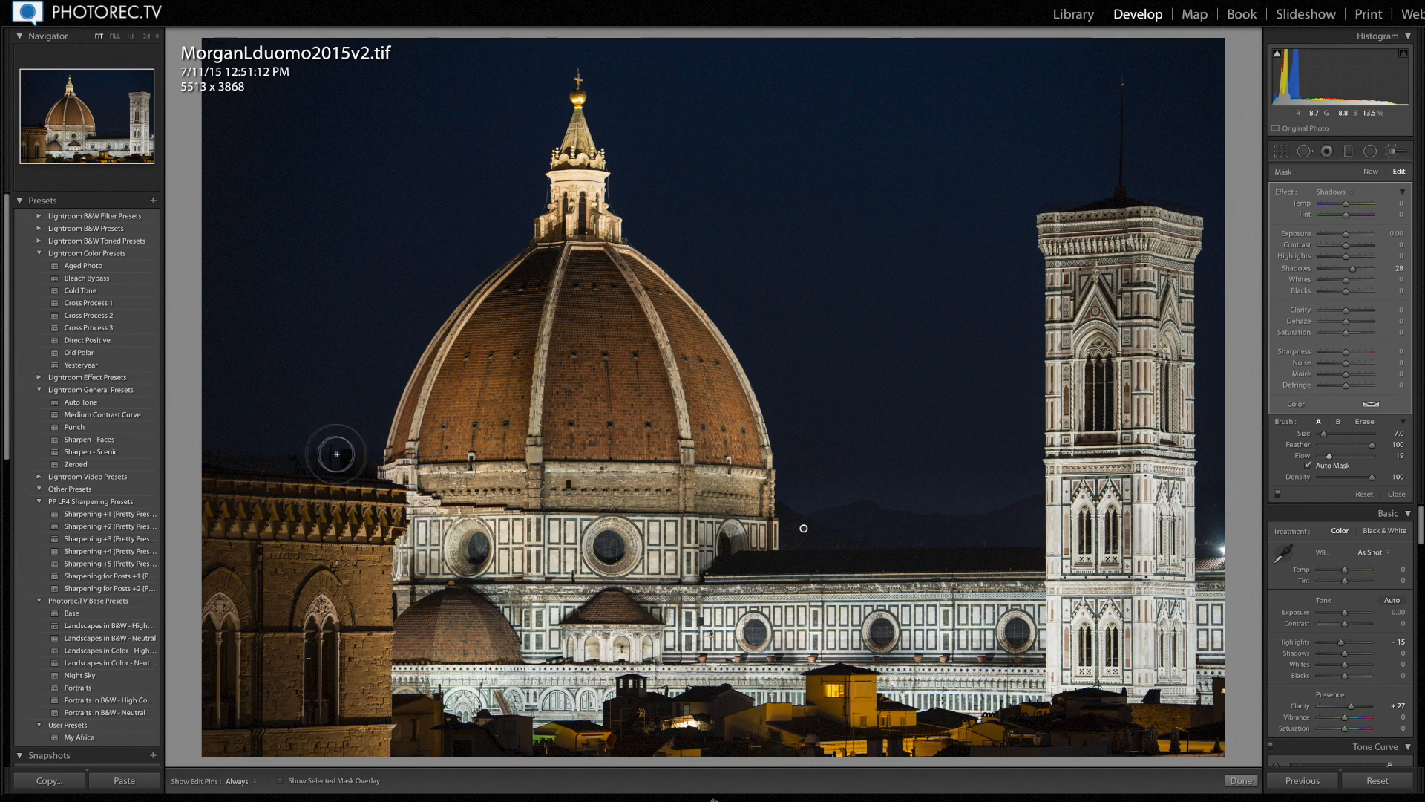
key(h)
key(h)
Step: Lower the brushed area's Shadows to 15 and compare the cathedral edit with the original
click(1354, 270)
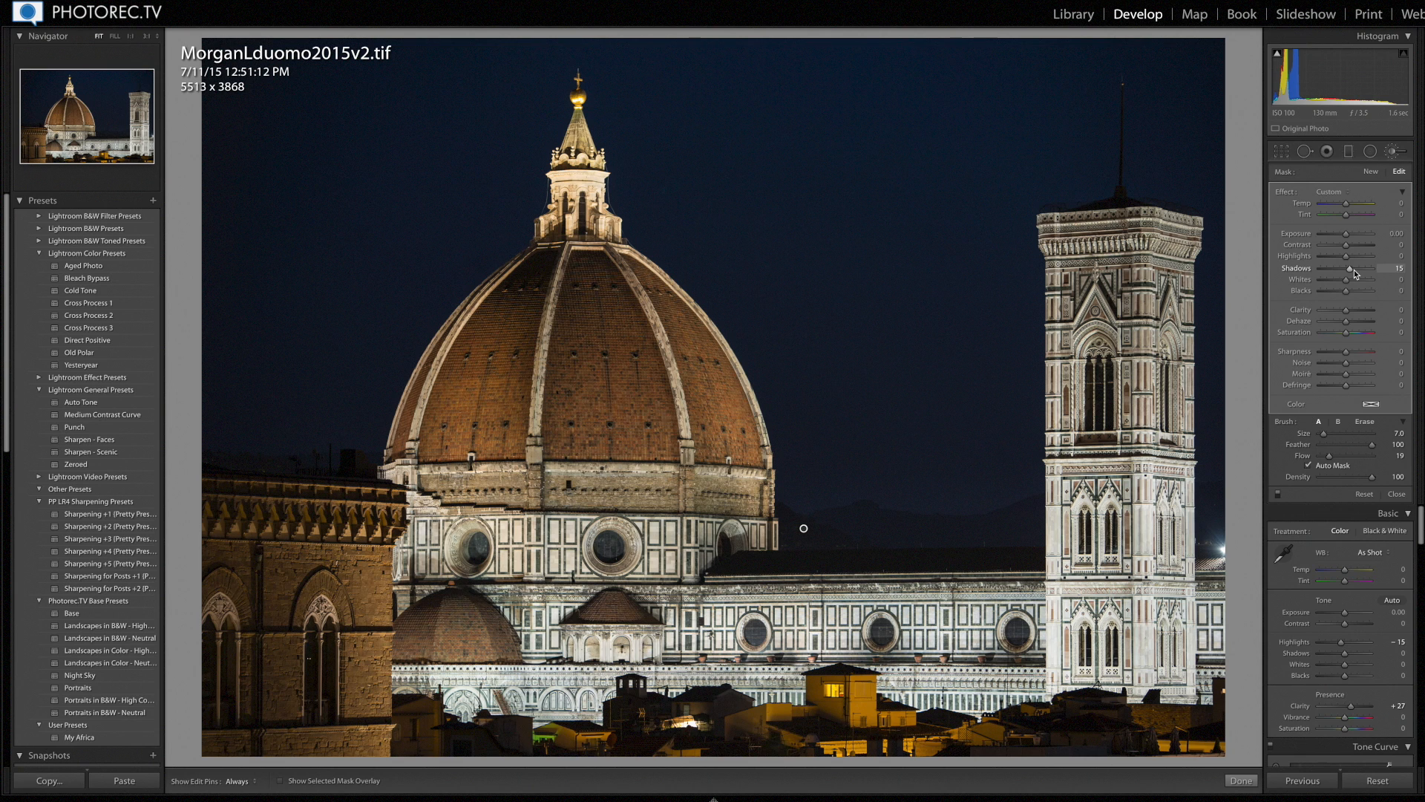
key(backslash)
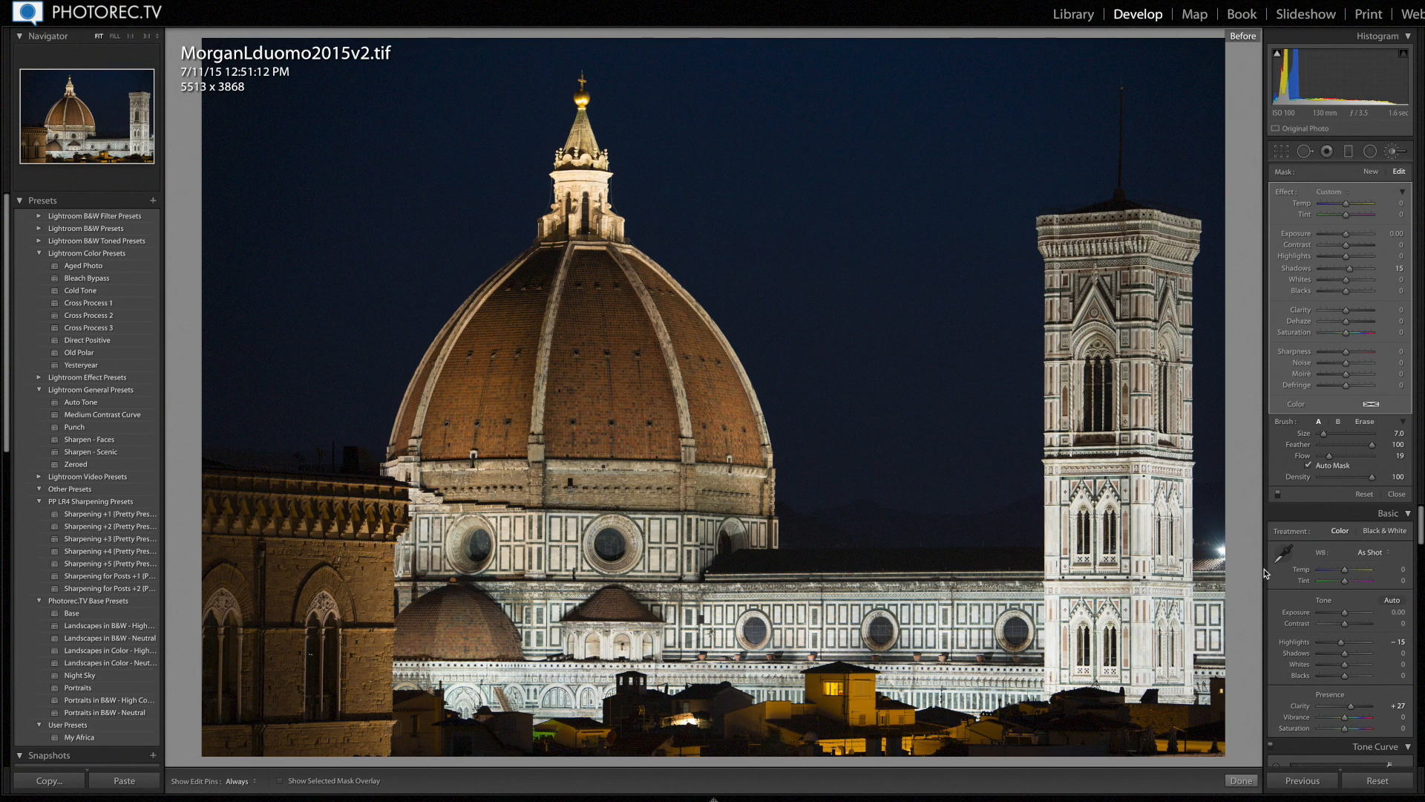
key(backslash)
key(backslash)
key(backslash)
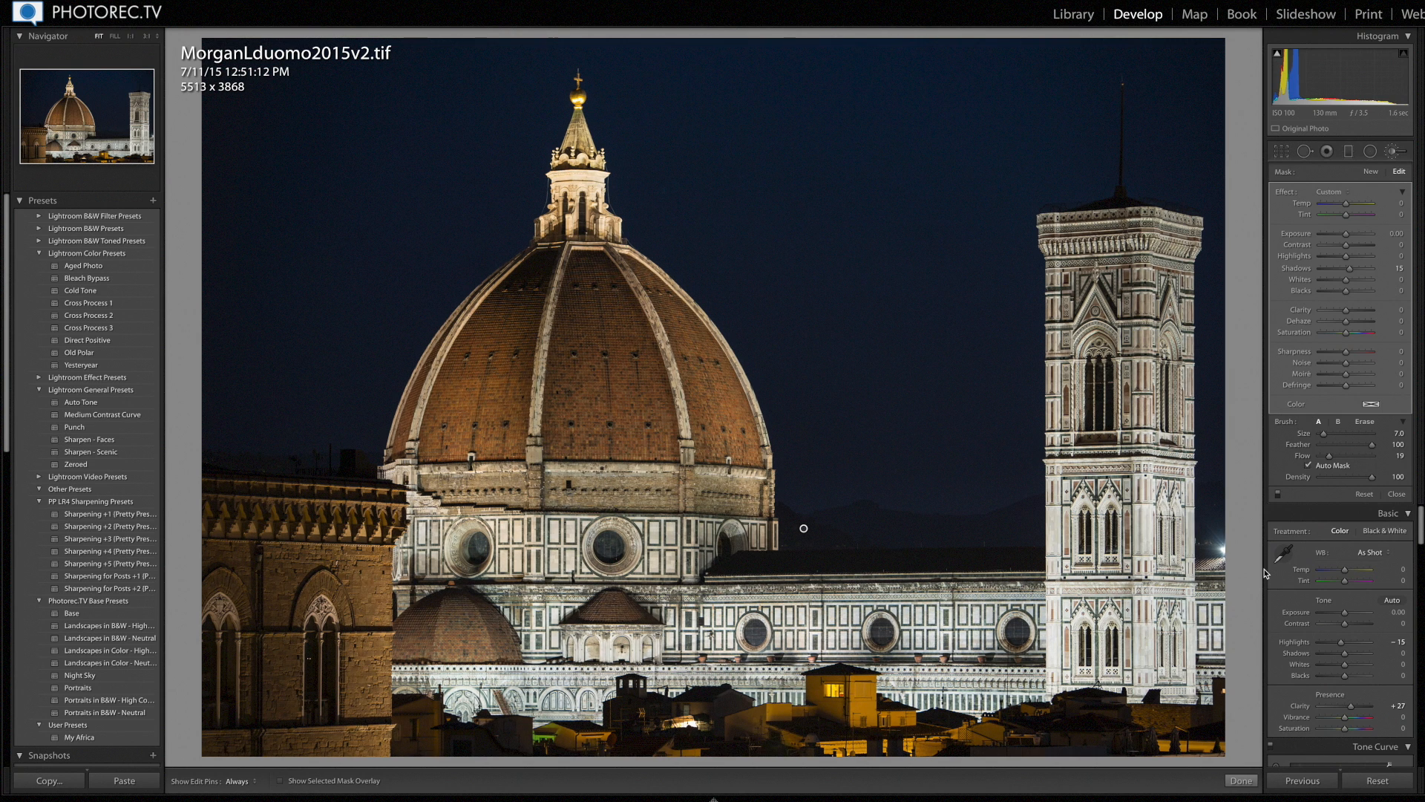
key(backslash)
key(backslash)
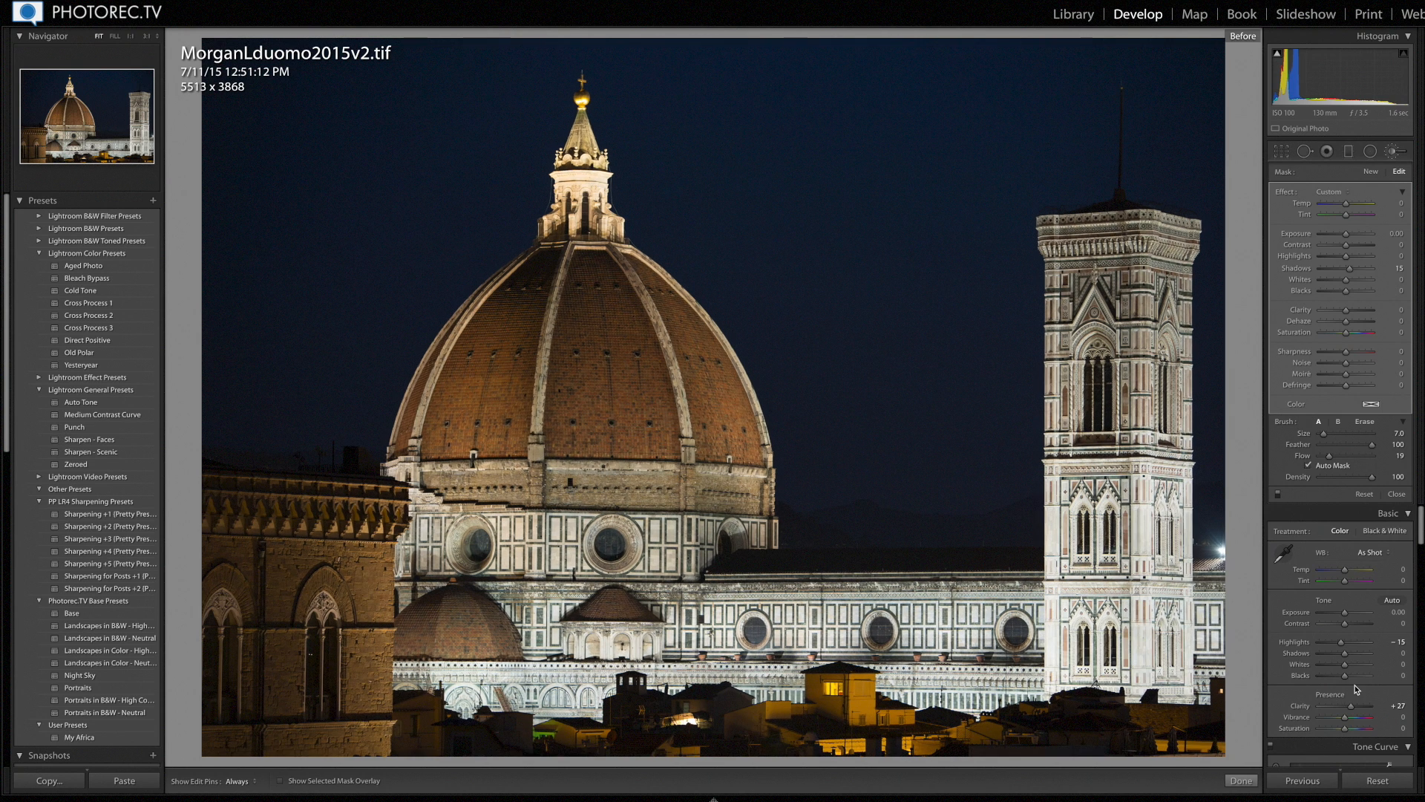
key(backslash)
key(backslash)
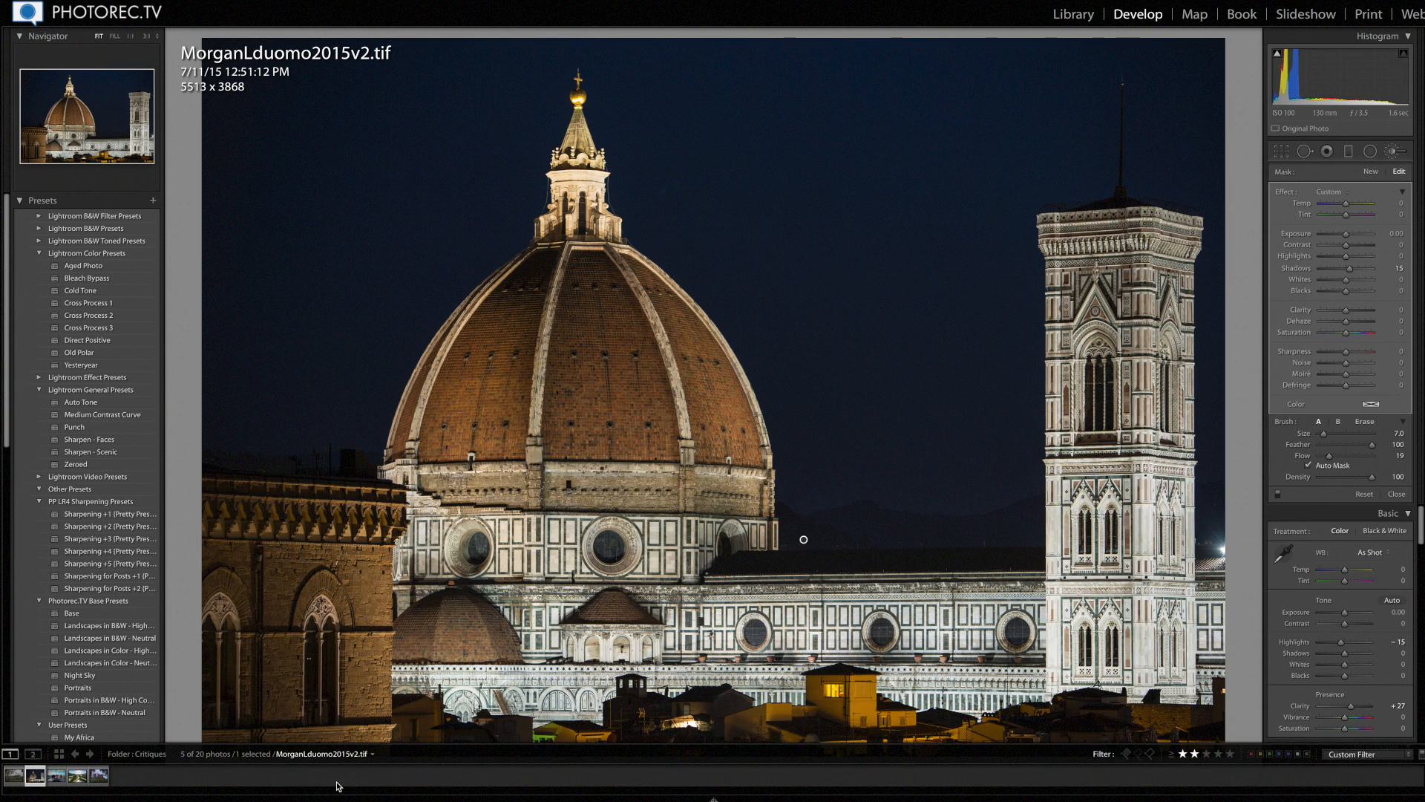
Step: Check the brushed area with the mask overlay, turn the overlay off and compare the cathedral photo with its original
click(336, 786)
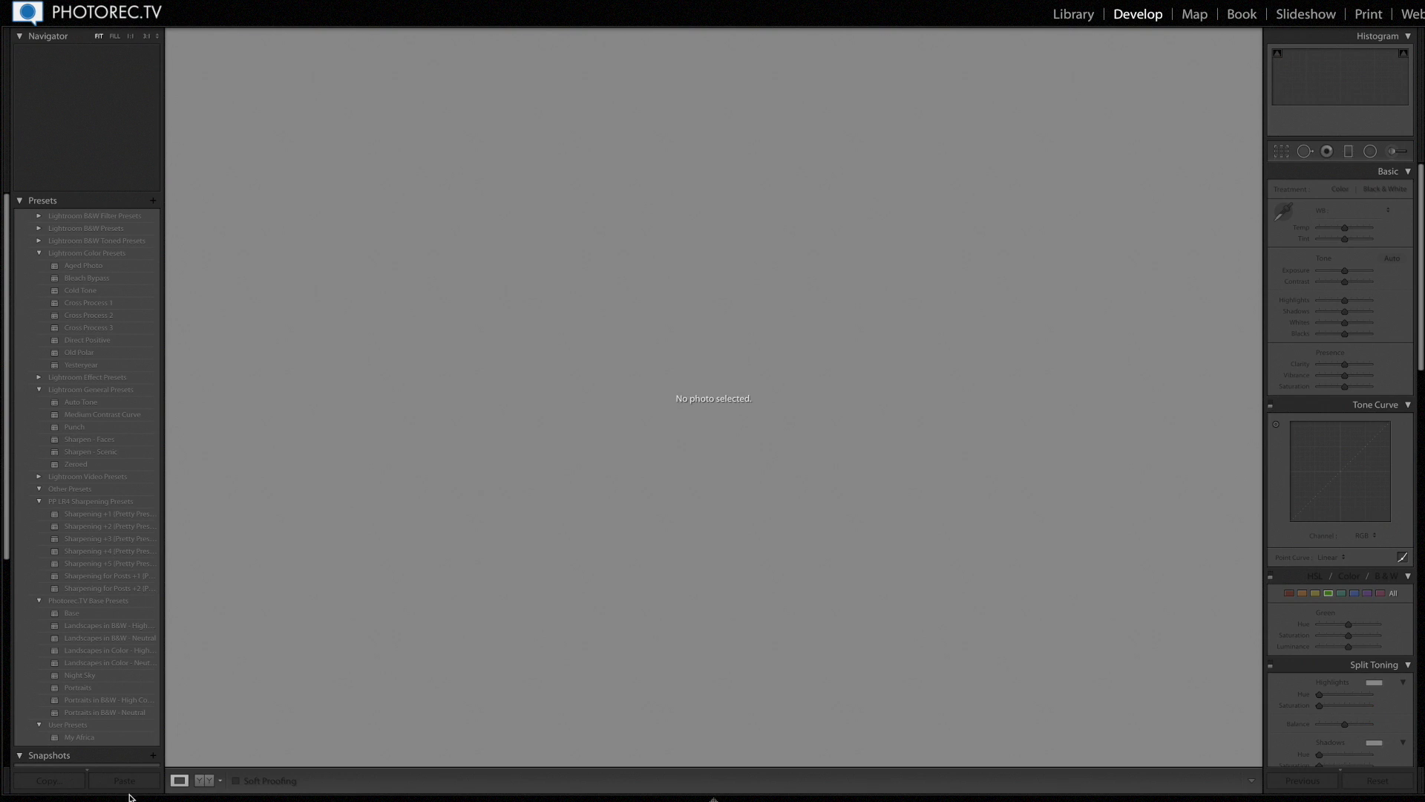
mouse_move(129, 798)
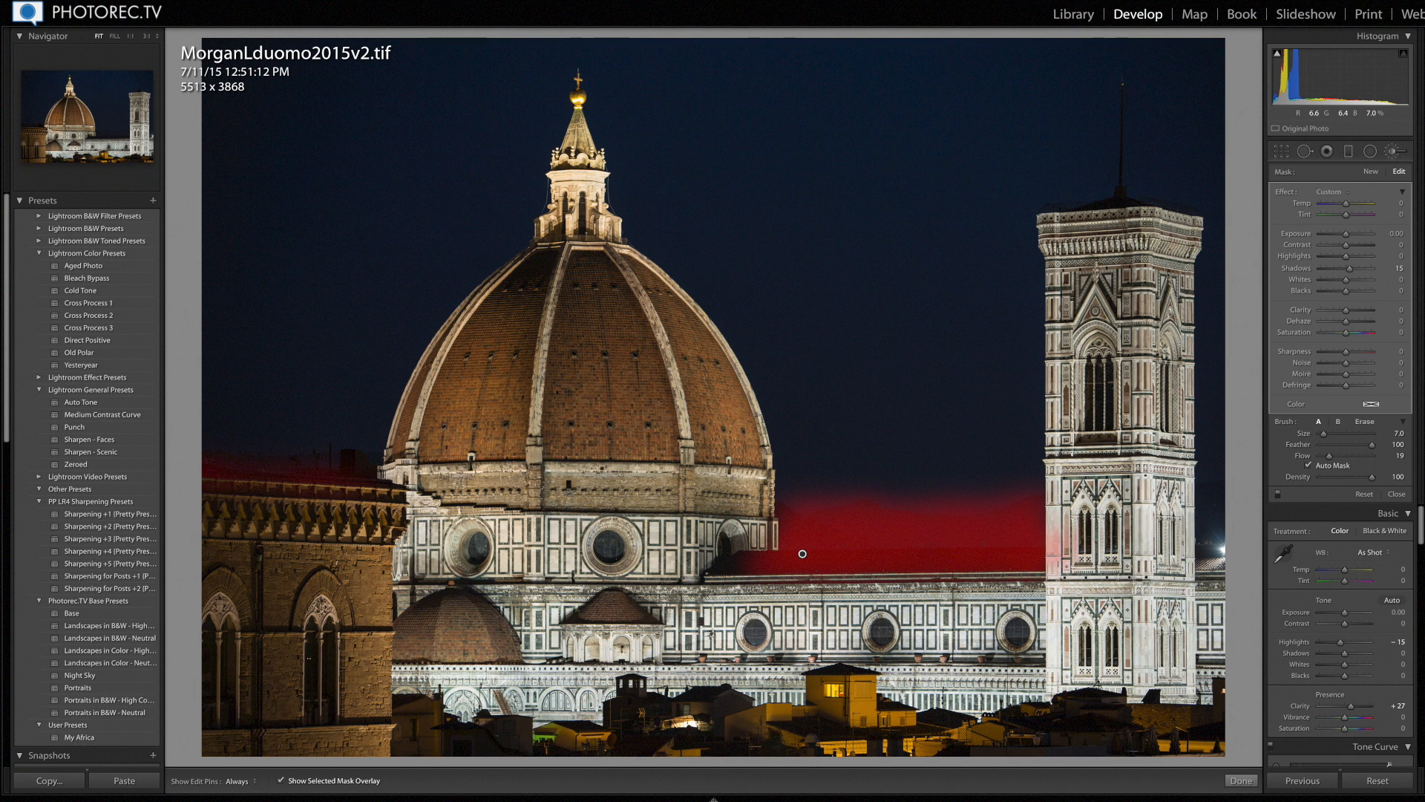
click(280, 782)
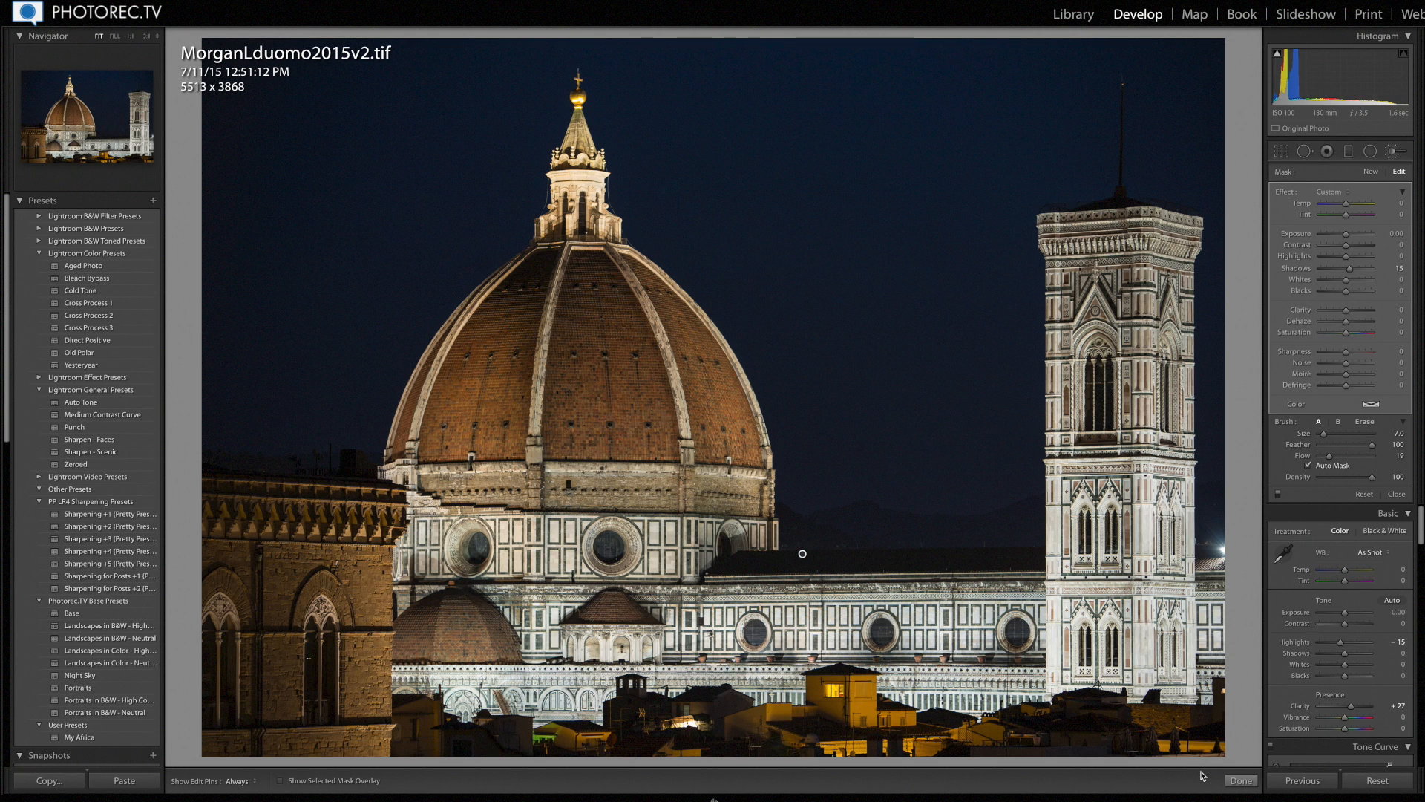
key(backslash)
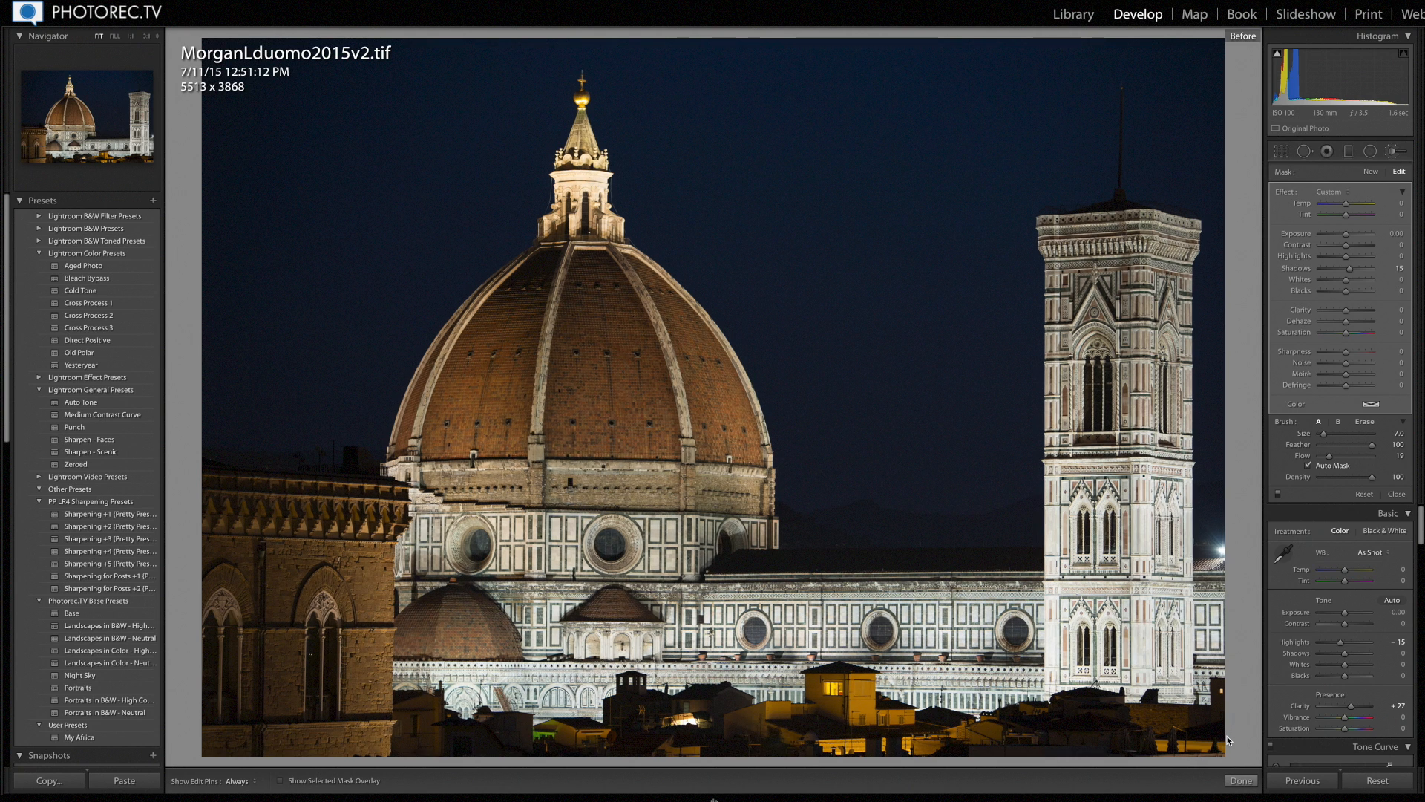
key(backslash)
key(backslash)
key(backslash)
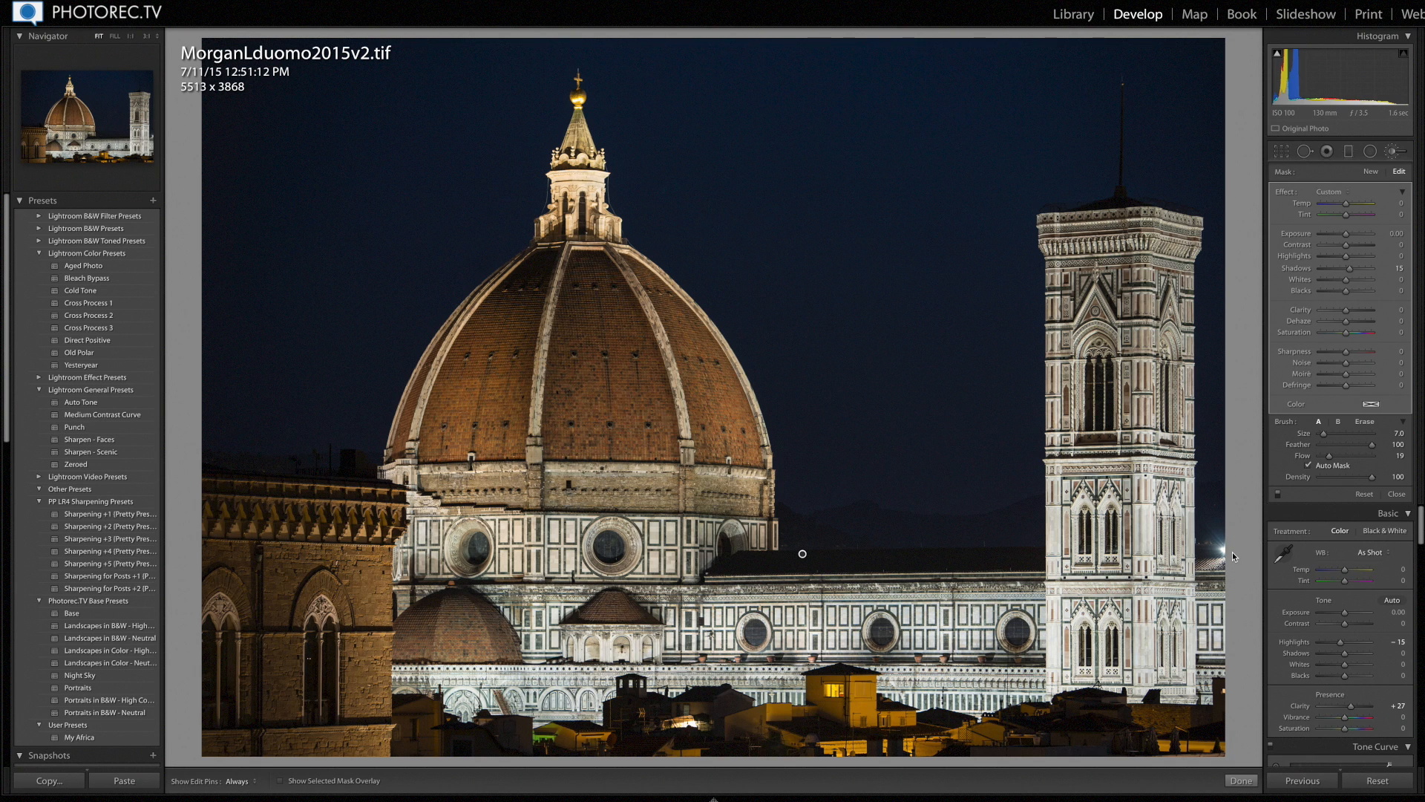
Step: Open the next photo, St Paul's from the Millennium bridge, and brush Clarity of 40 onto the cathedral dome
key(Right)
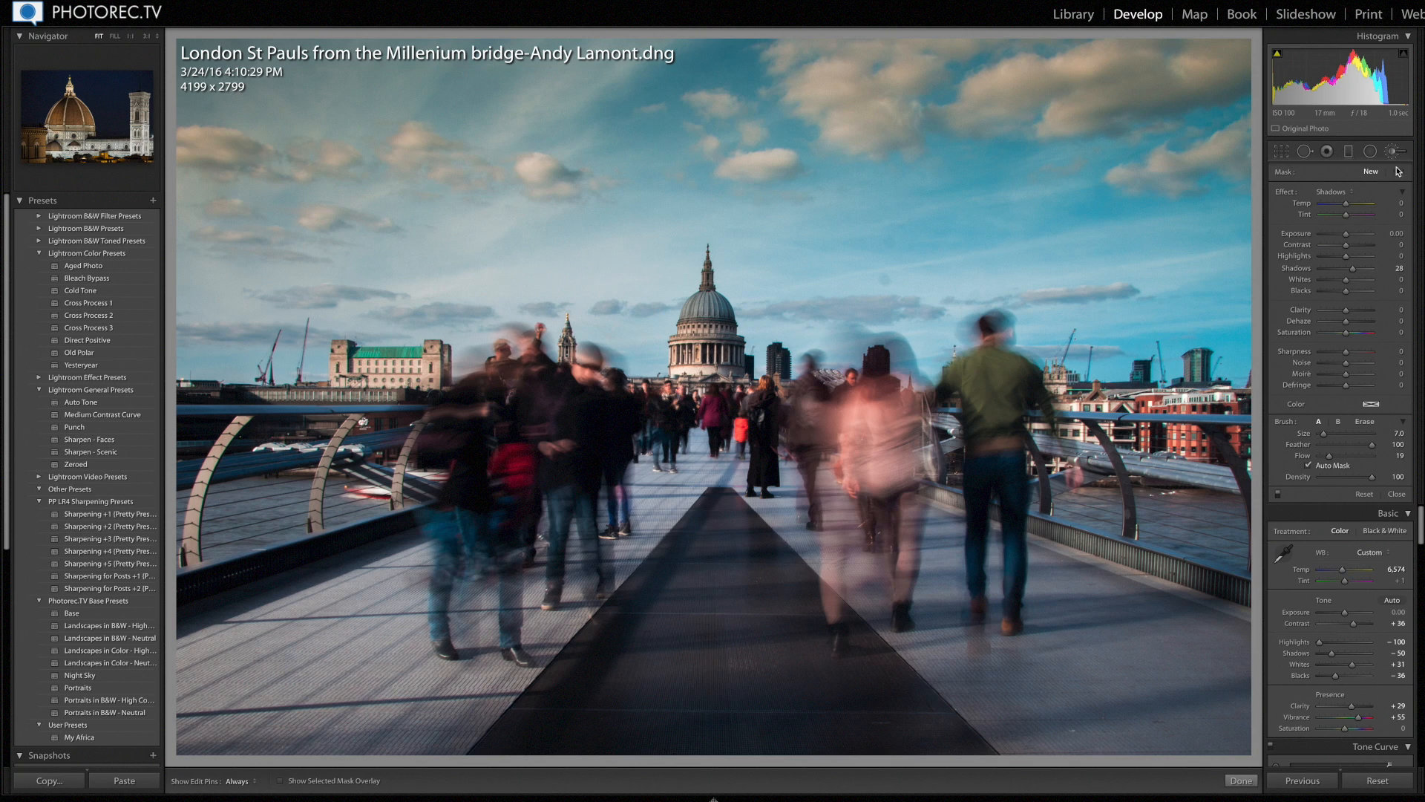
click(1348, 193)
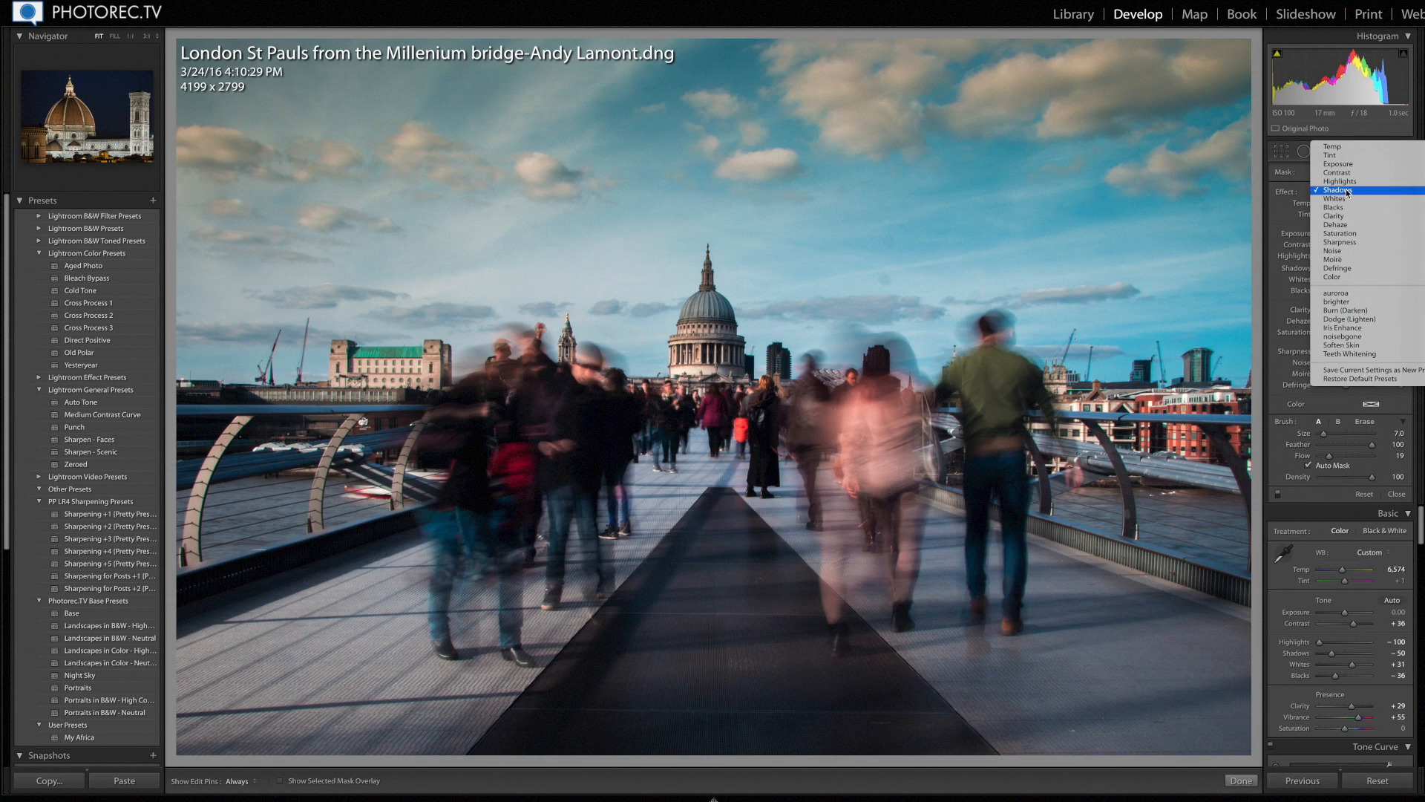
click(1348, 217)
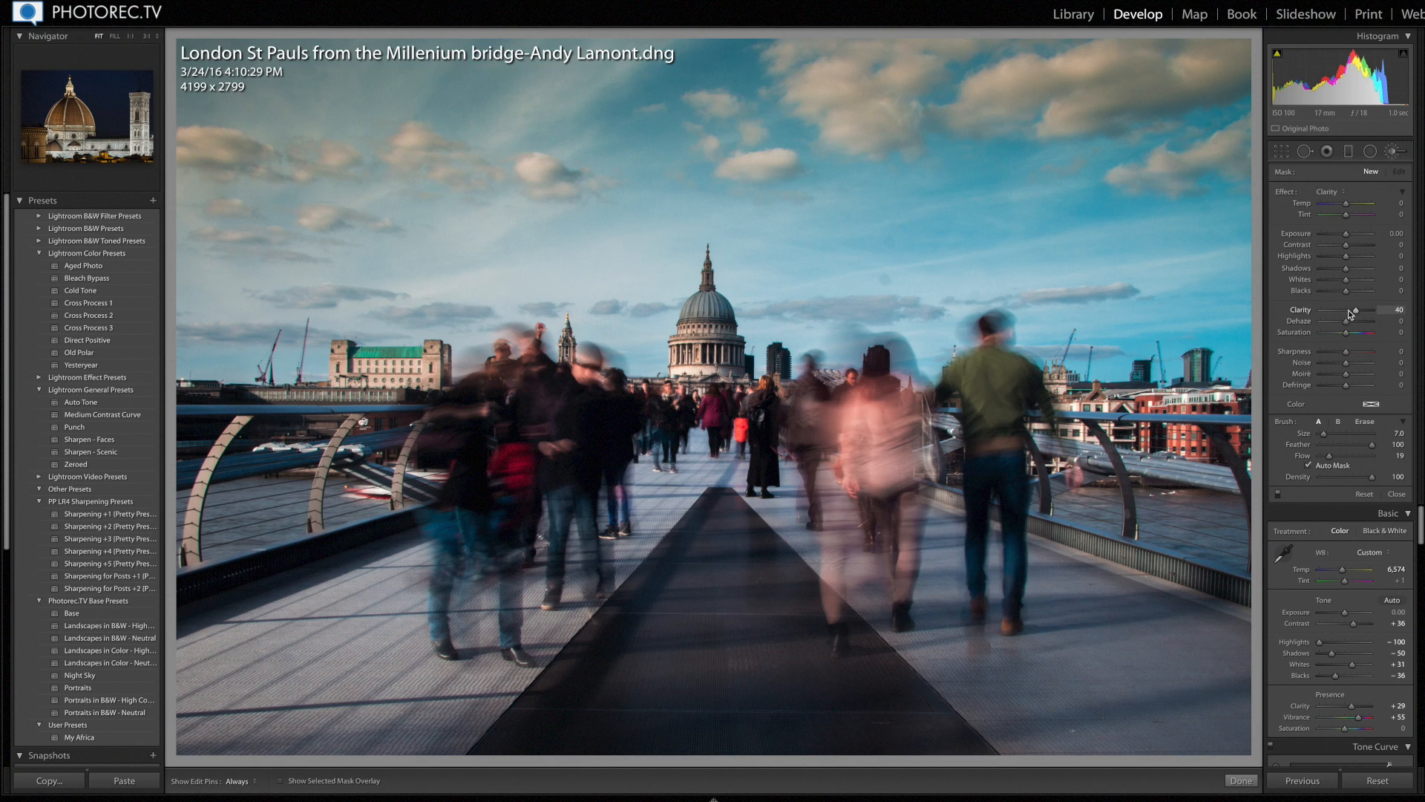
key(h)
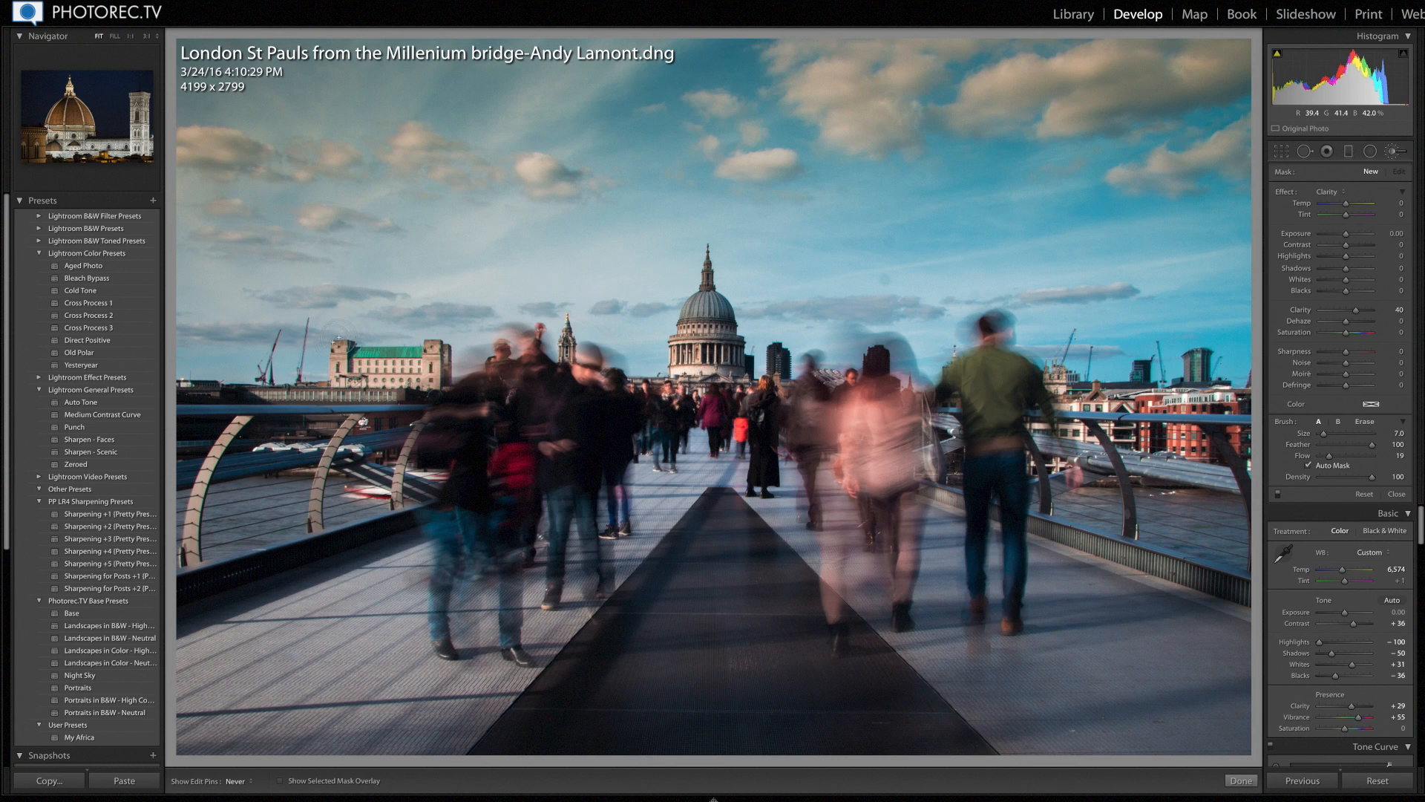
click(702, 313)
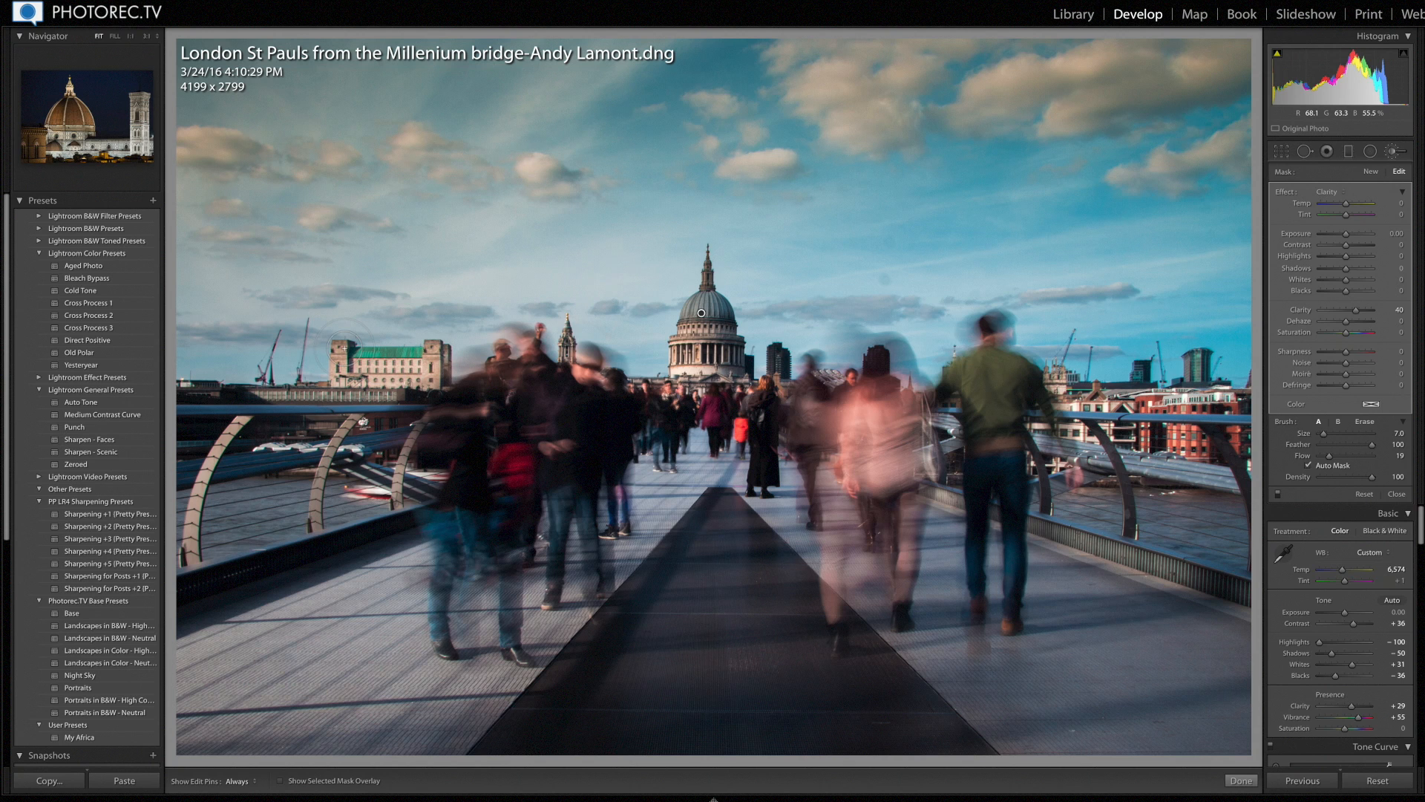
Step: Close the adjustment brush, enable Remove Chromatic Aberration on the bridge photo and compare it with the lens corrections off and on
key(z)
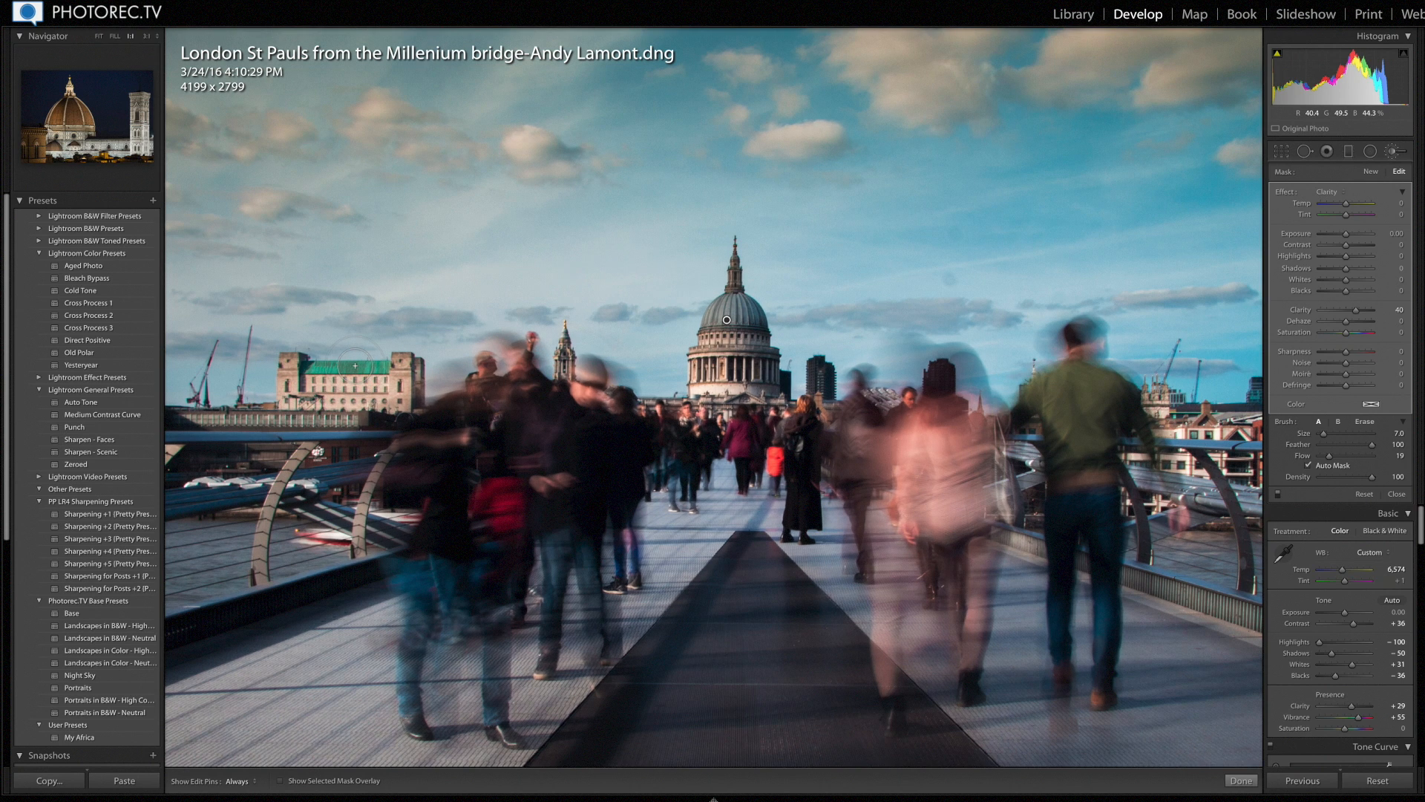
key(z)
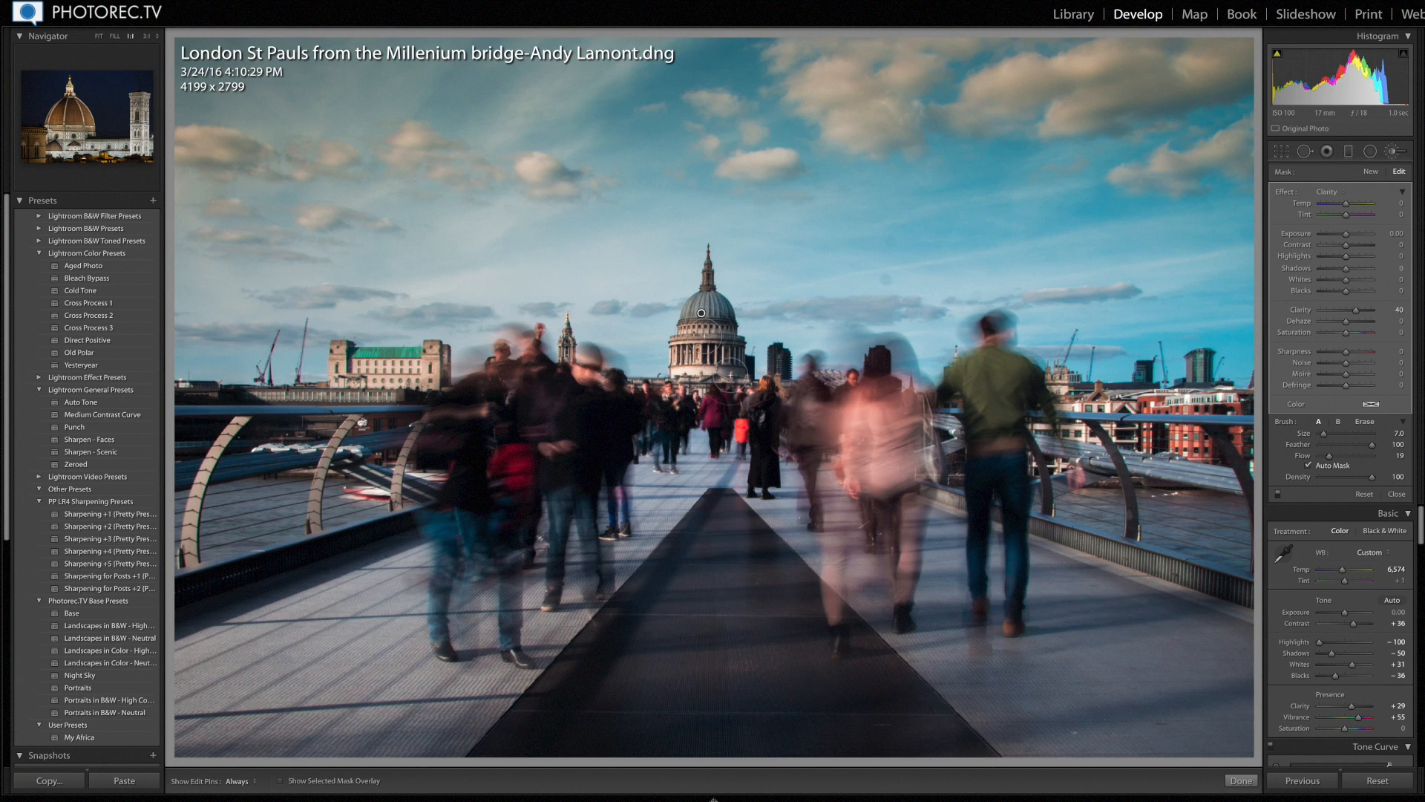
key(z)
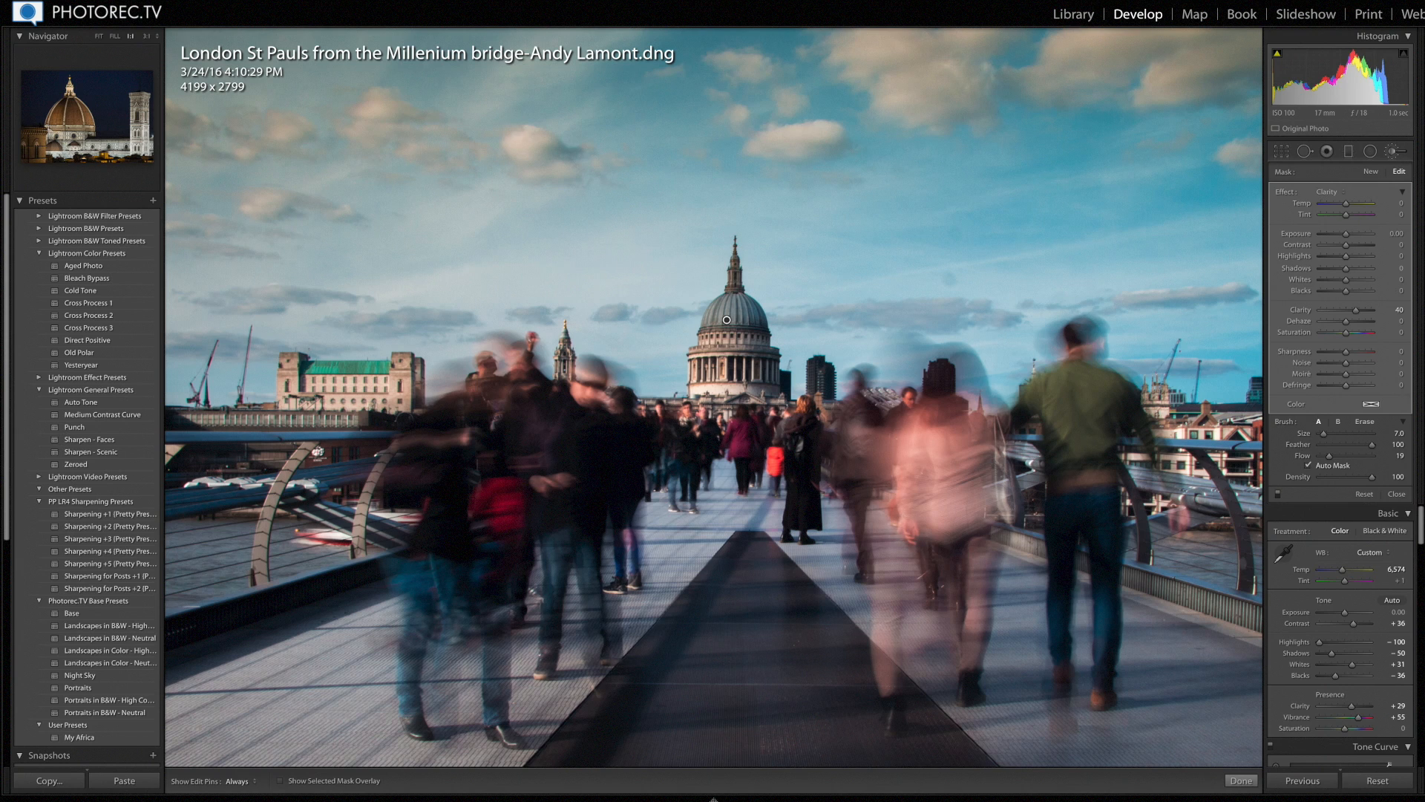
drag(1422, 520, 1418, 649)
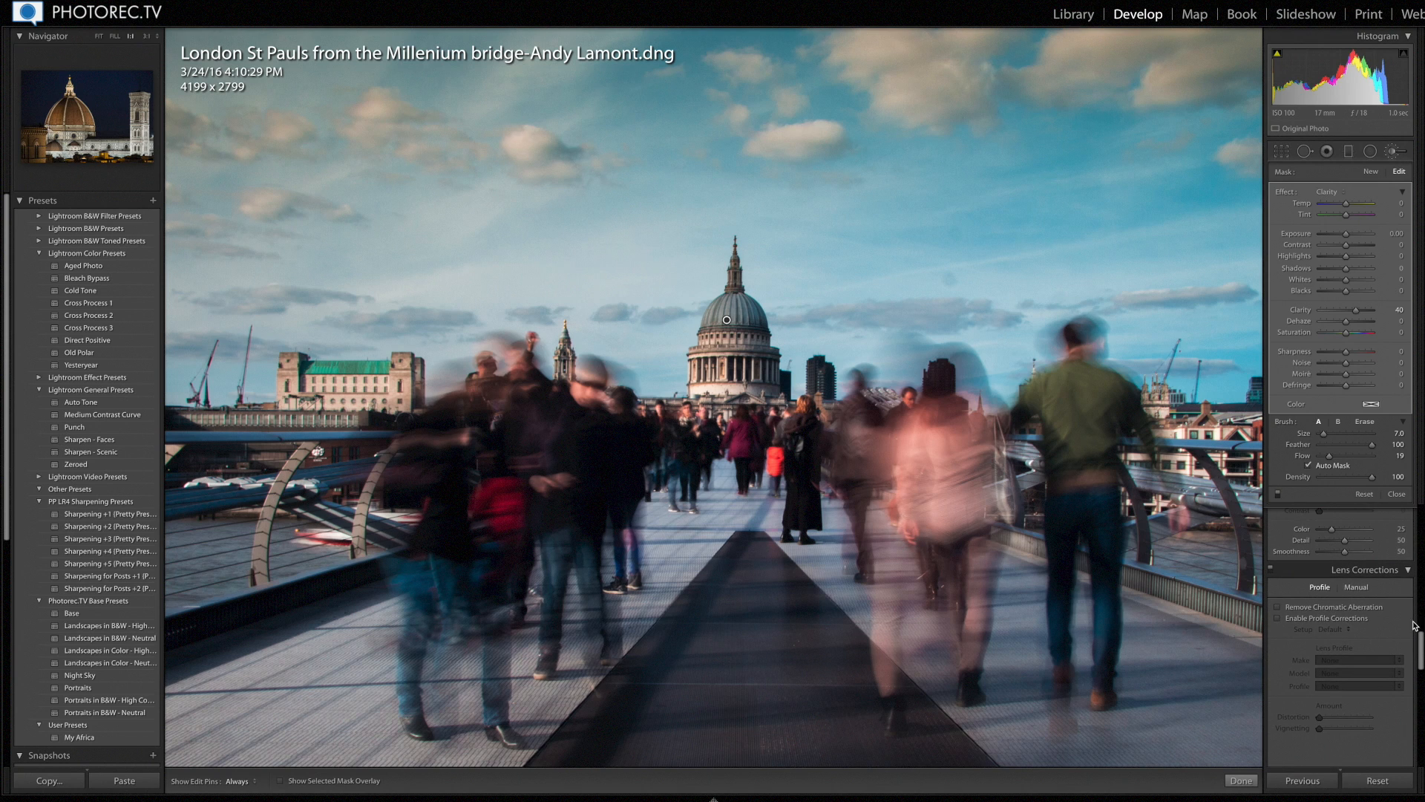
click(1395, 495)
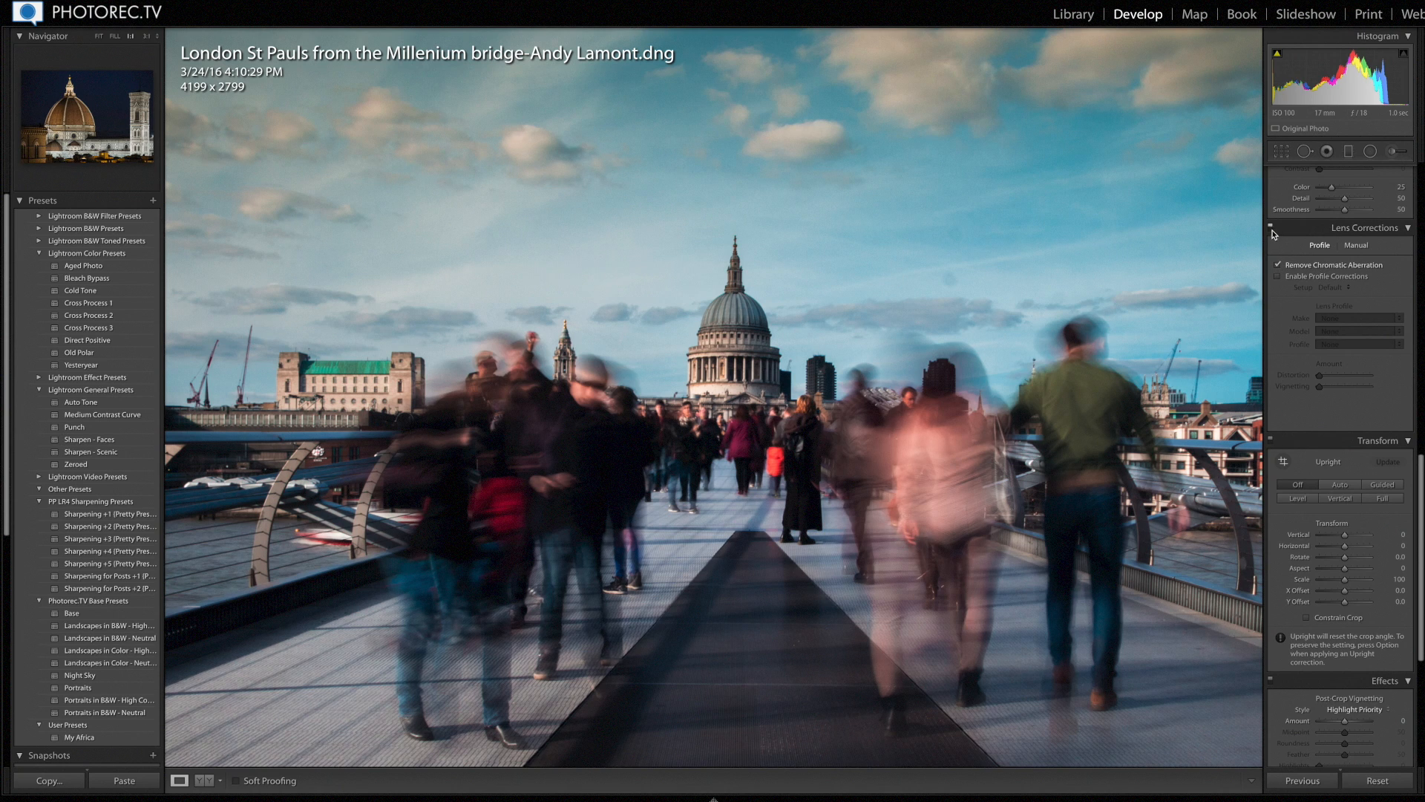
click(1272, 227)
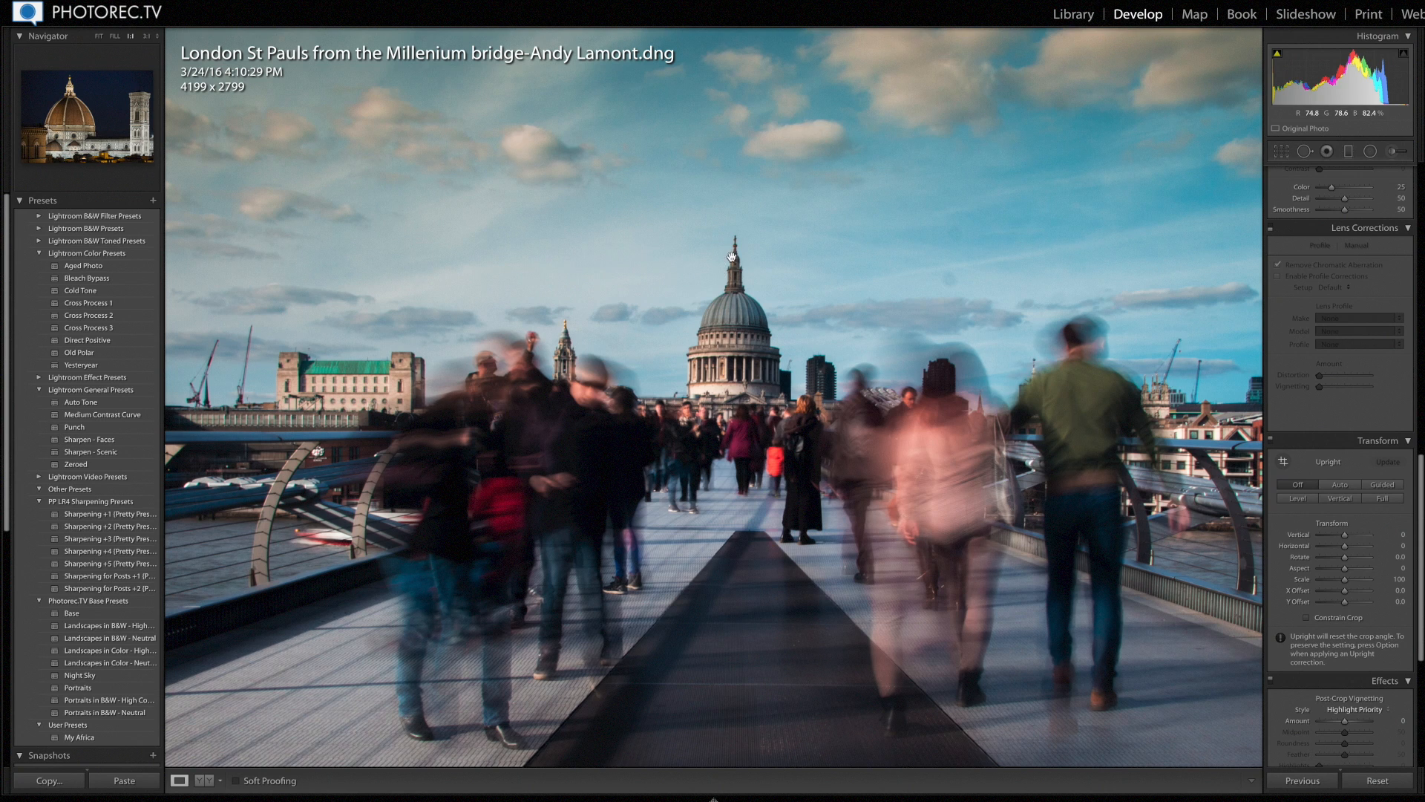
click(1271, 229)
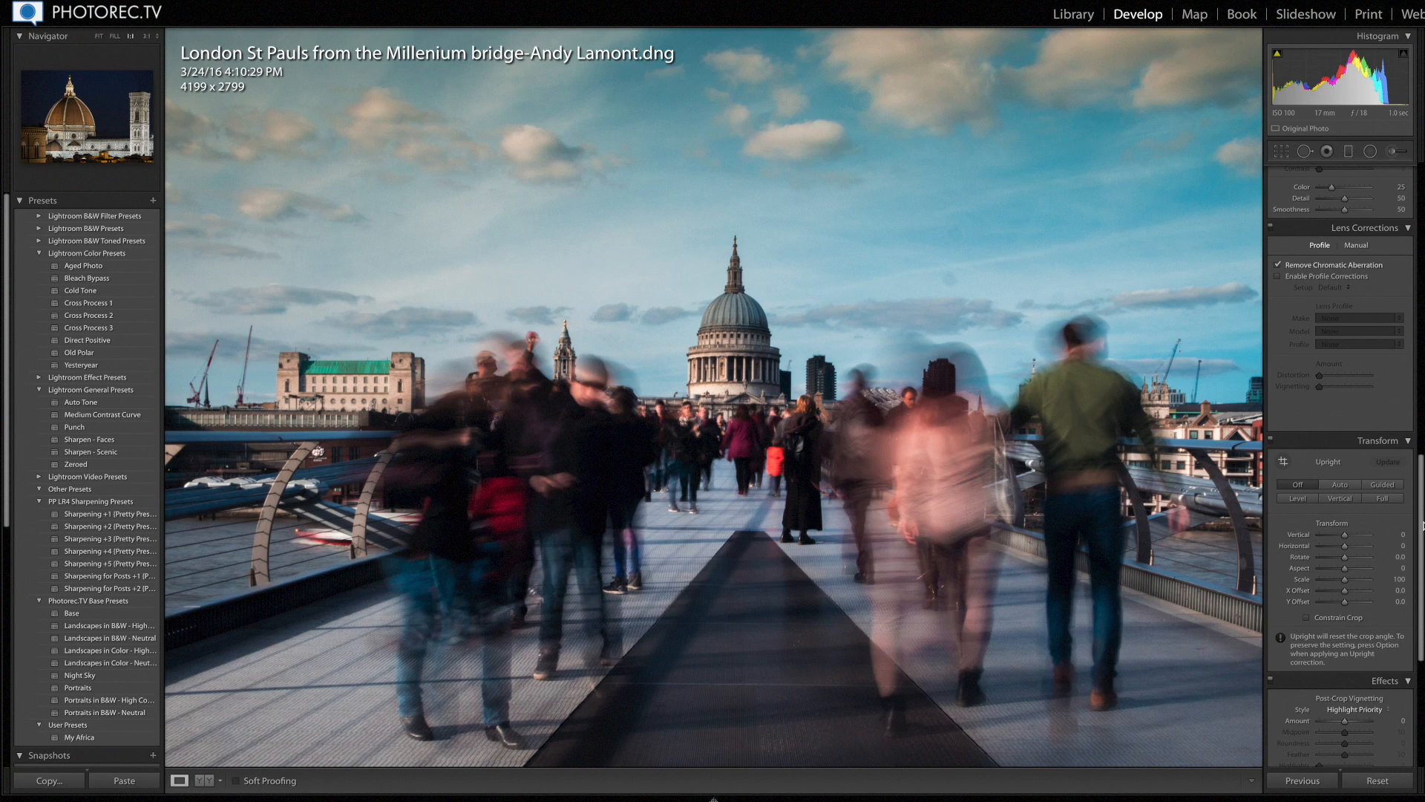
Step: Adjust the bridge photo's Temp to 6,324, Tint to −2, Exposure to +0.30 and Whites to +46
drag(1422, 525, 1421, 234)
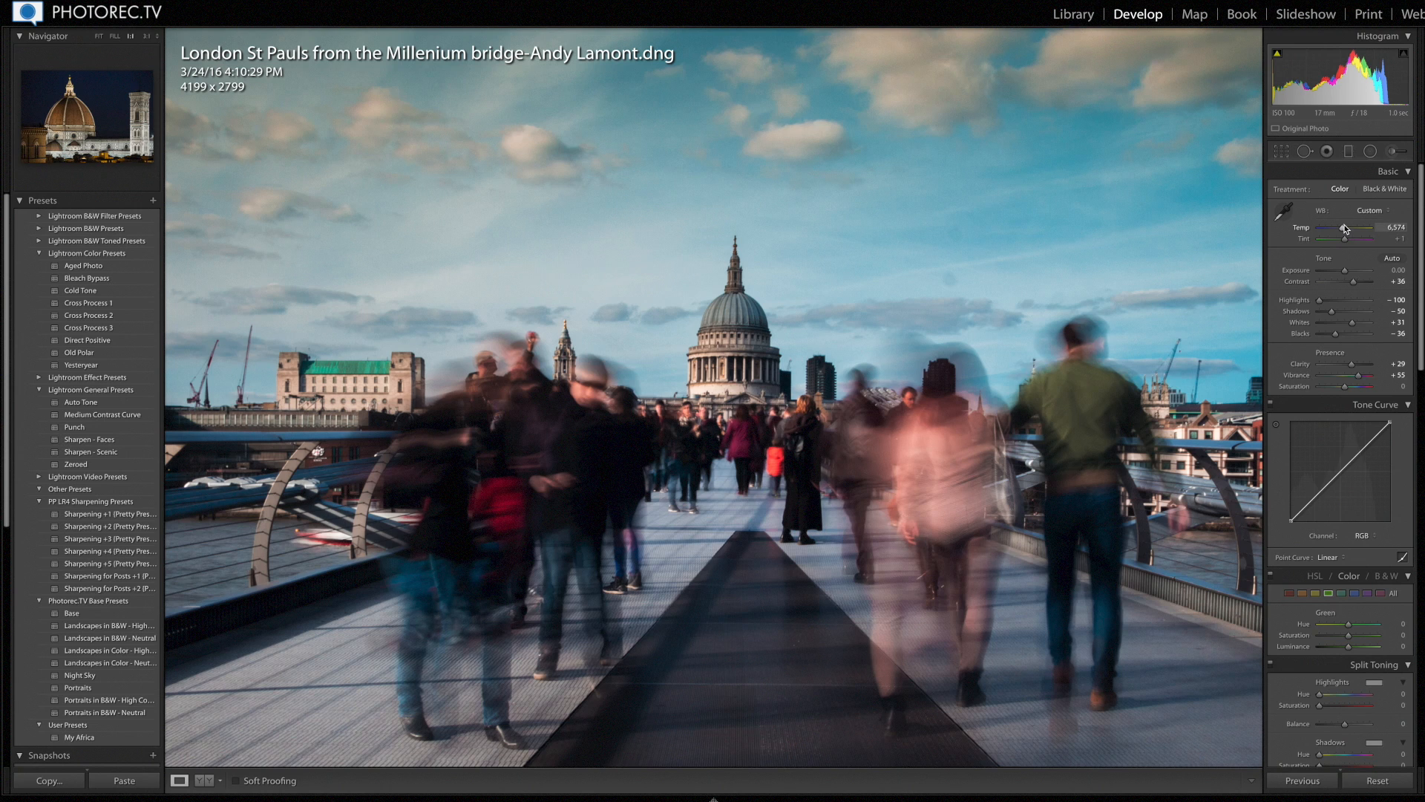
drag(1344, 229, 1343, 228)
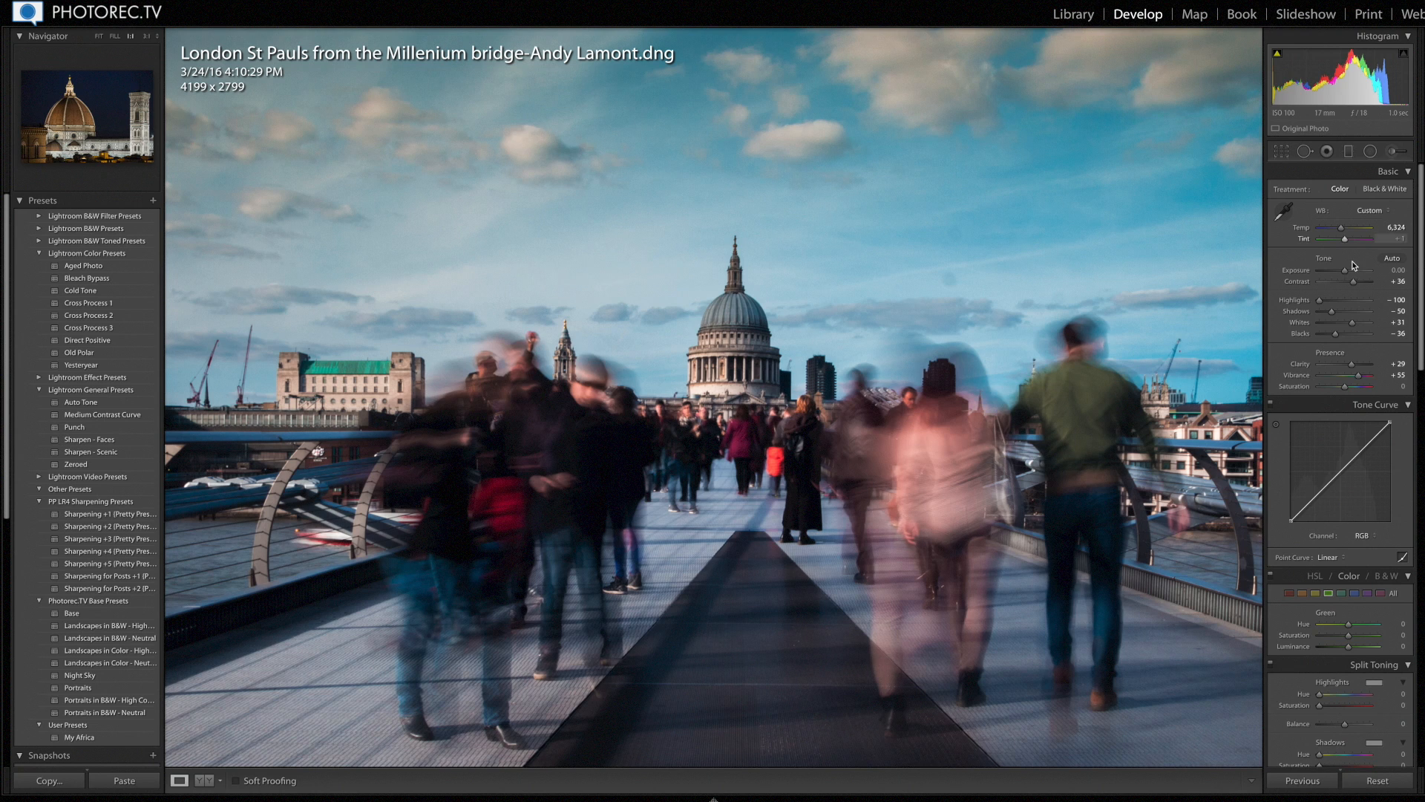
drag(1344, 271, 1354, 272)
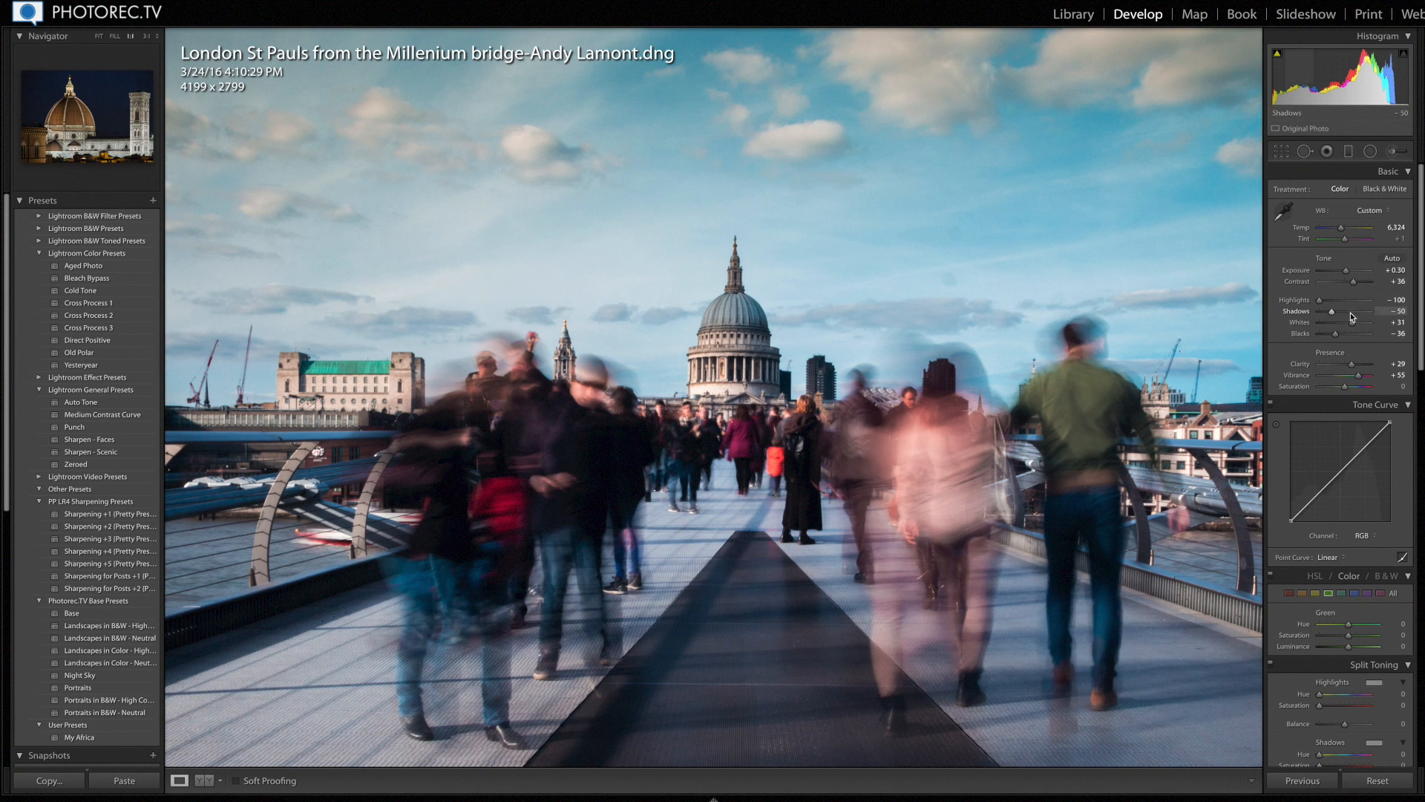
drag(1351, 322, 1355, 326)
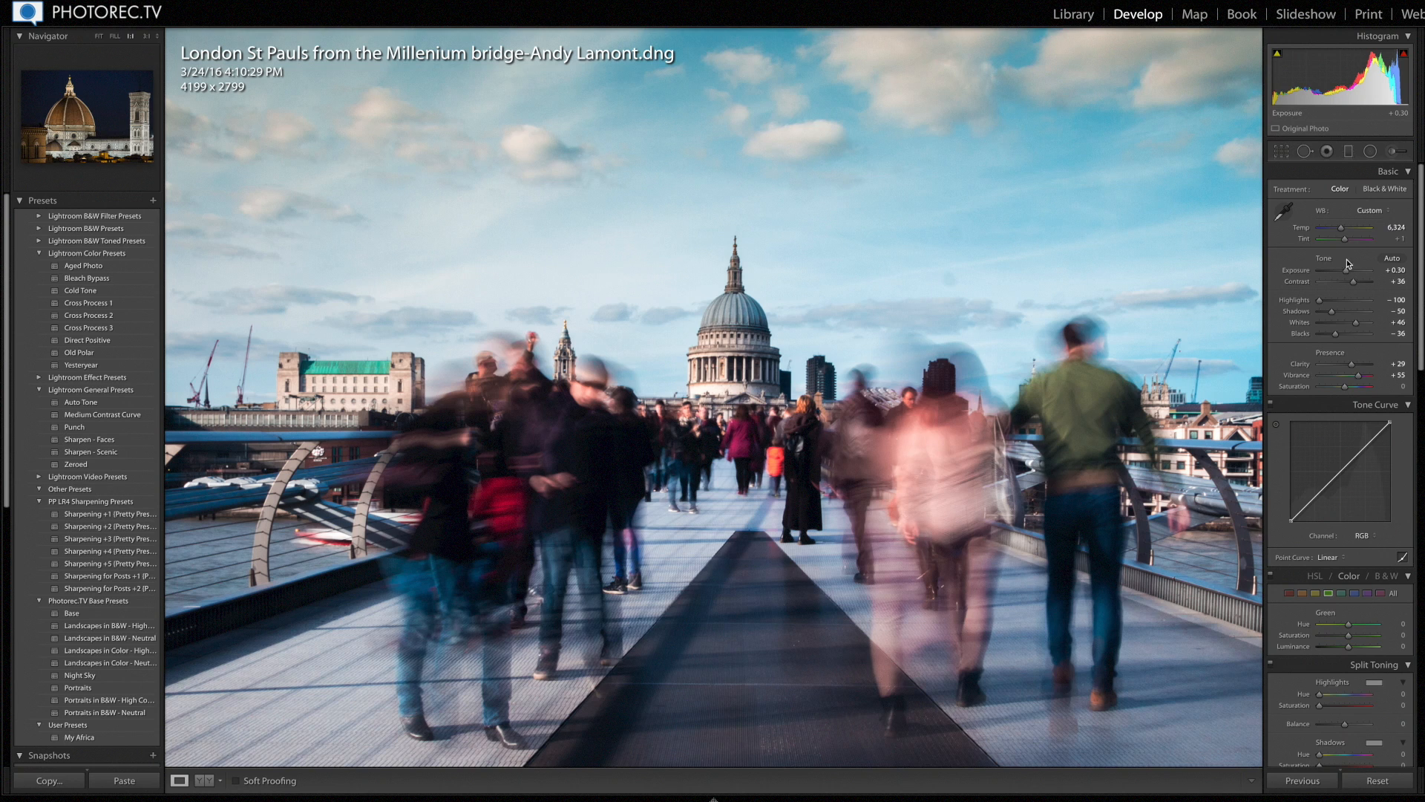
drag(1349, 239, 1348, 239)
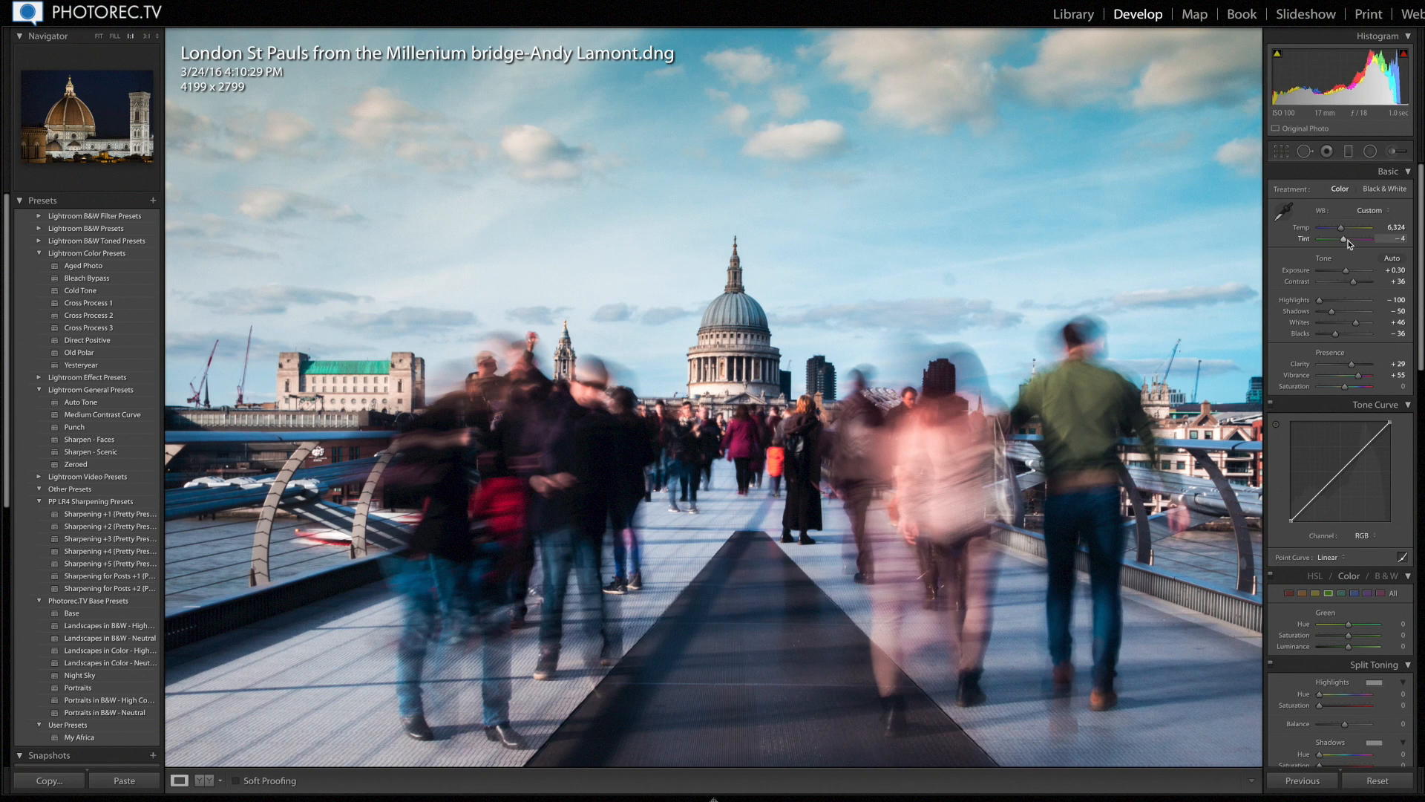
click(1401, 238)
Step: Select the brush adjustment on the cathedral dome, set its Saturation to −12 and toggle the edit pin's visibility
click(1395, 150)
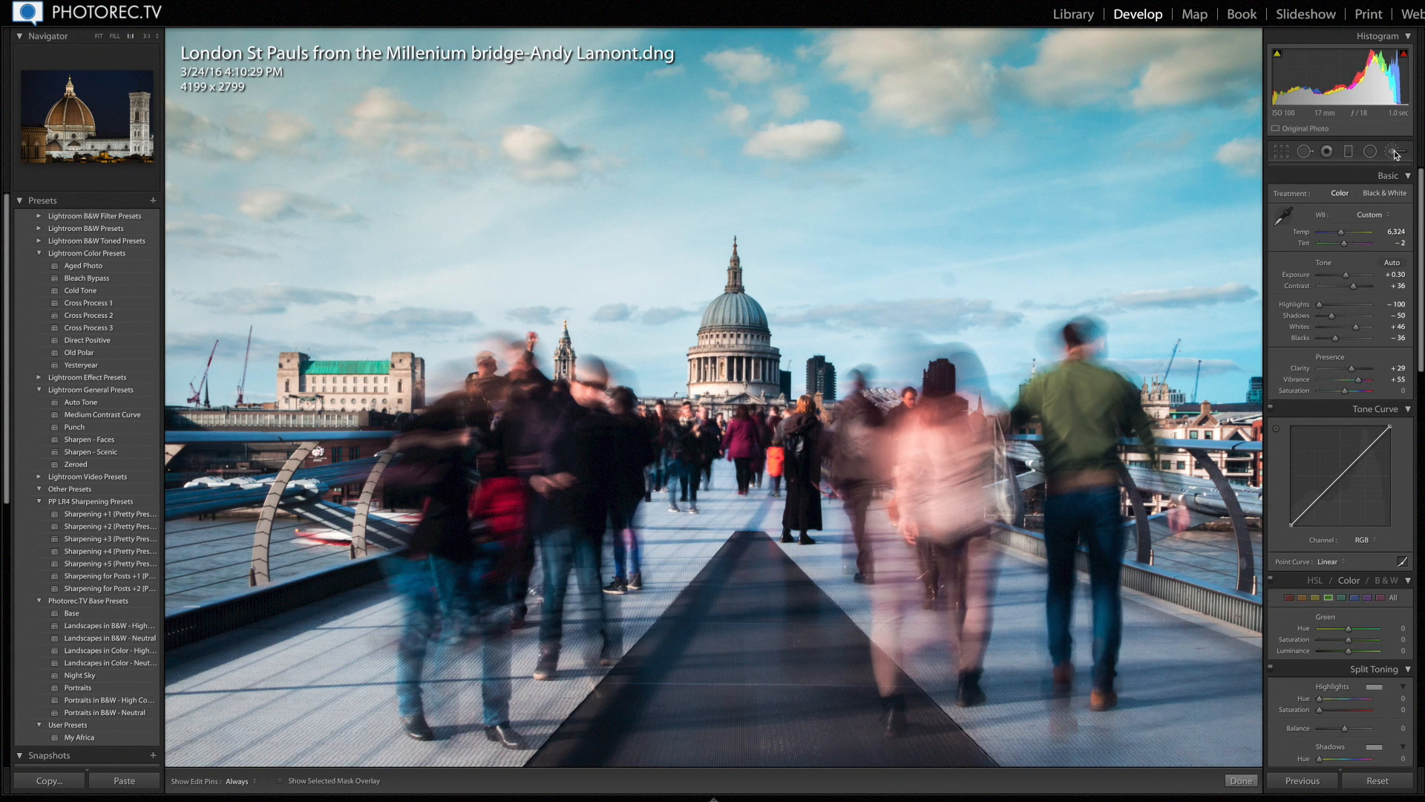
click(726, 320)
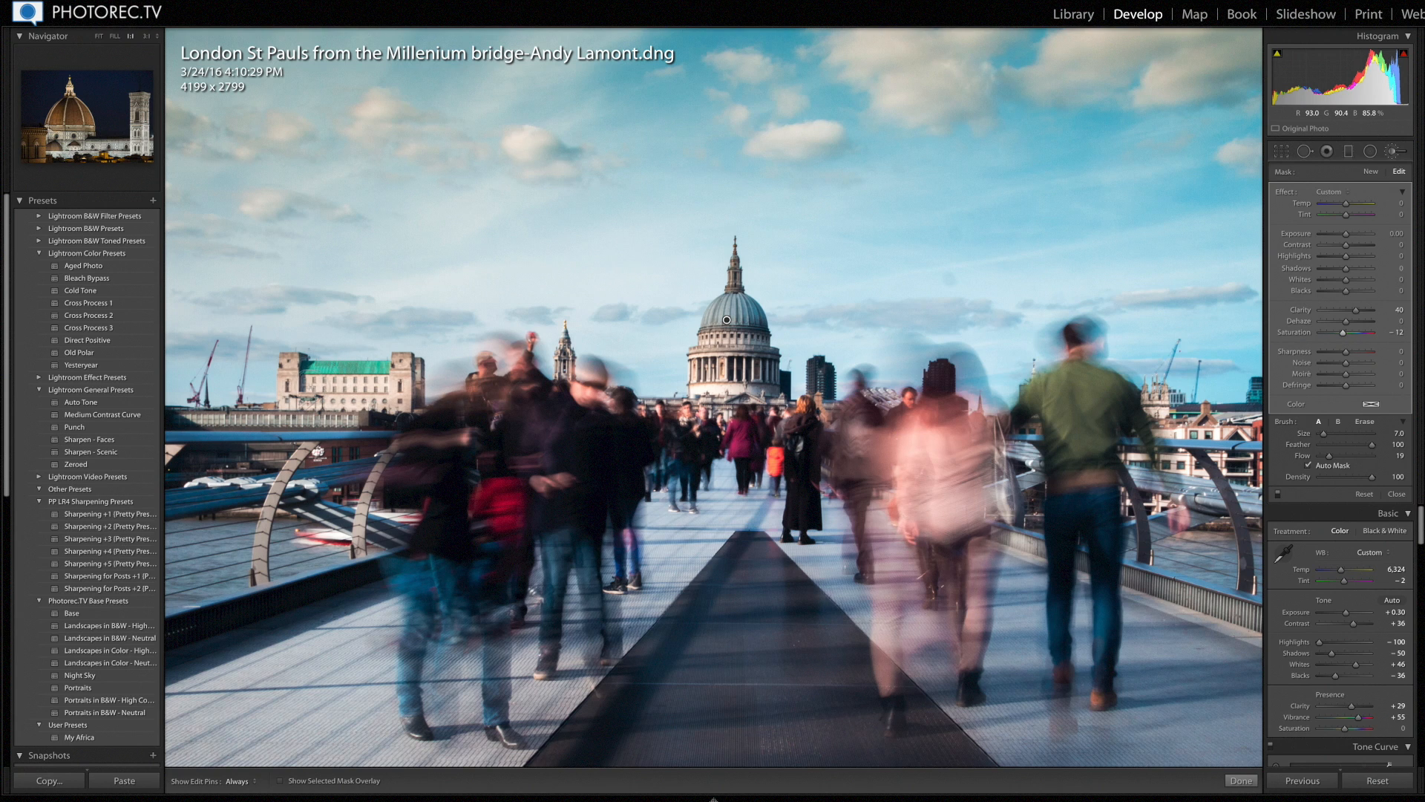
key(h)
key(h)
key(h)
key(h)
Step: Open the golf course path photo from the filmstrip and close its adjustment brush
mouse_move(135, 798)
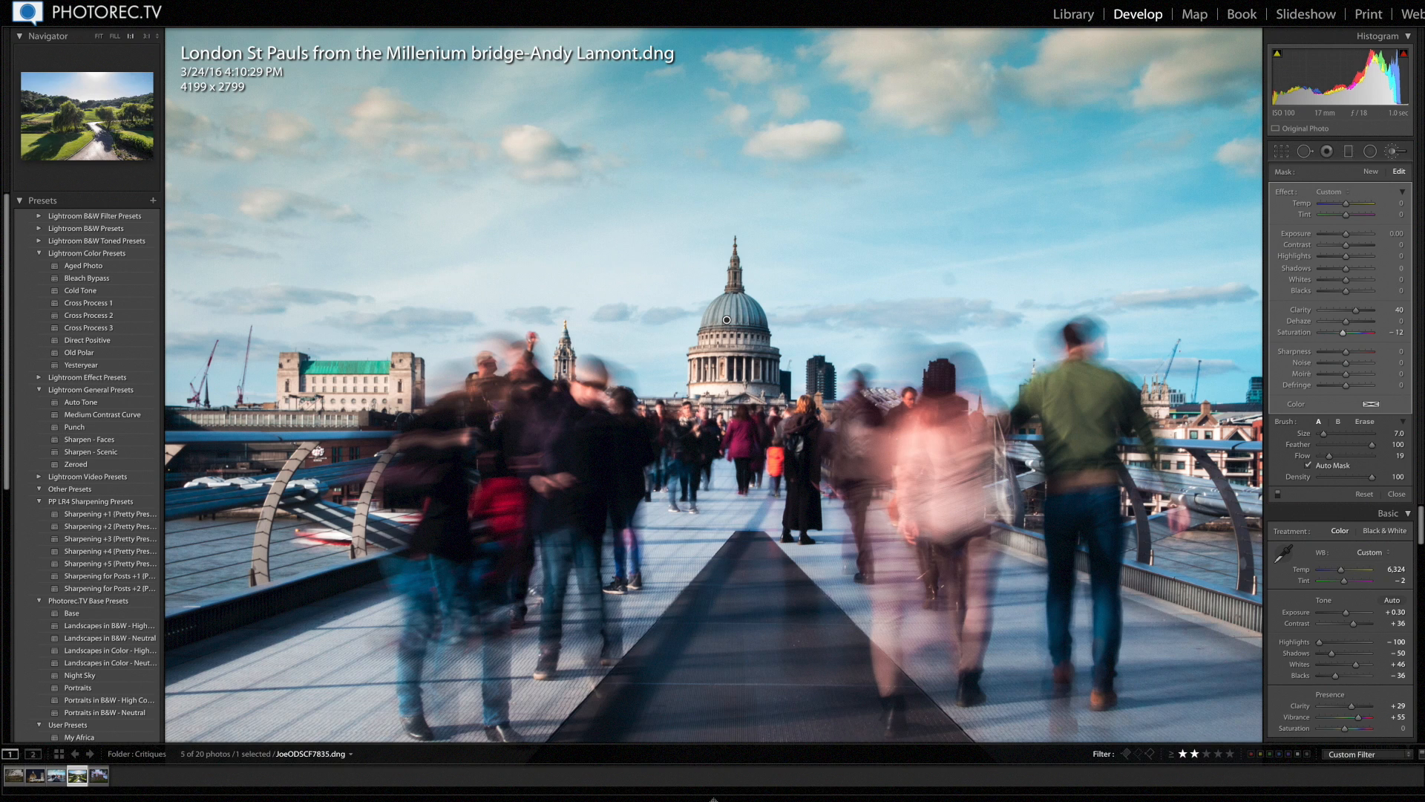
click(77, 775)
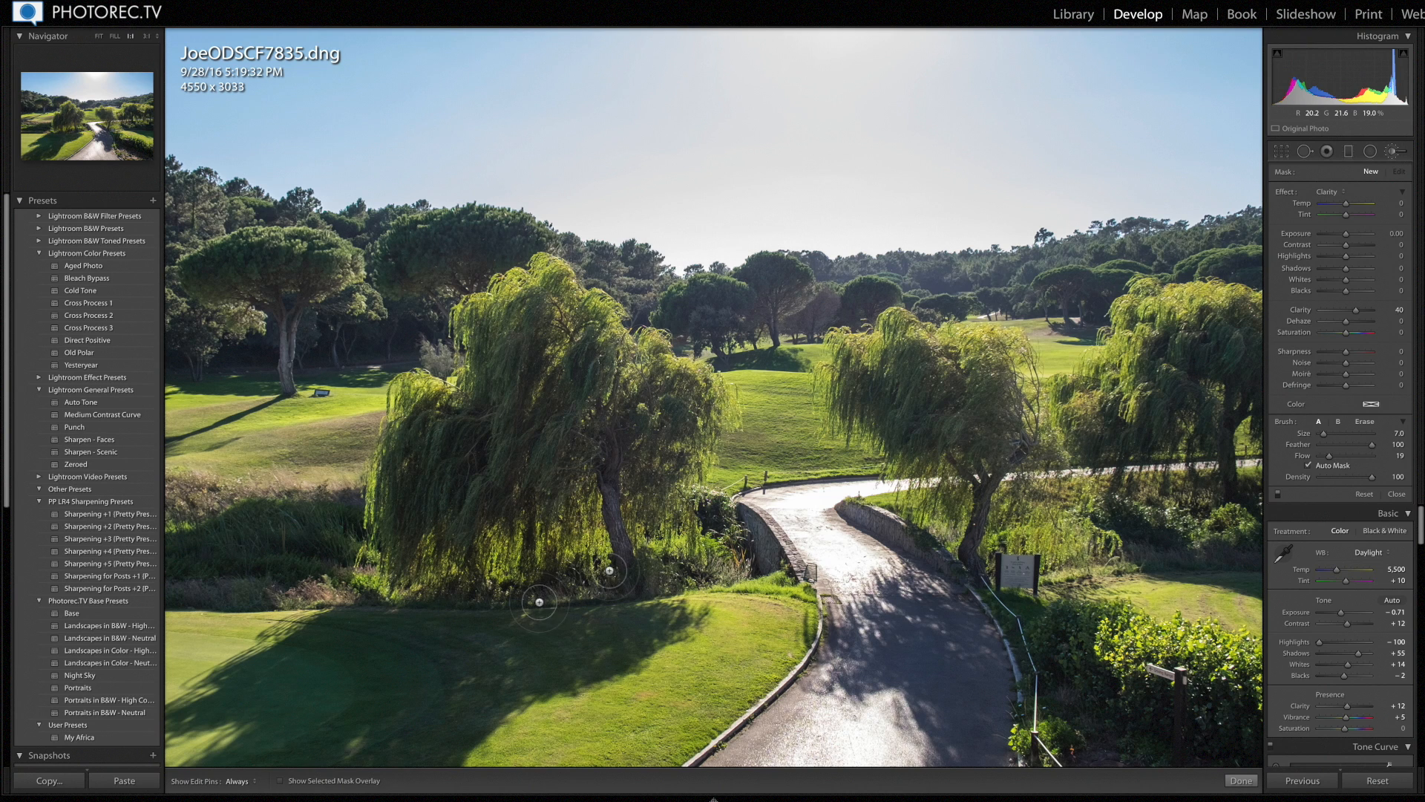
click(1395, 495)
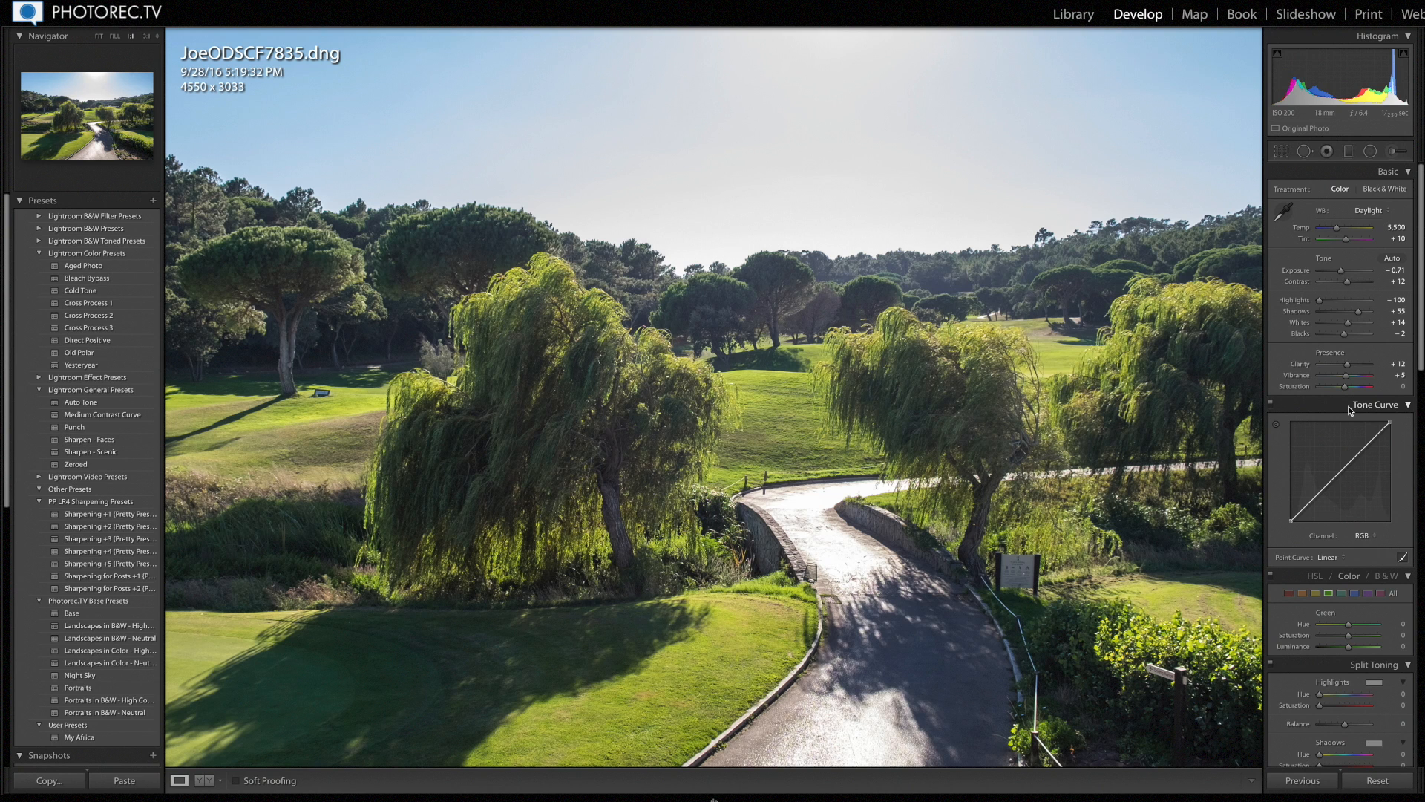
Step: Crop the golf course photo to a 16 x 9 aspect ratio, fine-tune the framing, apply it and fit the whole image in view
click(1281, 152)
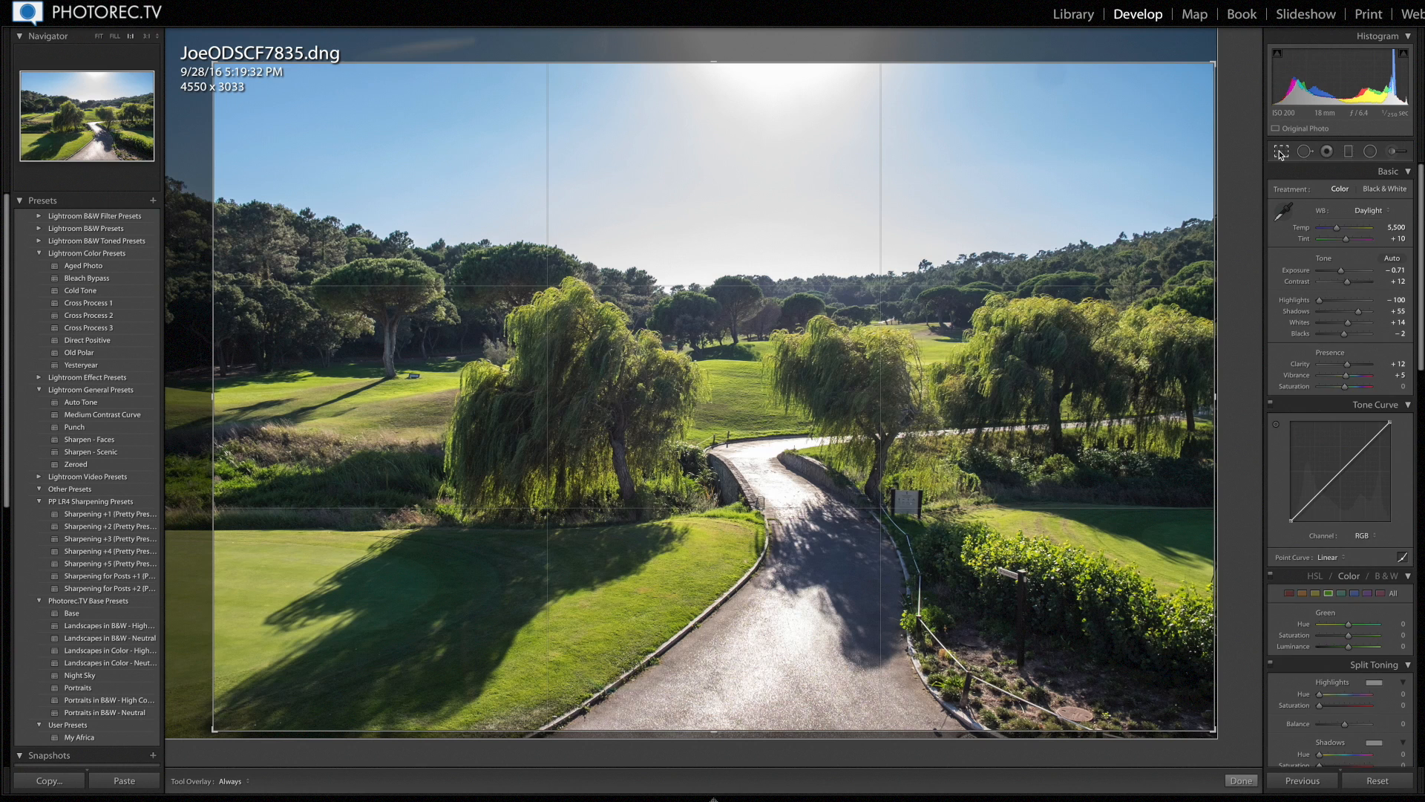
click(1364, 193)
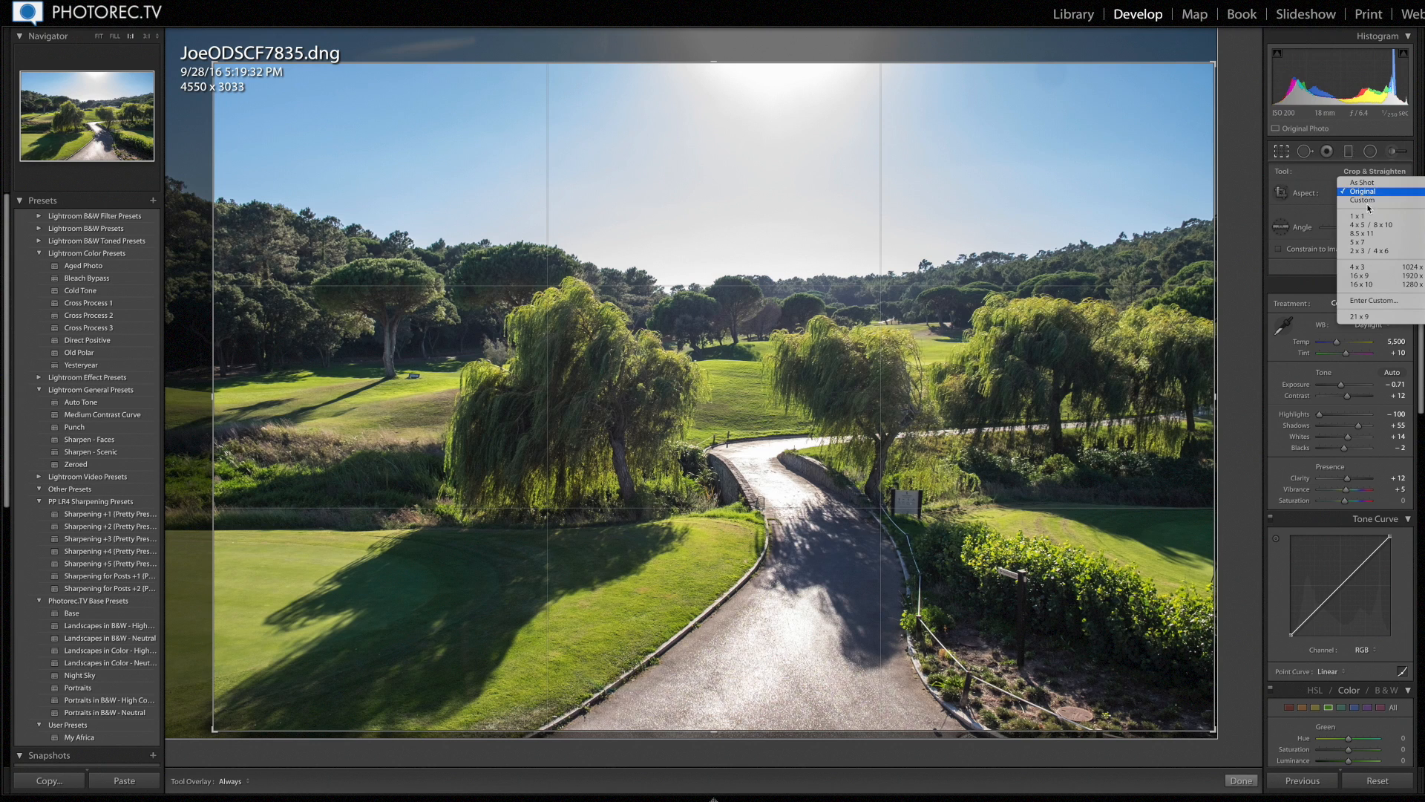
click(1364, 276)
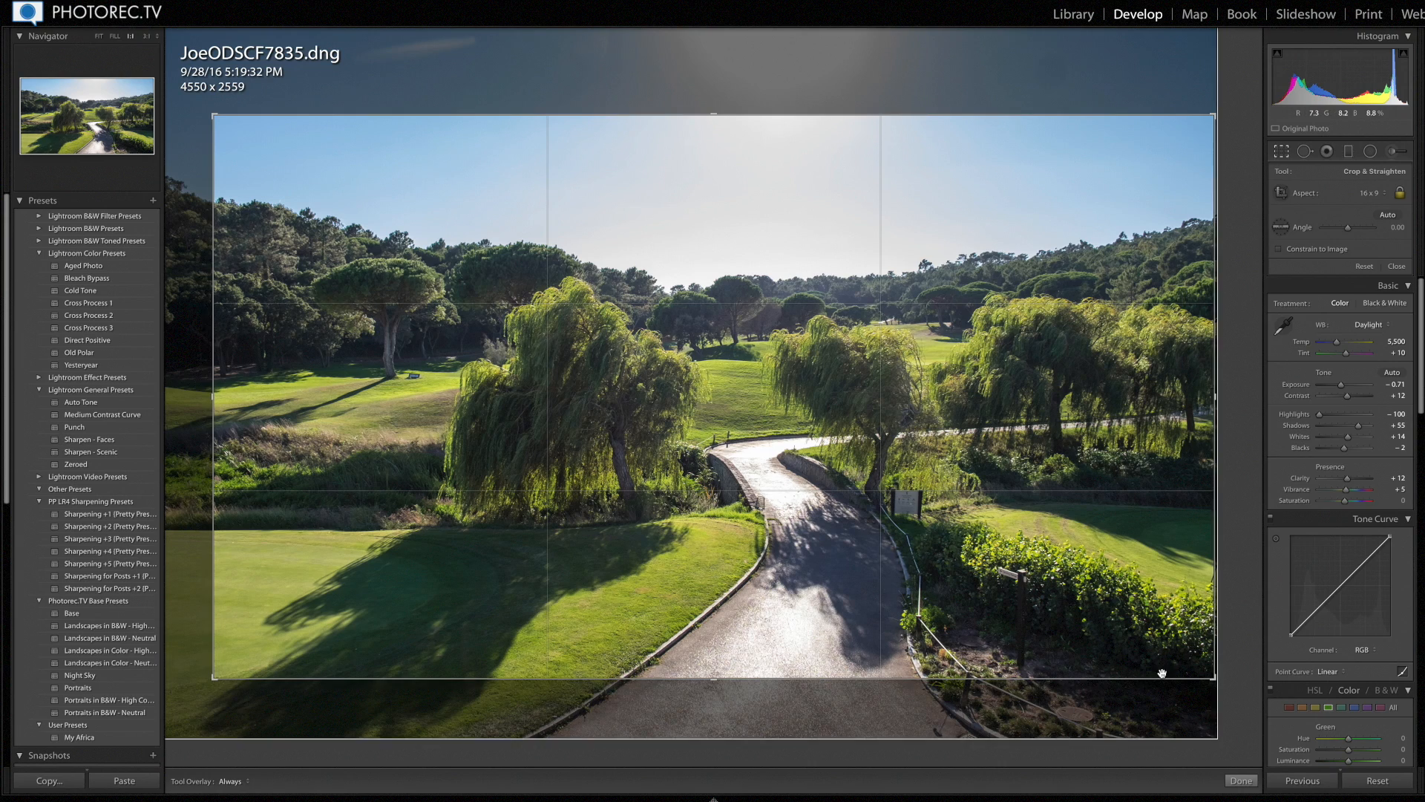
mouse_move(784, 578)
mouse_down()
mouse_move(804, 578)
mouse_move(784, 577)
mouse_up()
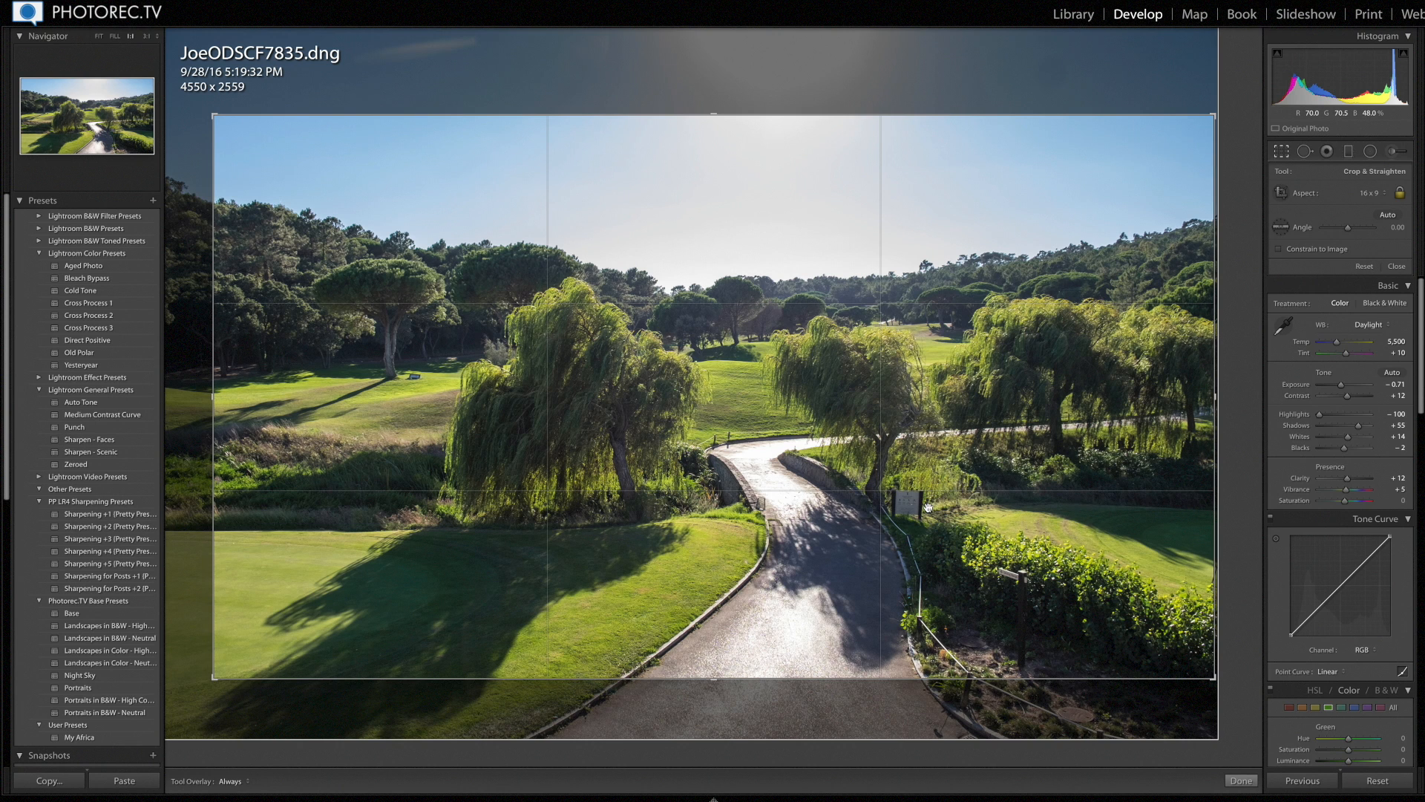
drag(928, 508, 921, 505)
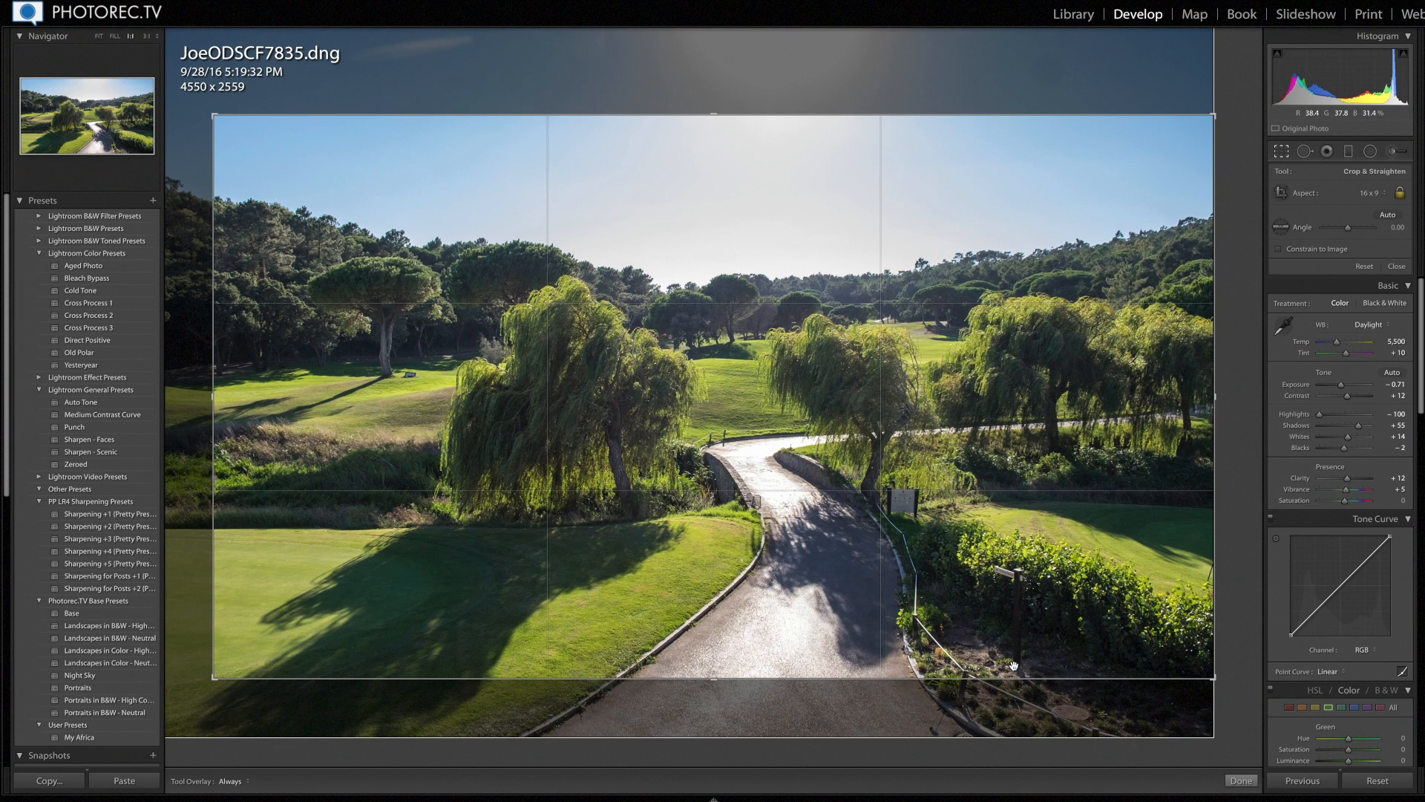
drag(839, 517, 838, 525)
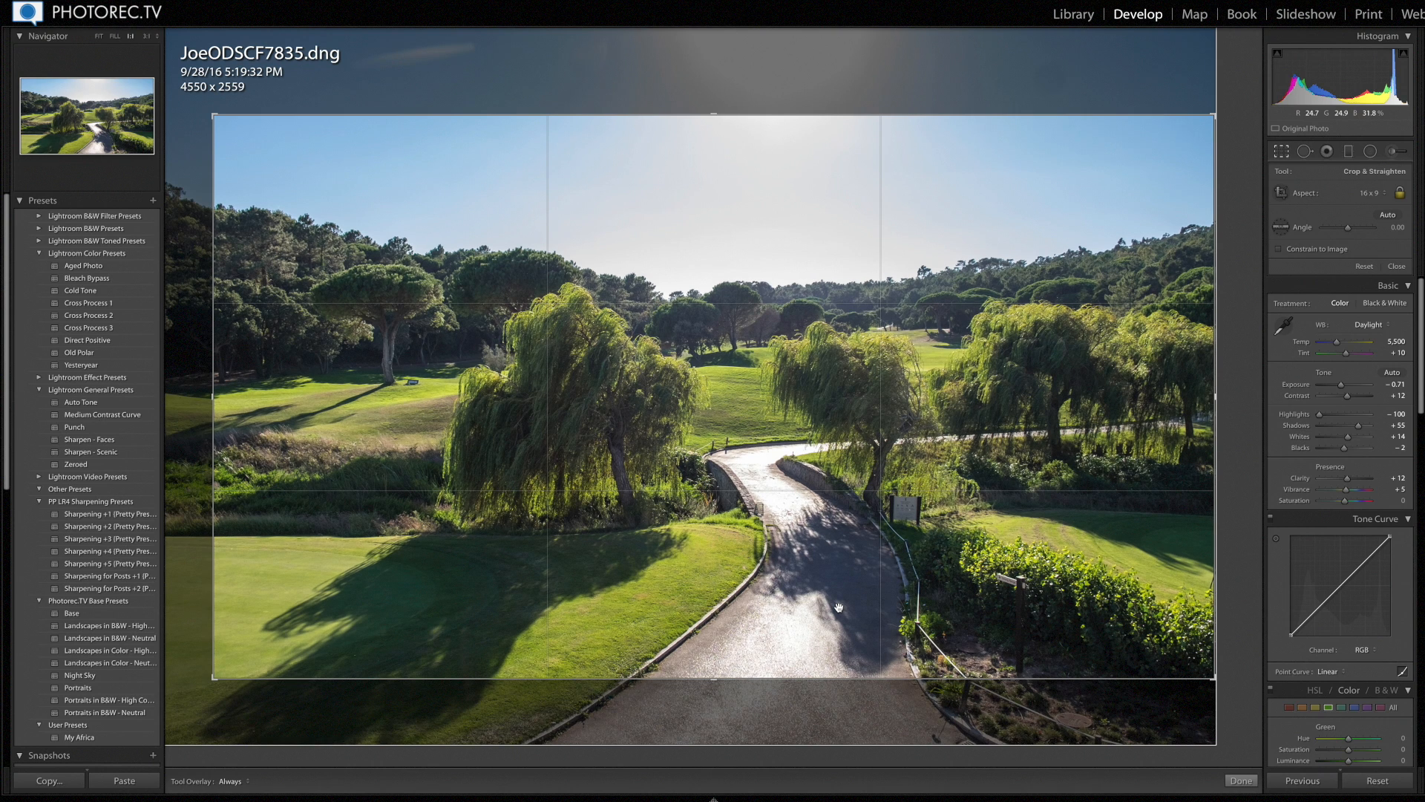
key(Return)
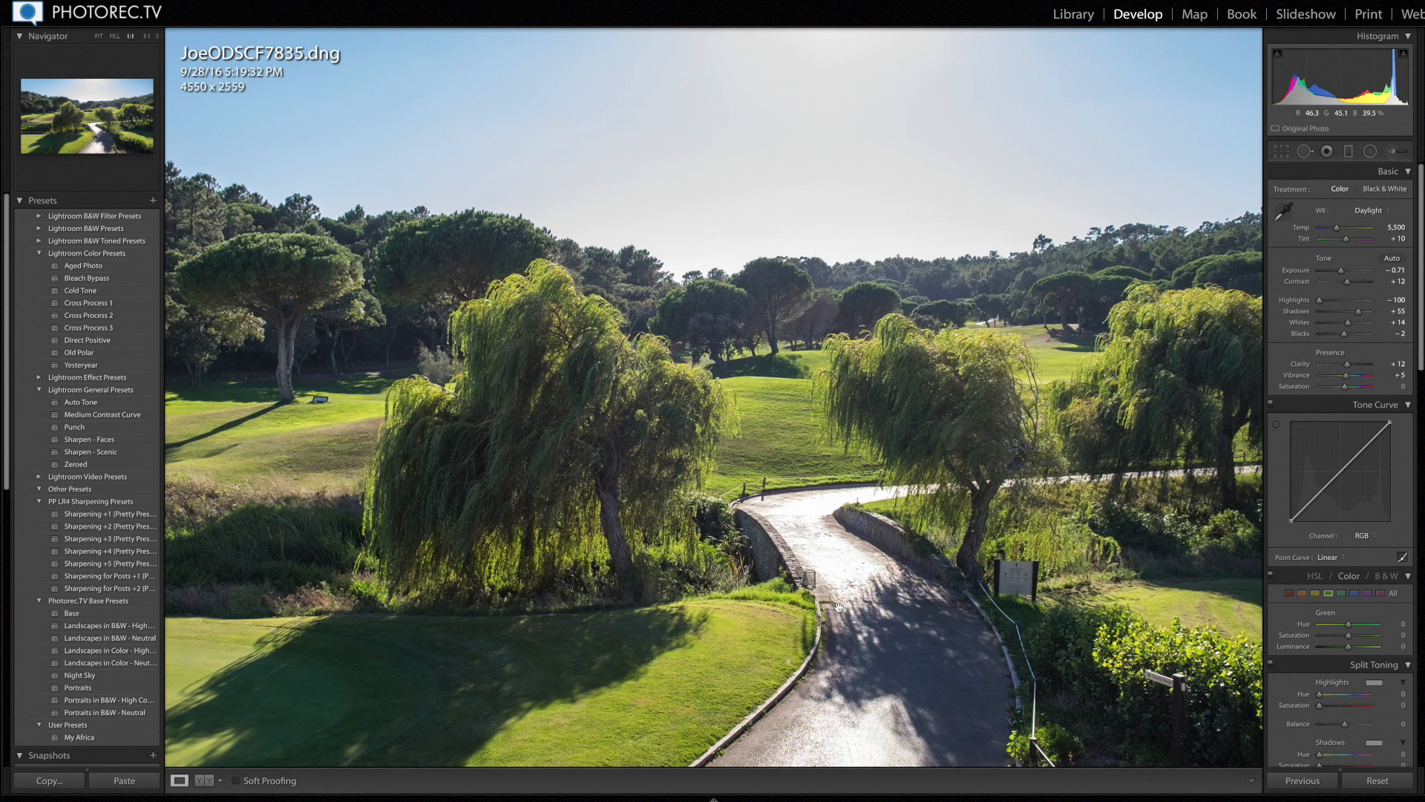
click(877, 533)
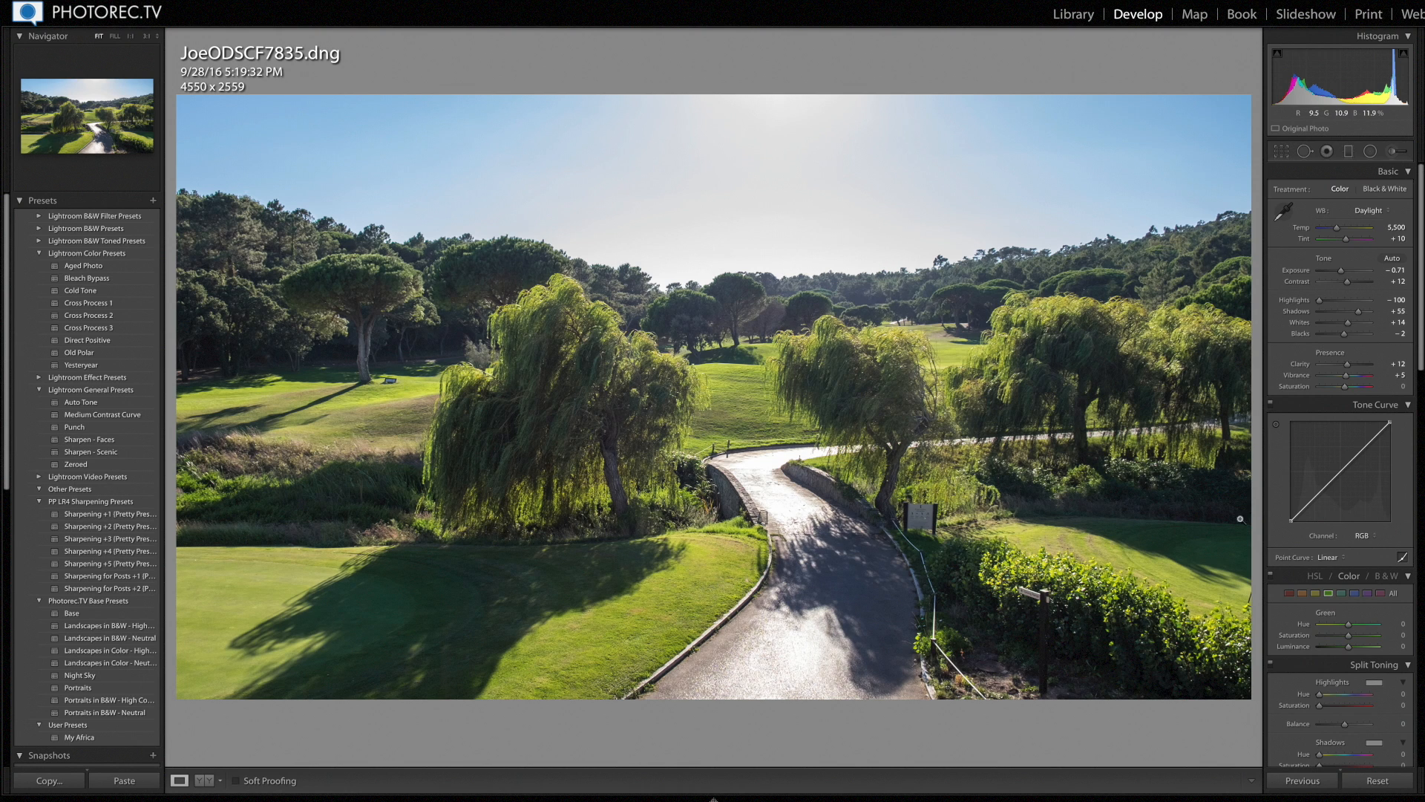
Step: Set Green Hue to +12, Saturation to +13 and Luminance to +4, set Aqua Saturation to +6 and slightly reduce Blue Saturation
scroll(1363, 595, down, 2)
scroll(1348, 610, down, 2)
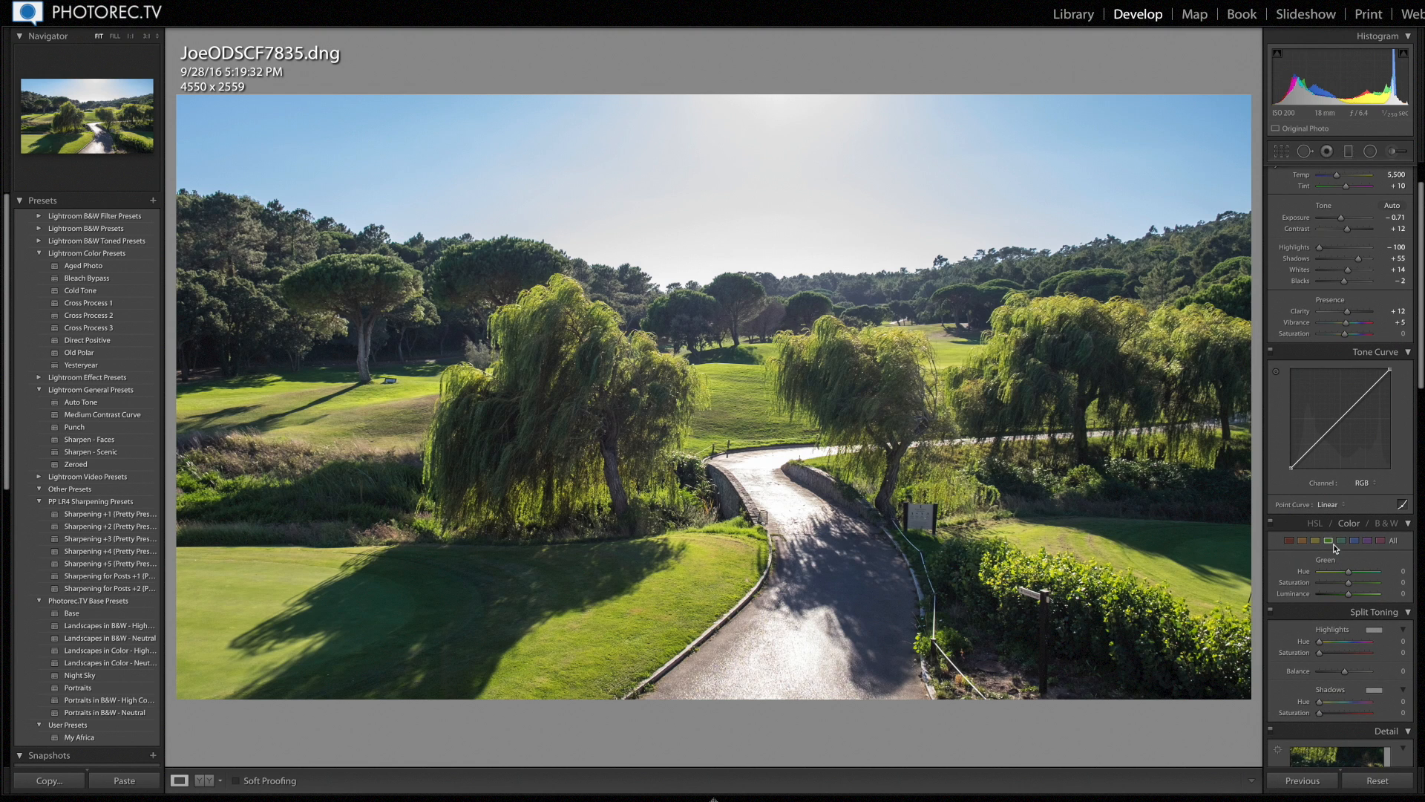
click(1395, 541)
scroll(1382, 564, down, 5)
scroll(1382, 564, down, 3)
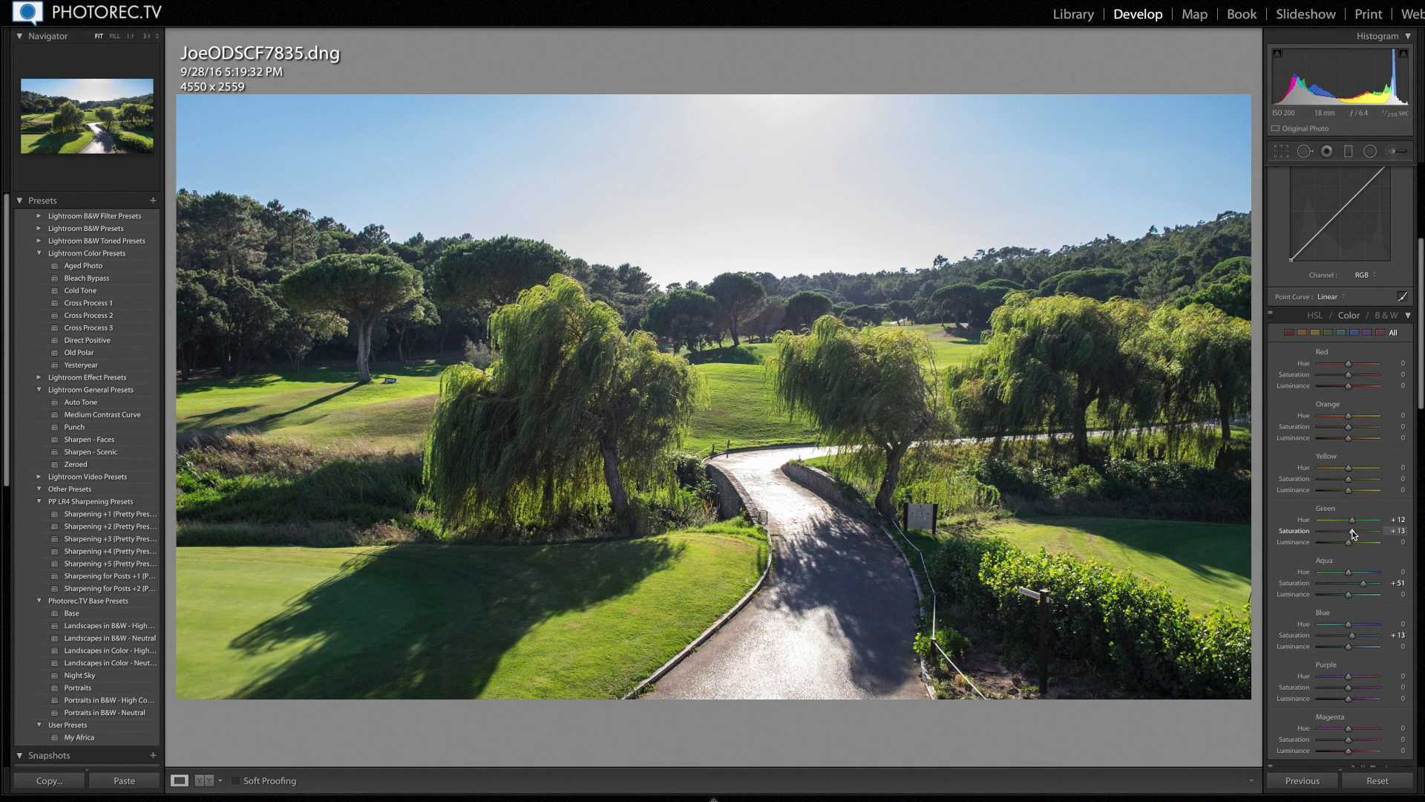
drag(1350, 541, 1351, 541)
click(1347, 582)
click(1342, 636)
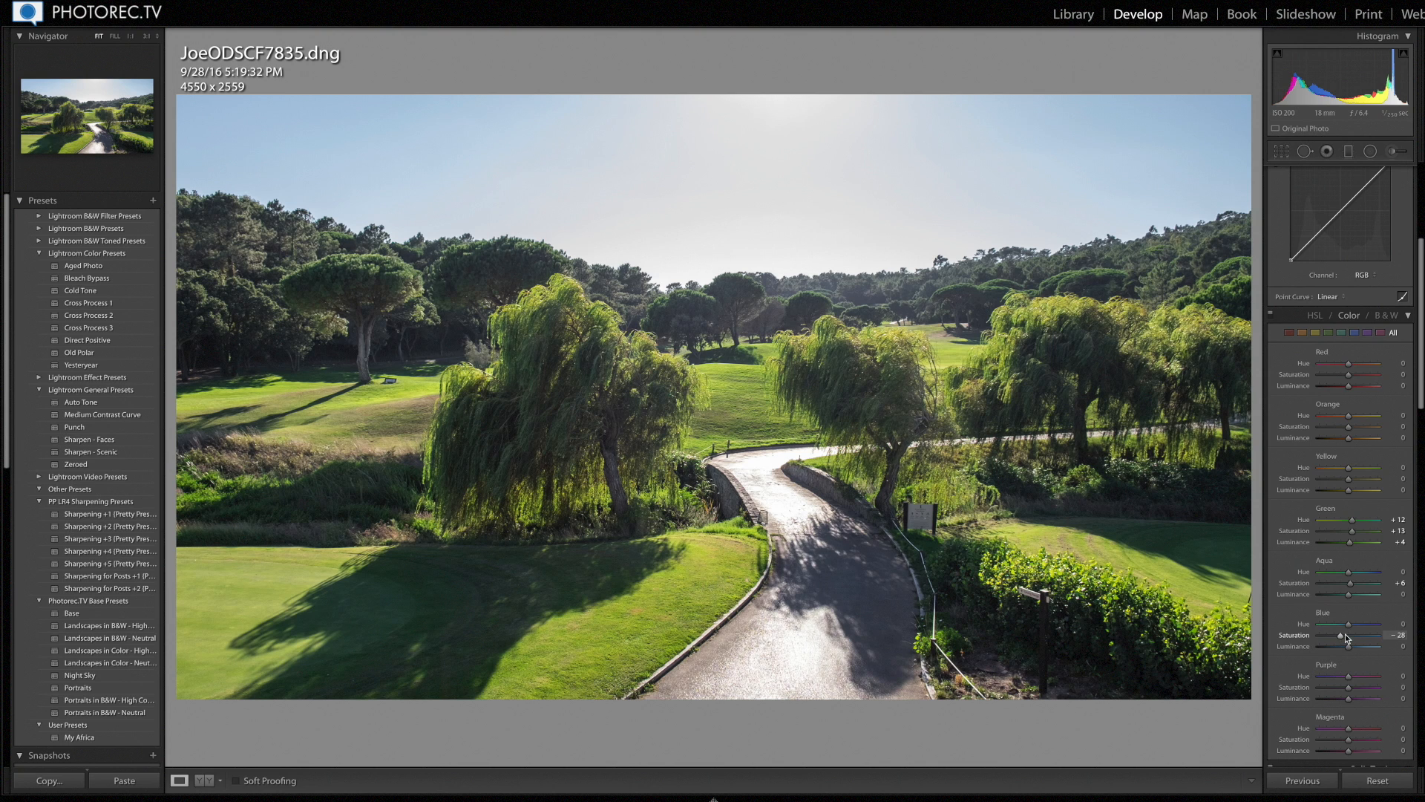
click(1345, 635)
Step: Draw a large radial filter across the sky and recentre it horizontally near the photo's upper edge
drag(1421, 352, 1421, 278)
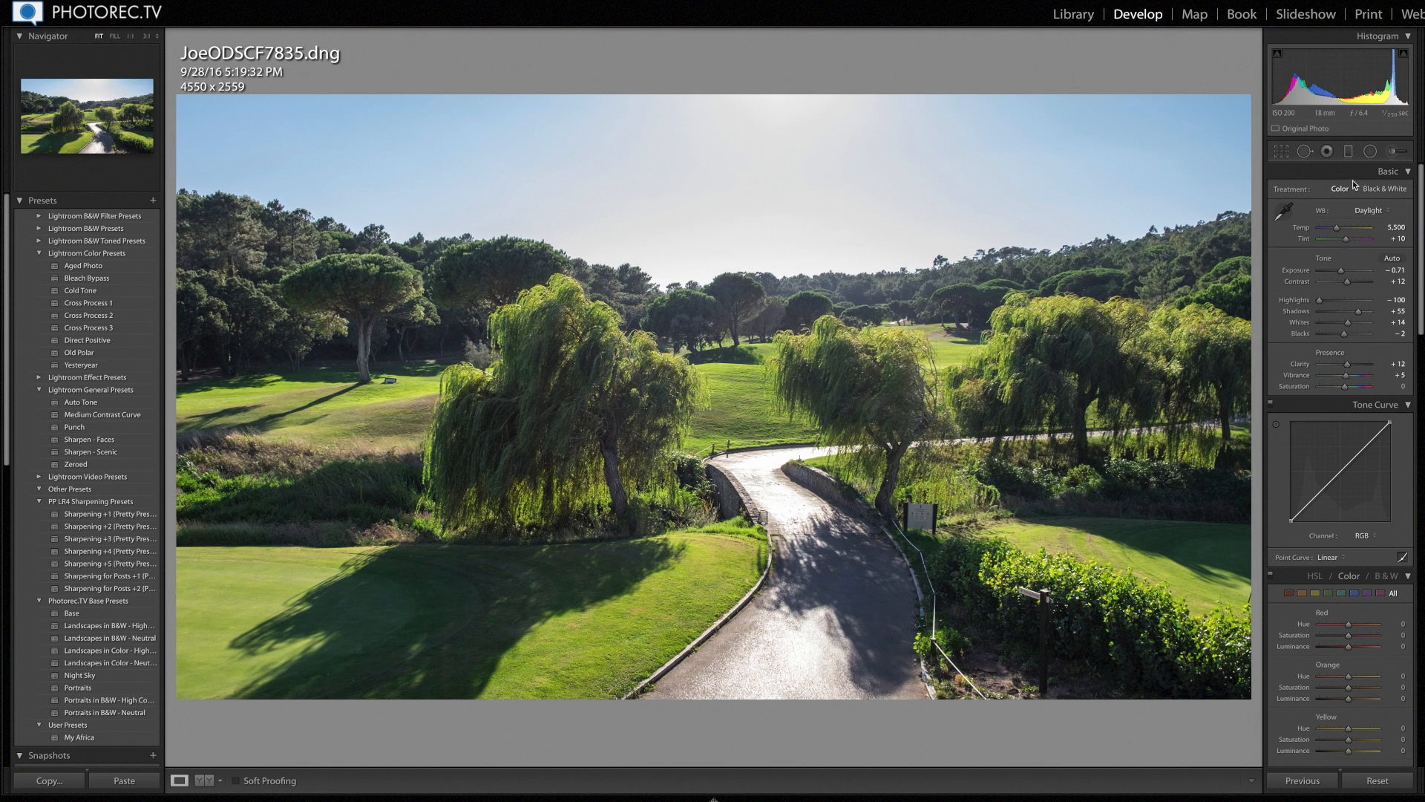
click(1370, 150)
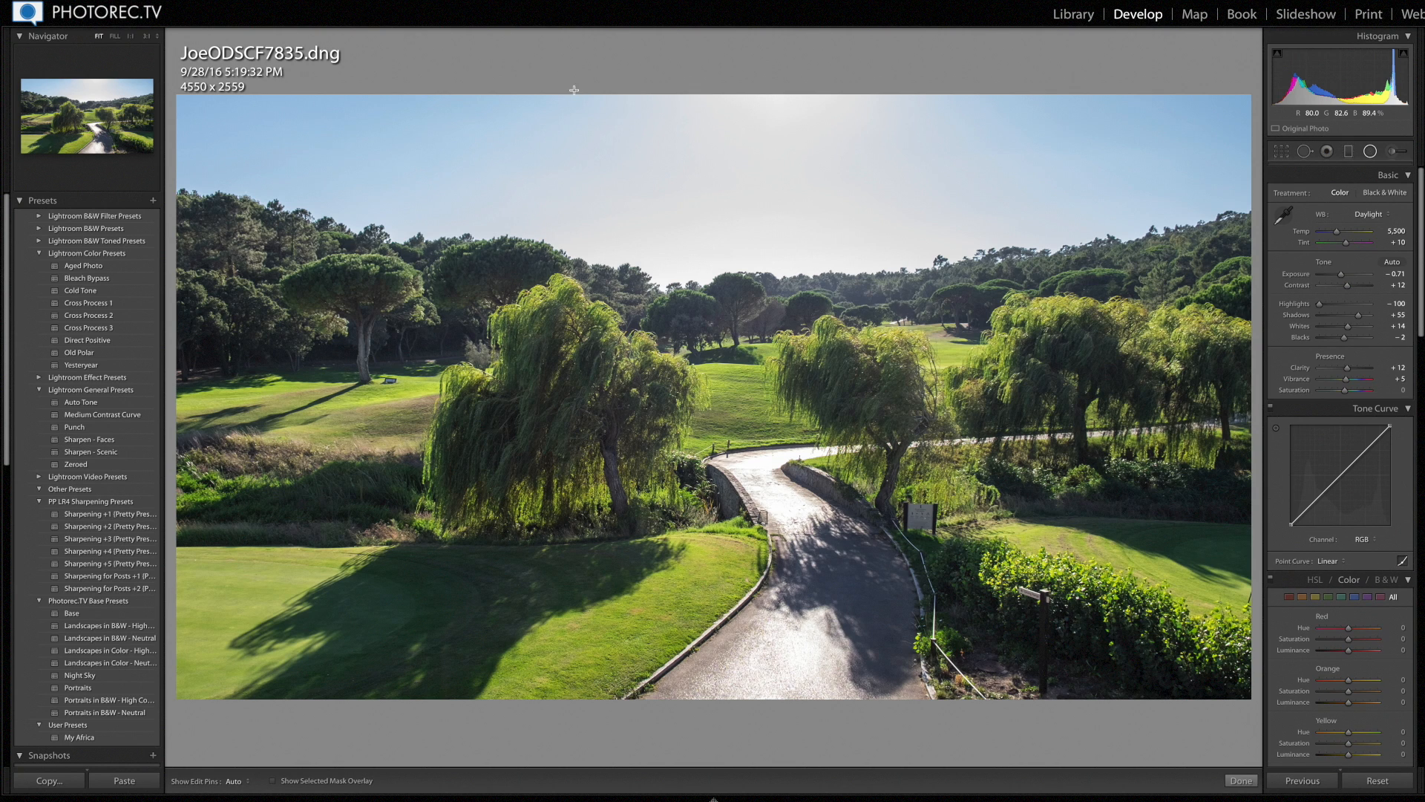
drag(572, 90, 826, 203)
drag(1095, 260, 1193, 297)
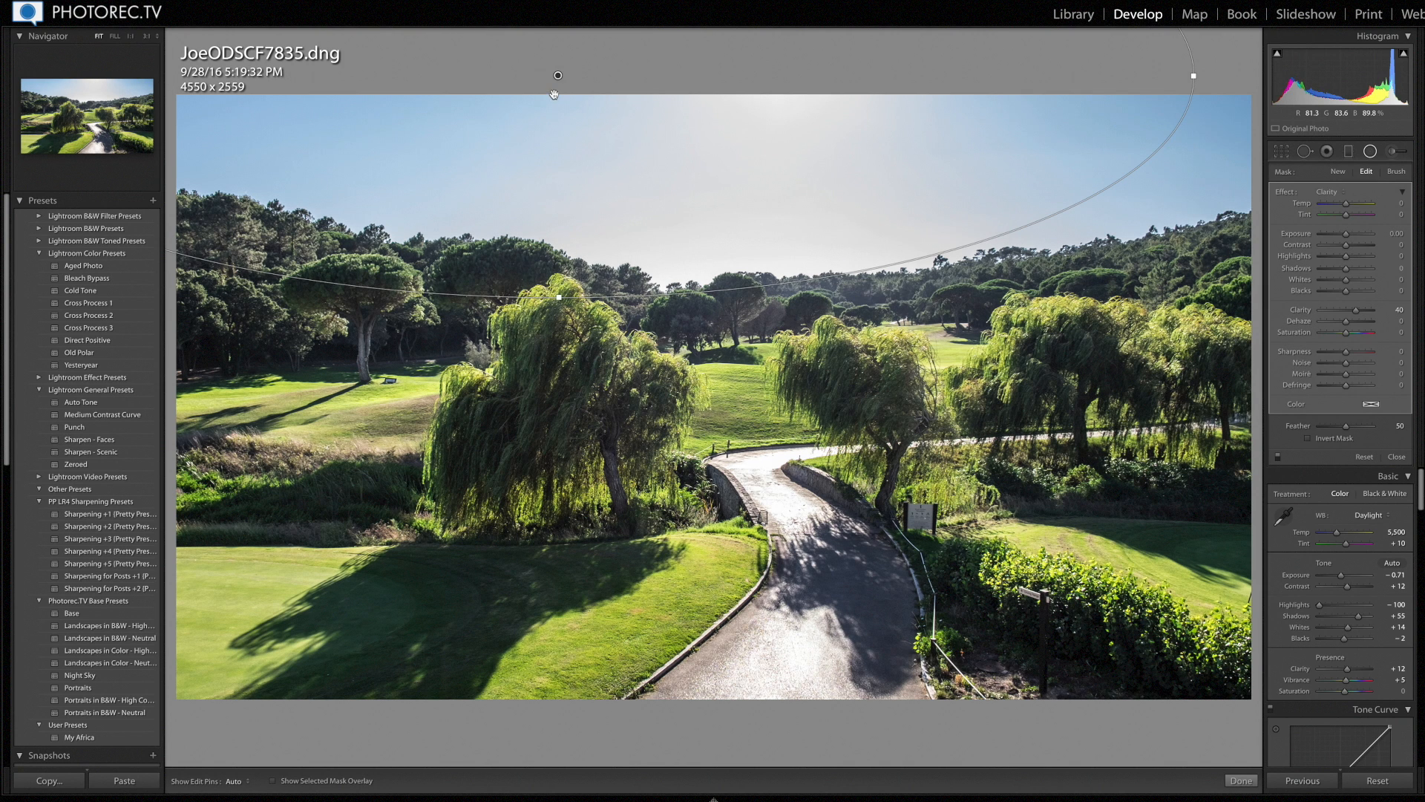
drag(558, 75, 722, 91)
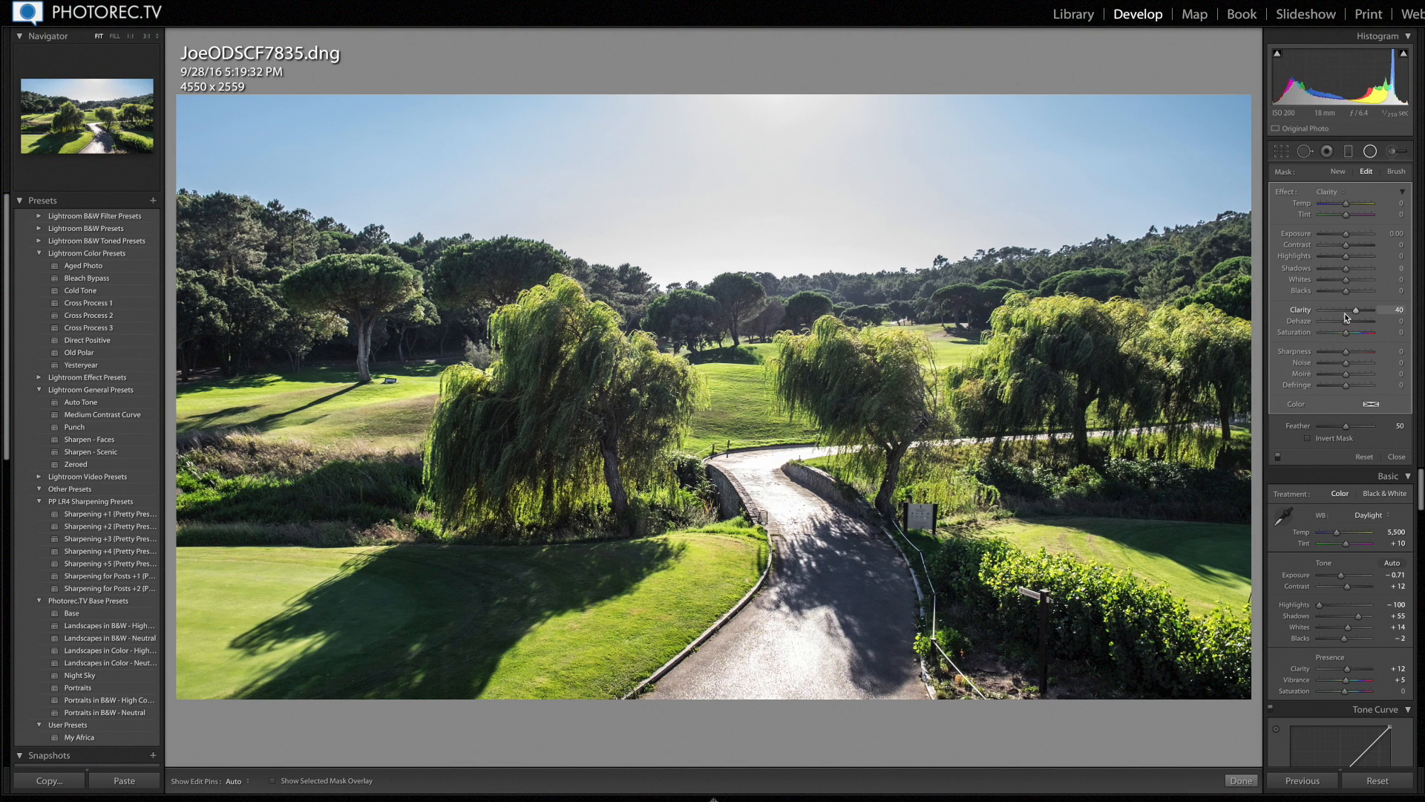
Step: Set the sky radial filter's Temp to −24, Clarity to −22 and Dehaze to 16, with its mask inverted
drag(1346, 204, 1341, 205)
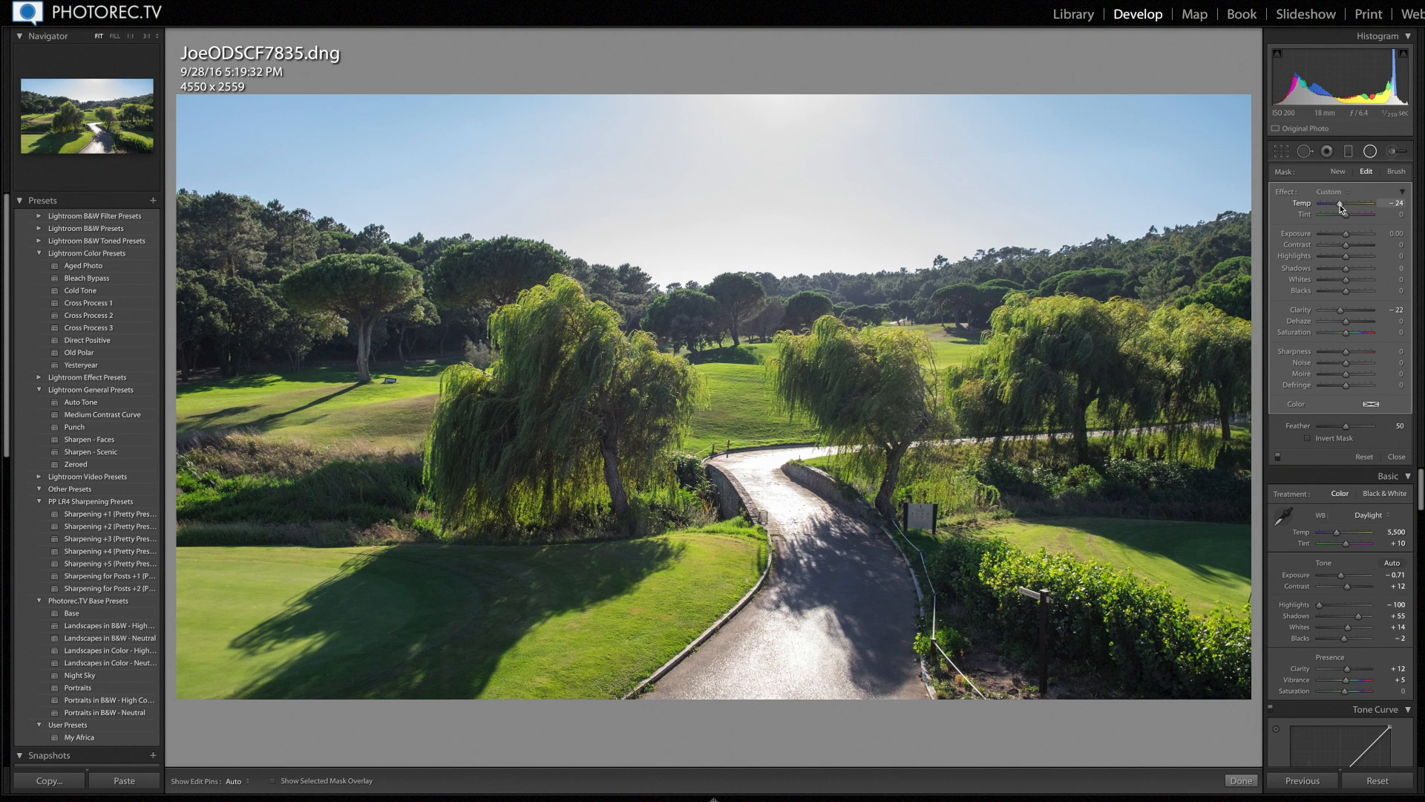
click(1320, 440)
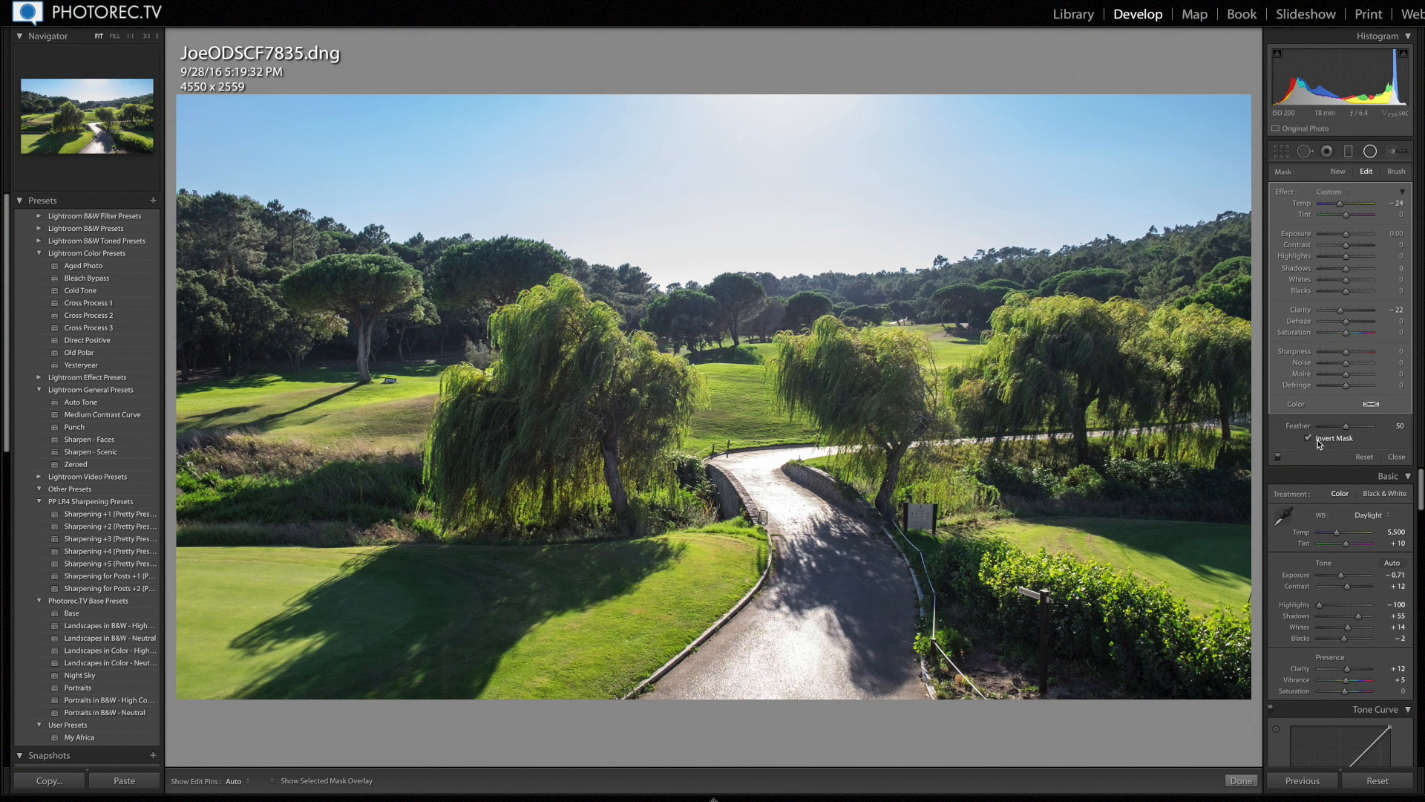
click(305, 783)
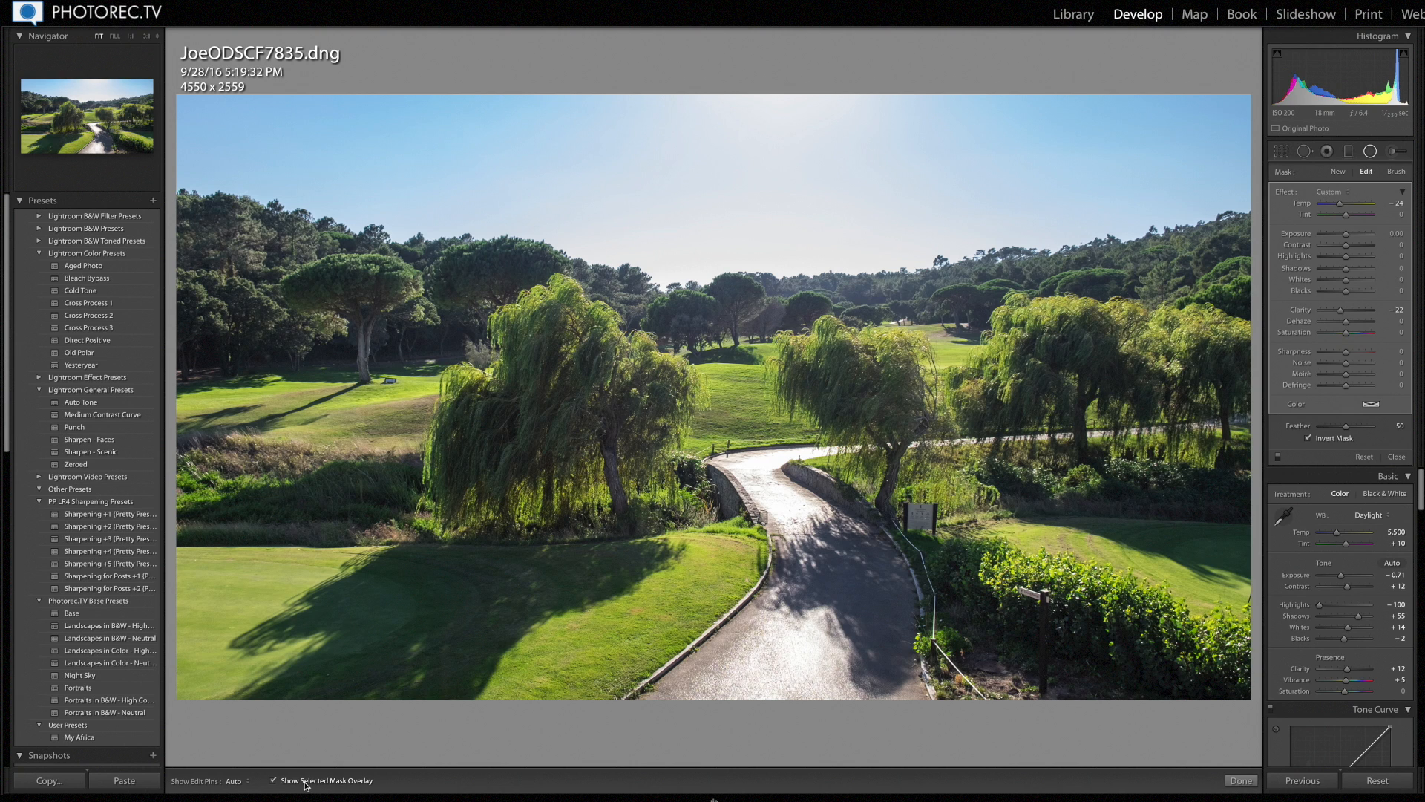
click(305, 783)
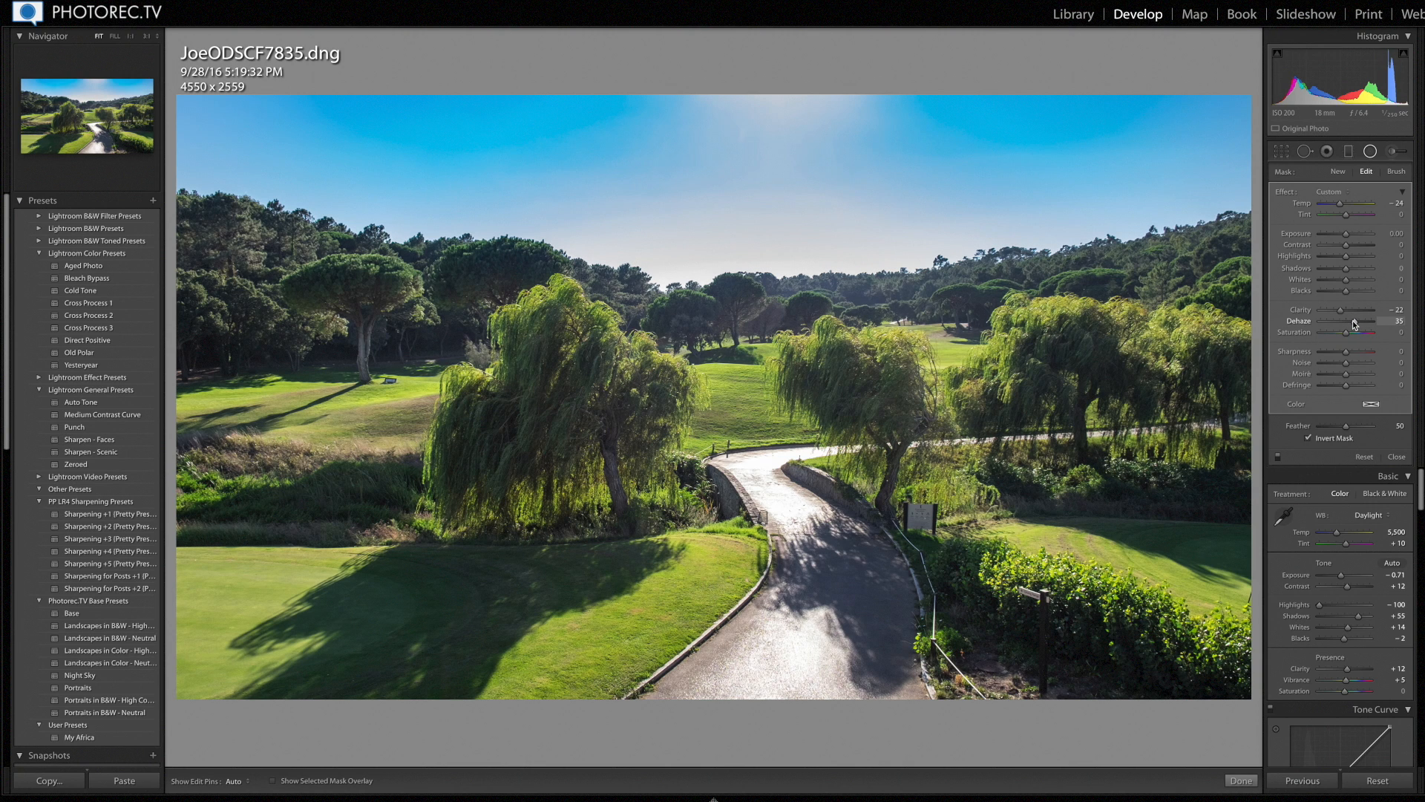
drag(1352, 319, 1349, 323)
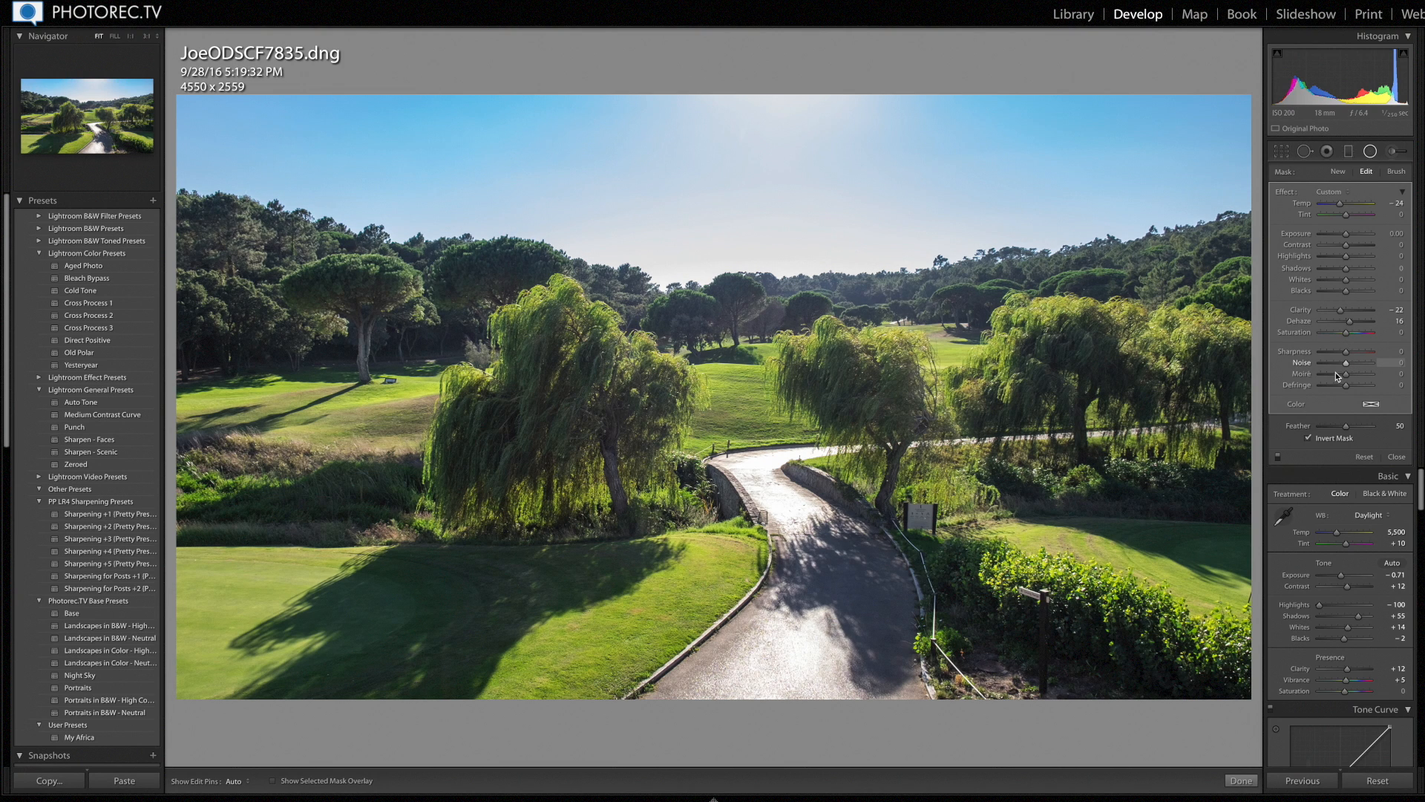
Step: Move the sky radial filter slightly lower and set its Feather to 39
mouse_move(723, 92)
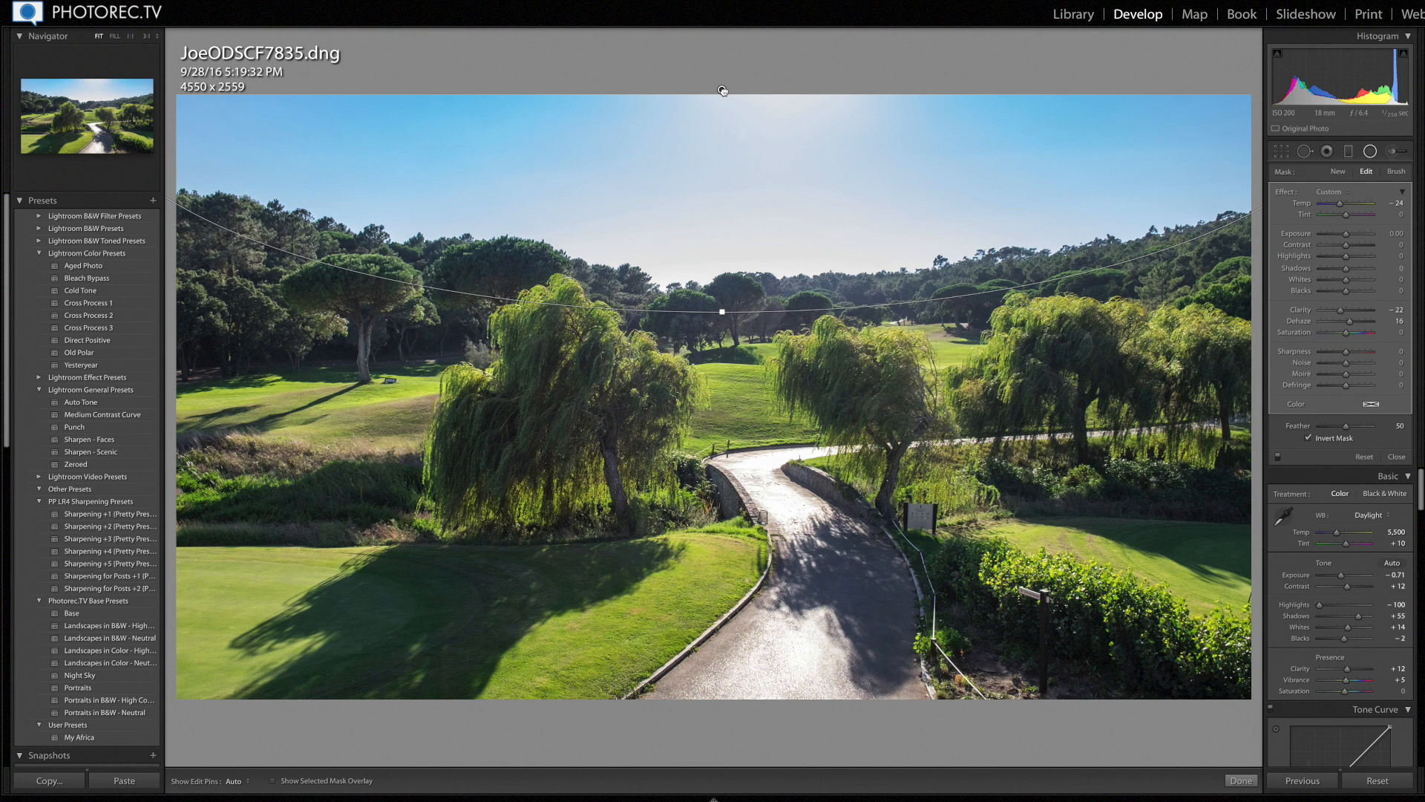
drag(731, 96, 738, 106)
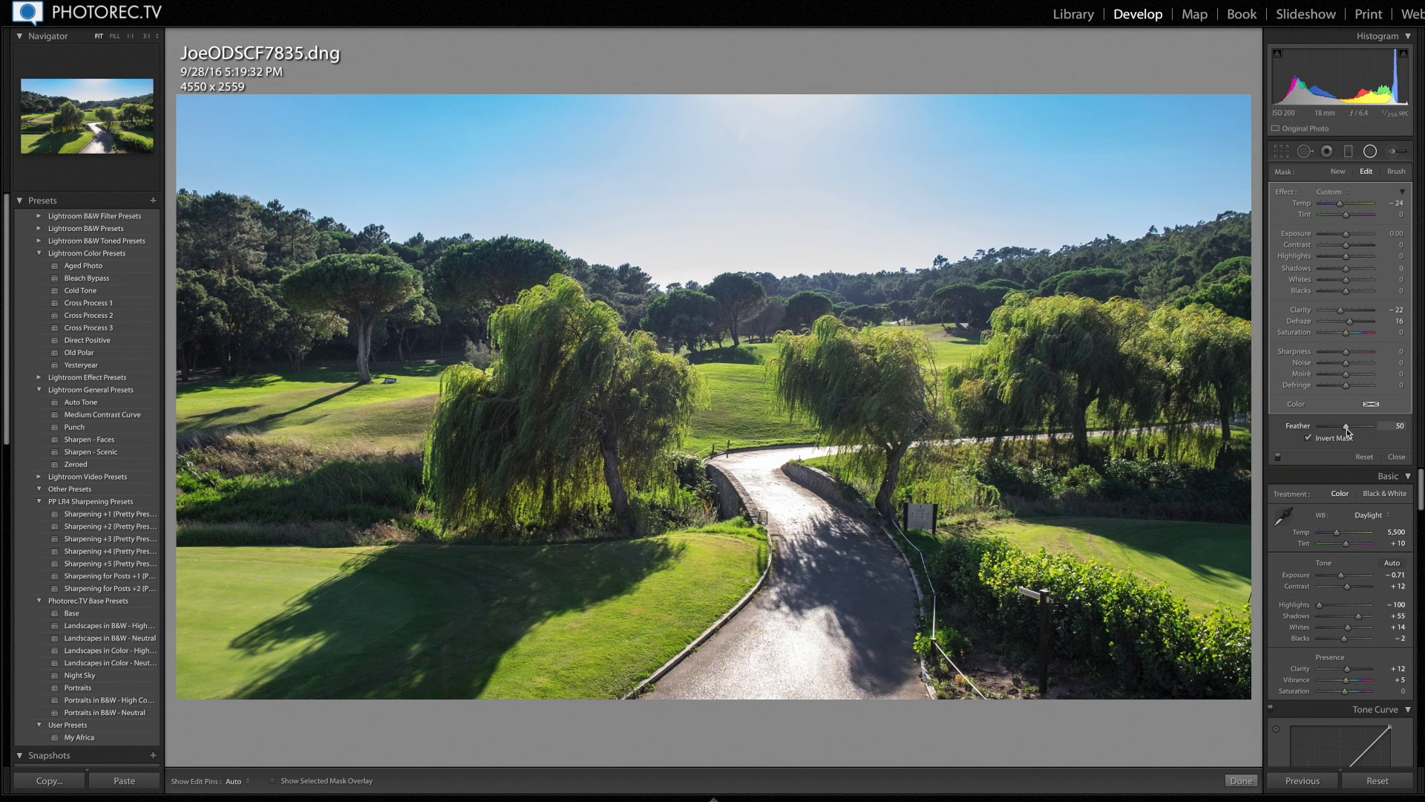
drag(1346, 426, 1321, 428)
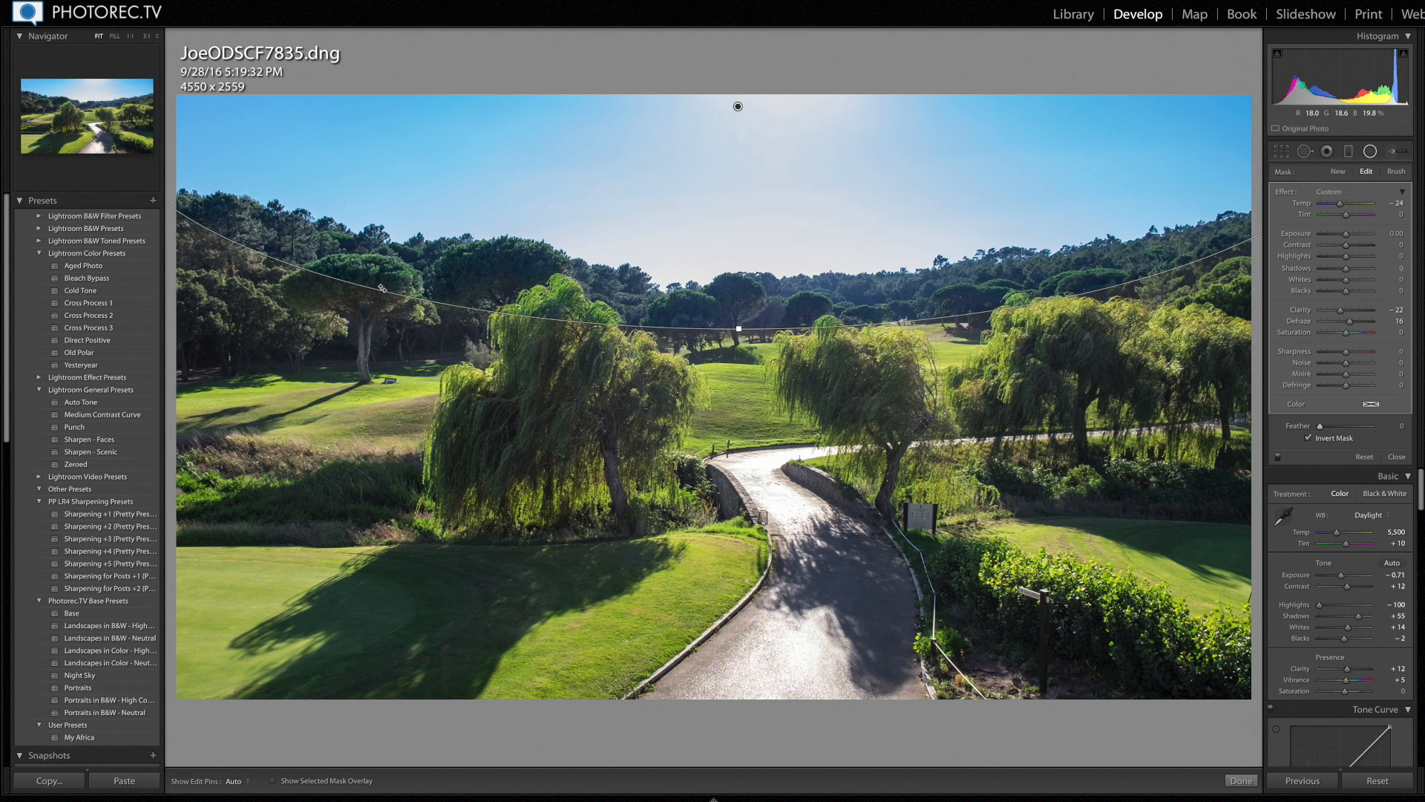
mouse_move(1320, 426)
mouse_down()
mouse_move(1349, 429)
mouse_move(1336, 431)
mouse_up()
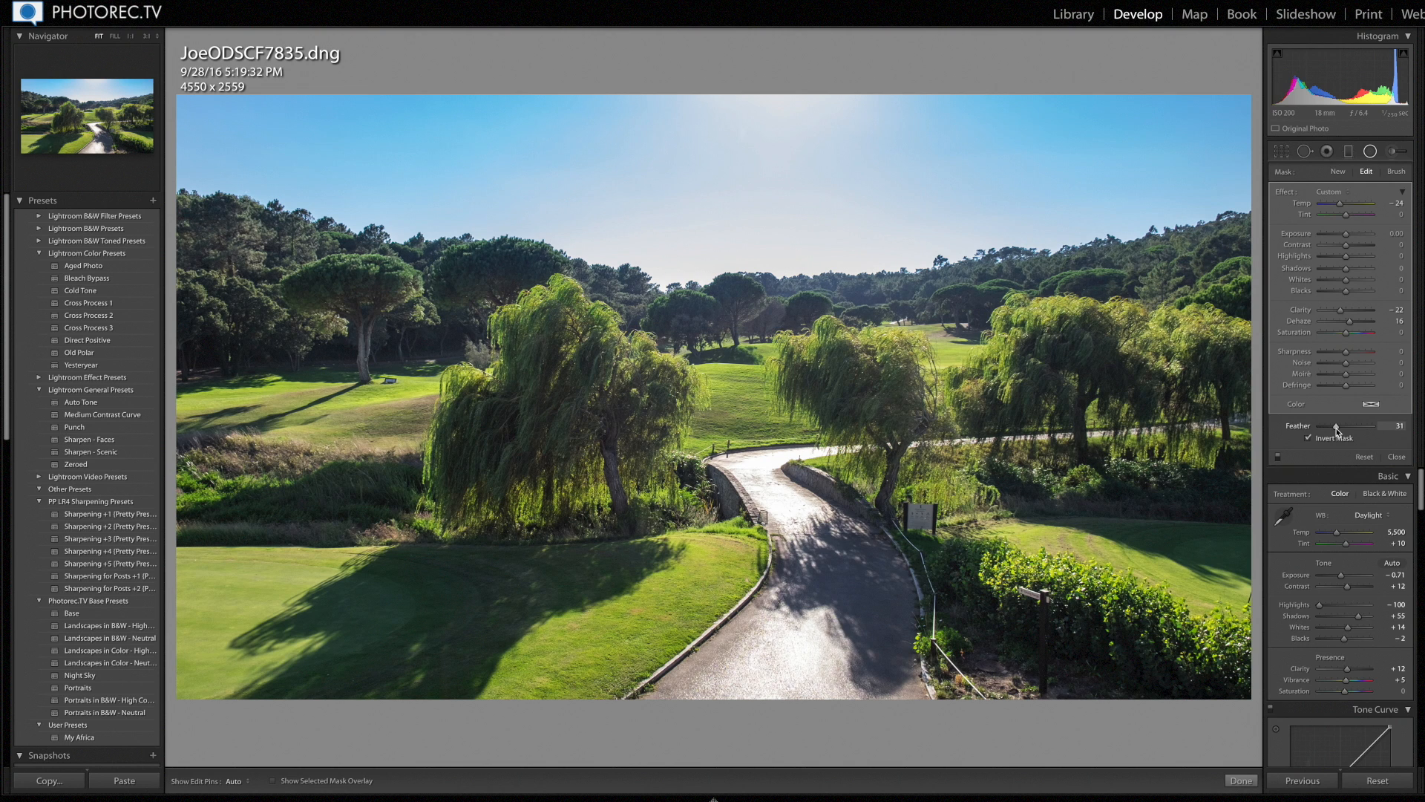
drag(1336, 430, 1338, 430)
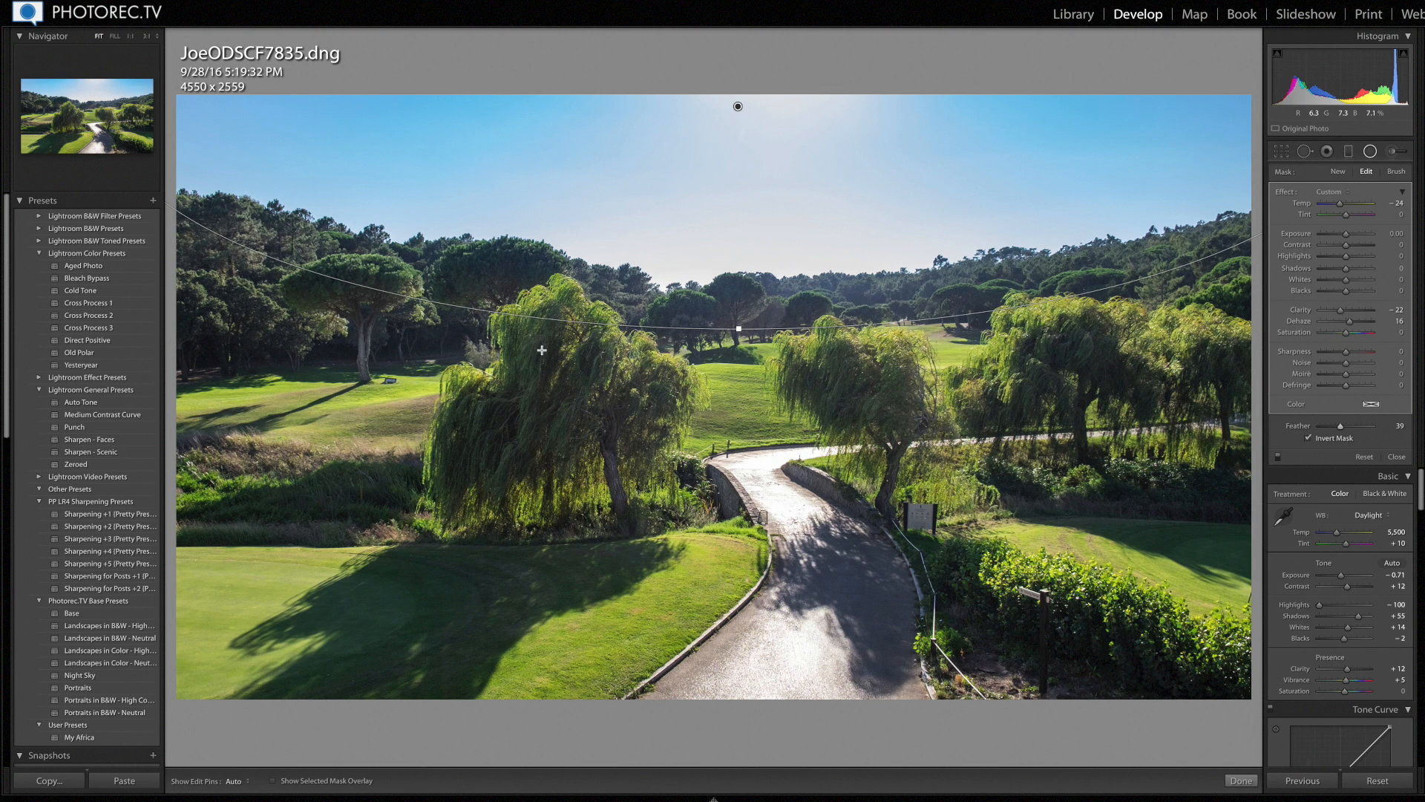
Step: Finish the golf course photo's radial filter and open the castle photo _DSC6680_1214-HDR.DNG for editing
click(1241, 780)
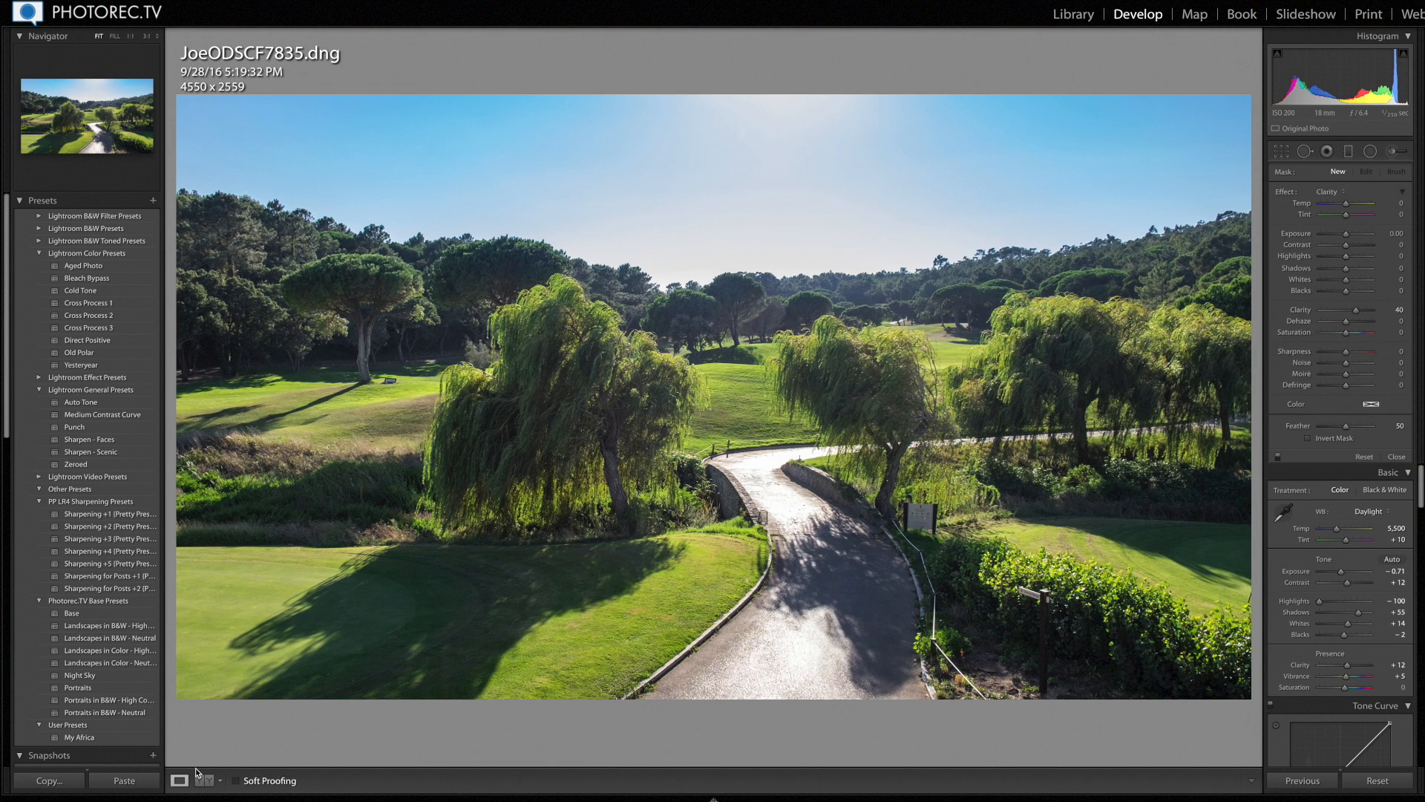
click(99, 781)
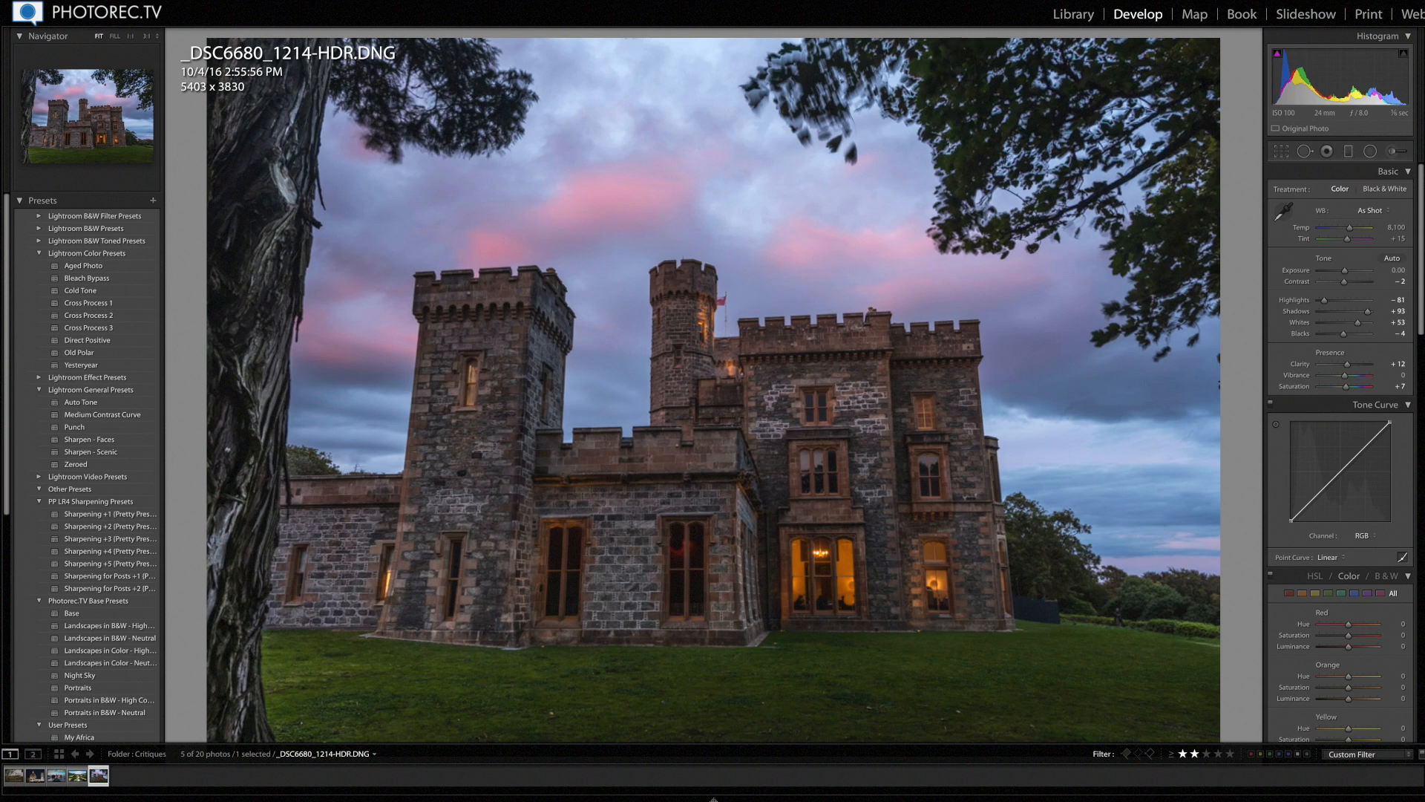
mouse_move(285, 796)
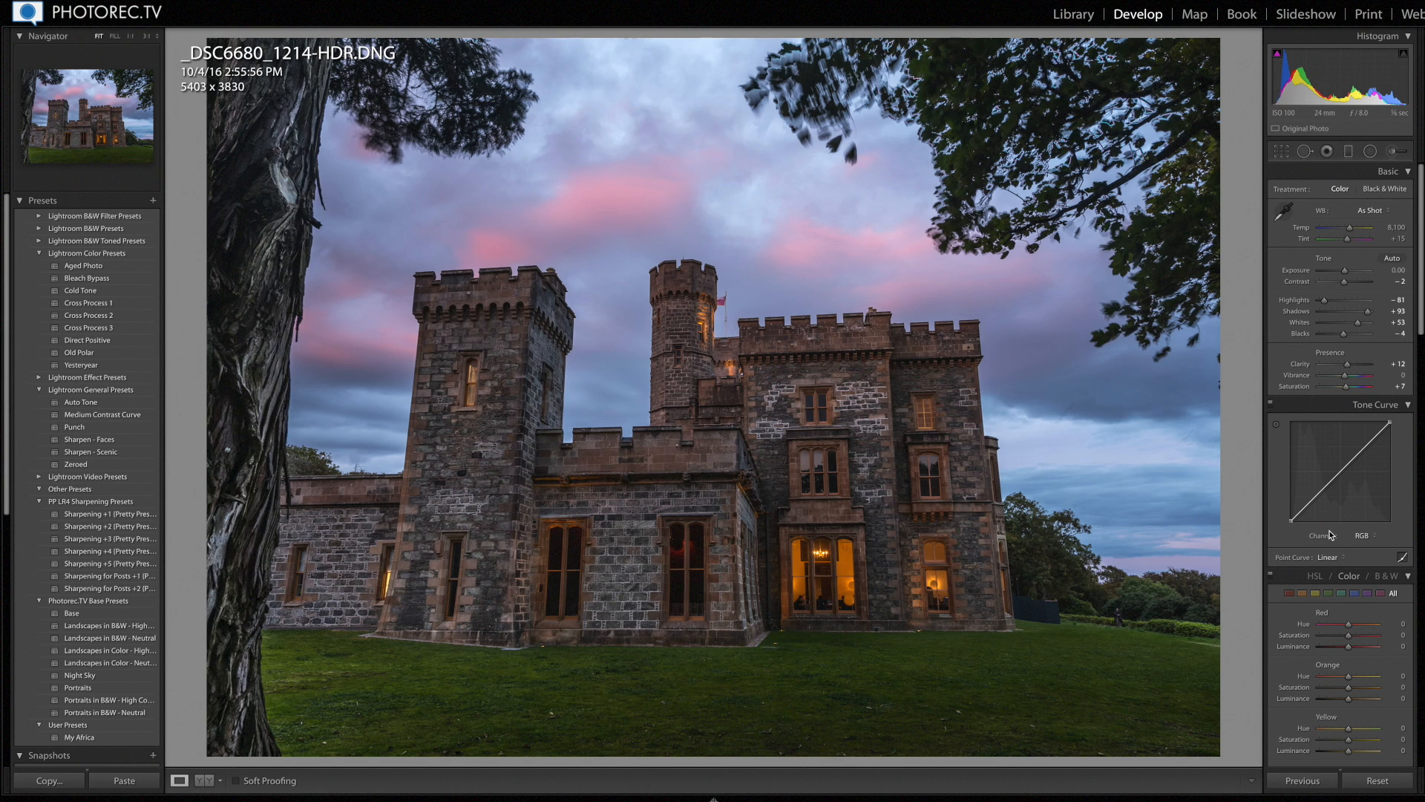
Step: Collapse the HSL / Color adjustments and go to the castle photo's Transform settings
scroll(1319, 536, down, 5)
scroll(1319, 536, down, 5)
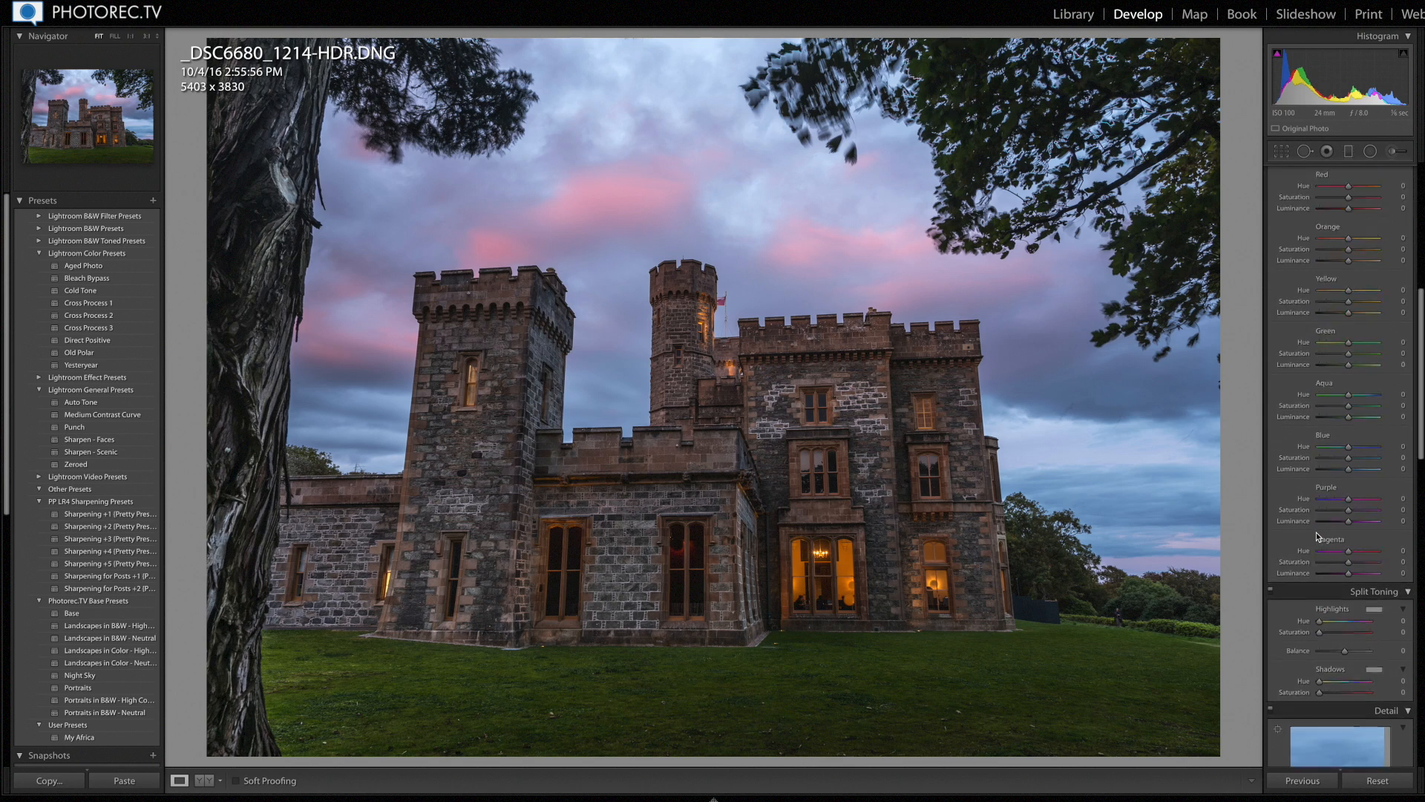
scroll(1336, 482, up, 3)
click(1408, 346)
scroll(1404, 381, down, 4)
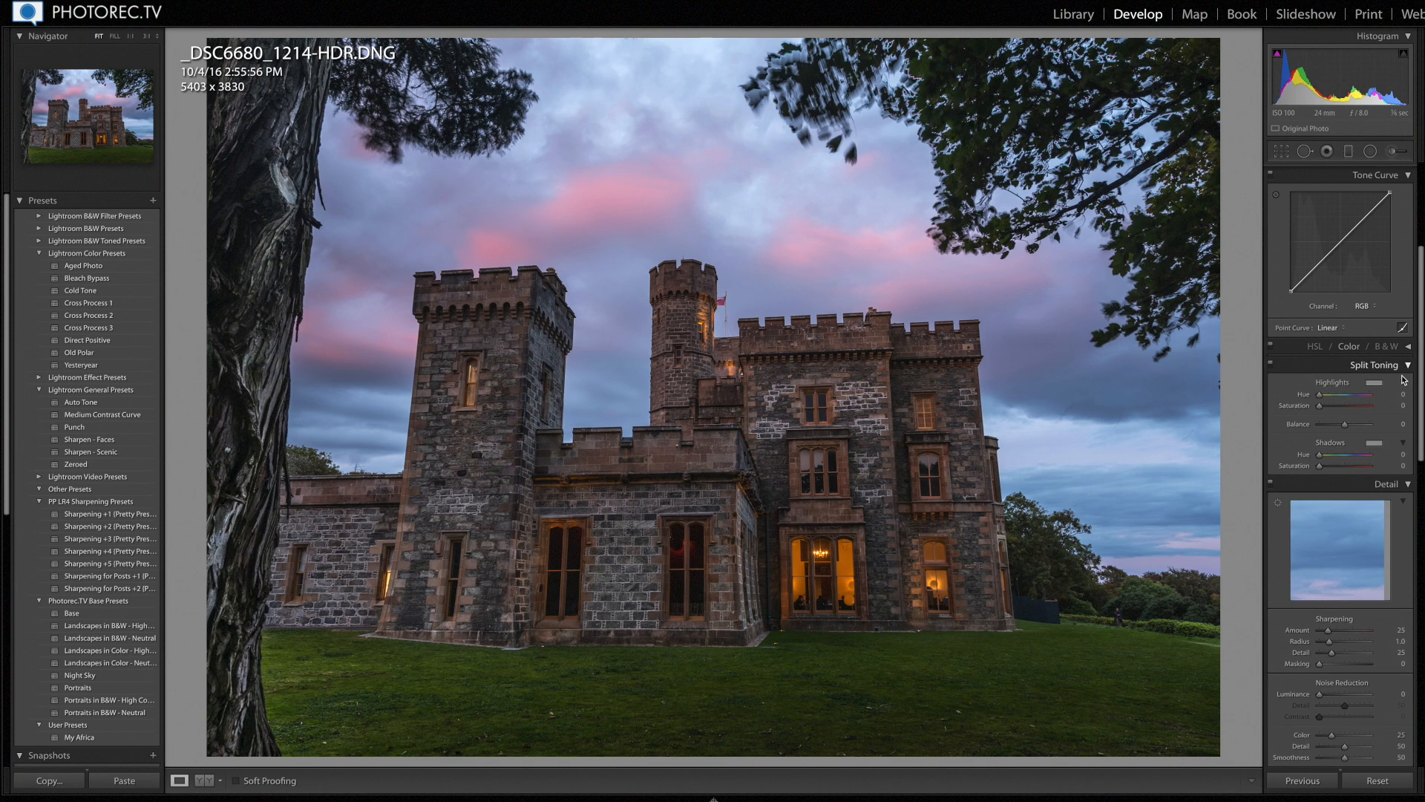
scroll(1404, 381, down, 5)
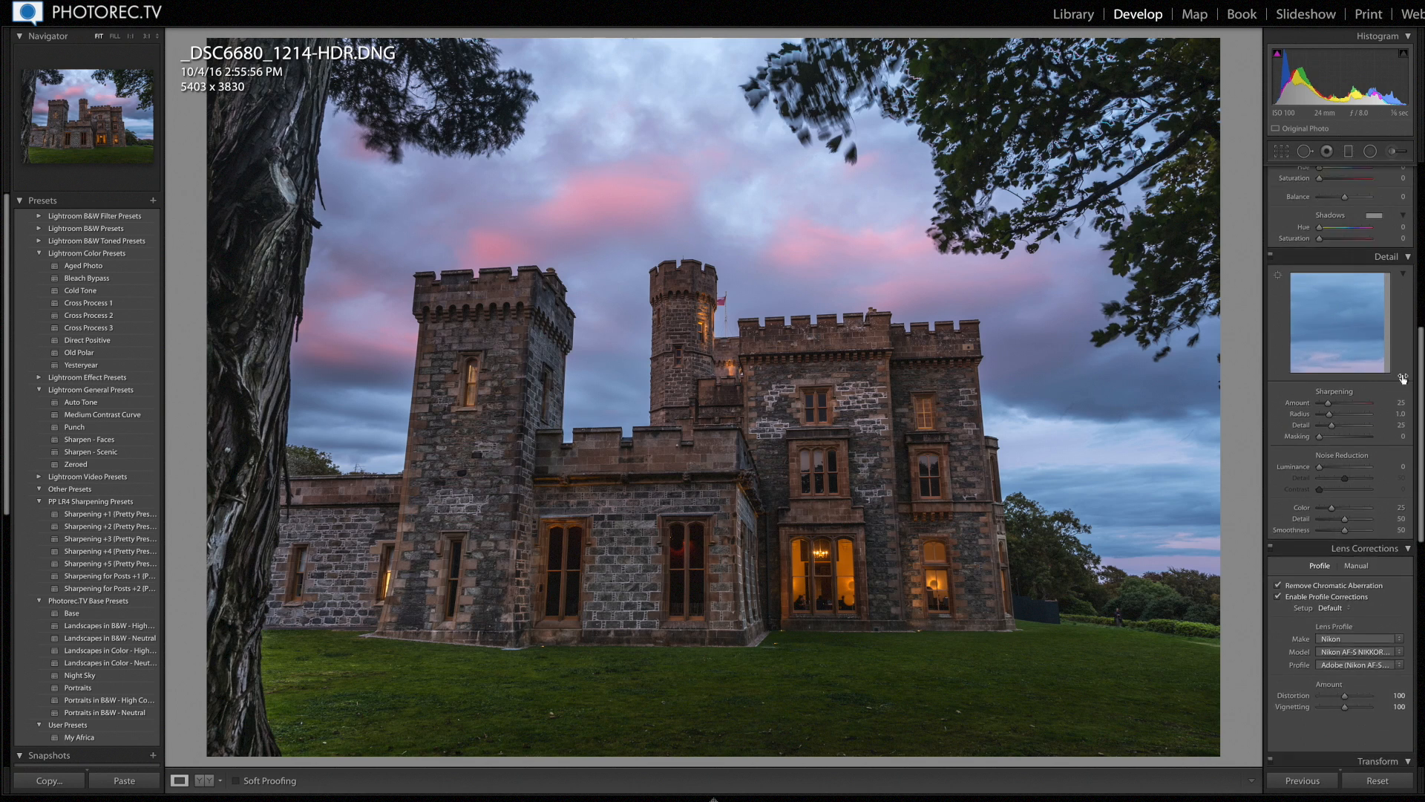
scroll(1403, 377, down, 4)
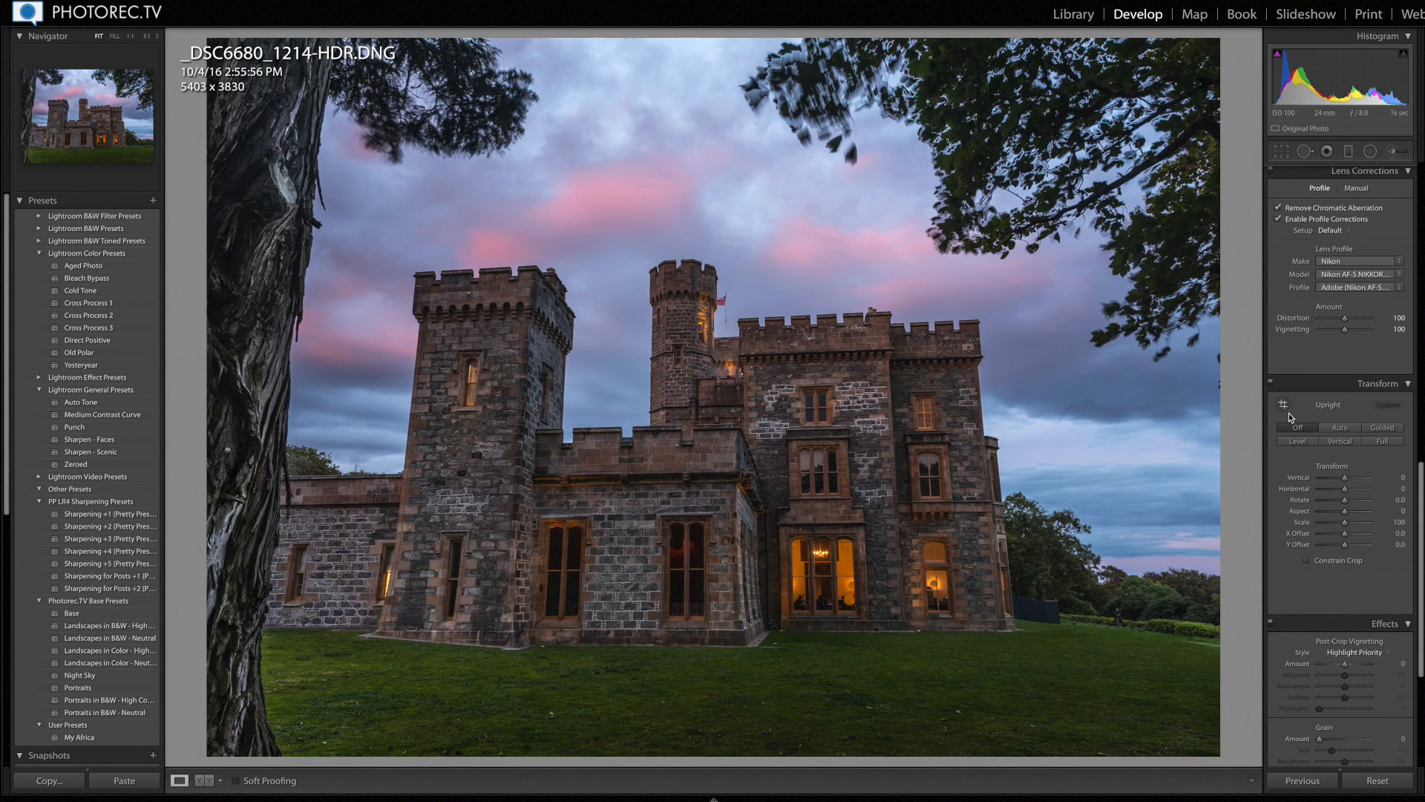
Step: Try the Auto and Full Upright corrections on the castle photo and set Upright back to Off
click(1341, 429)
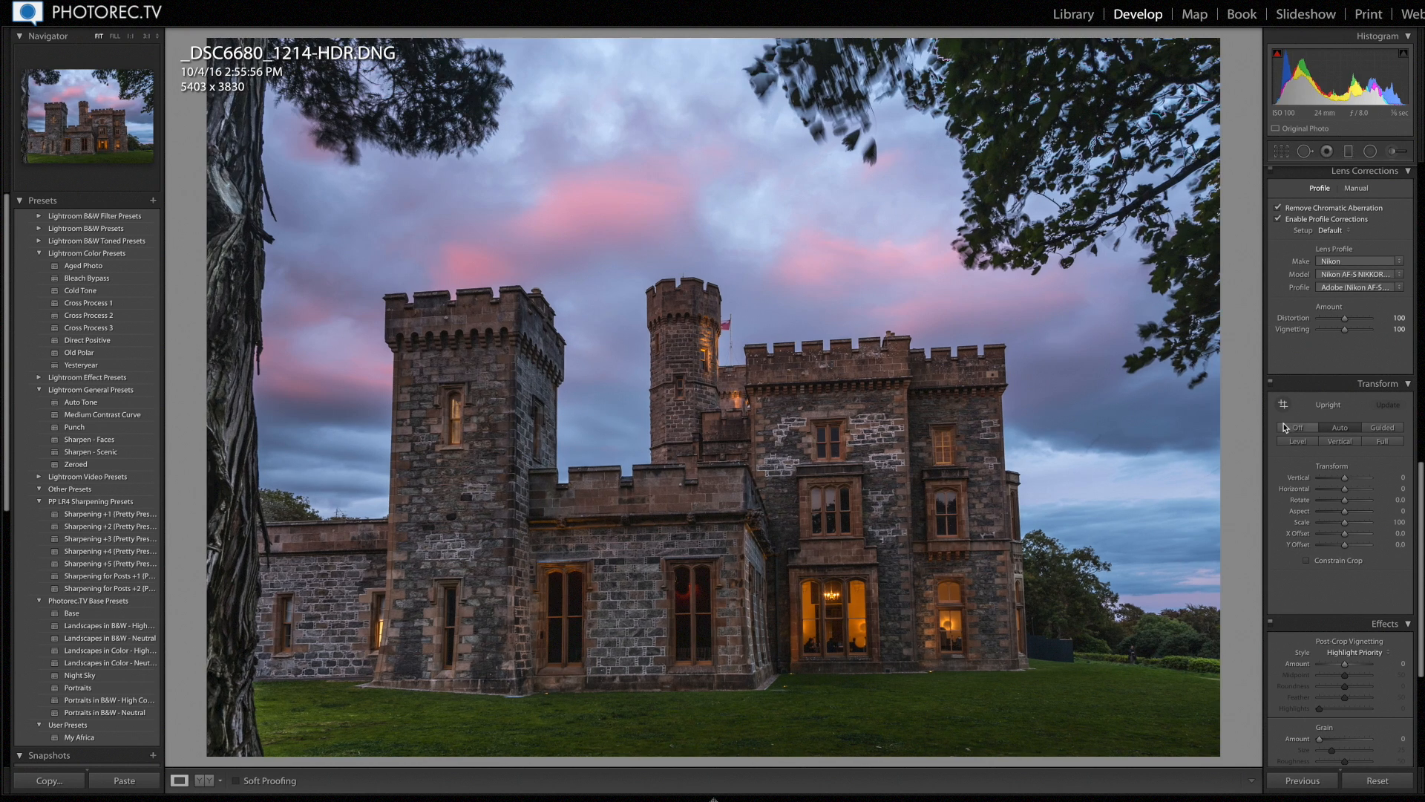
click(1294, 428)
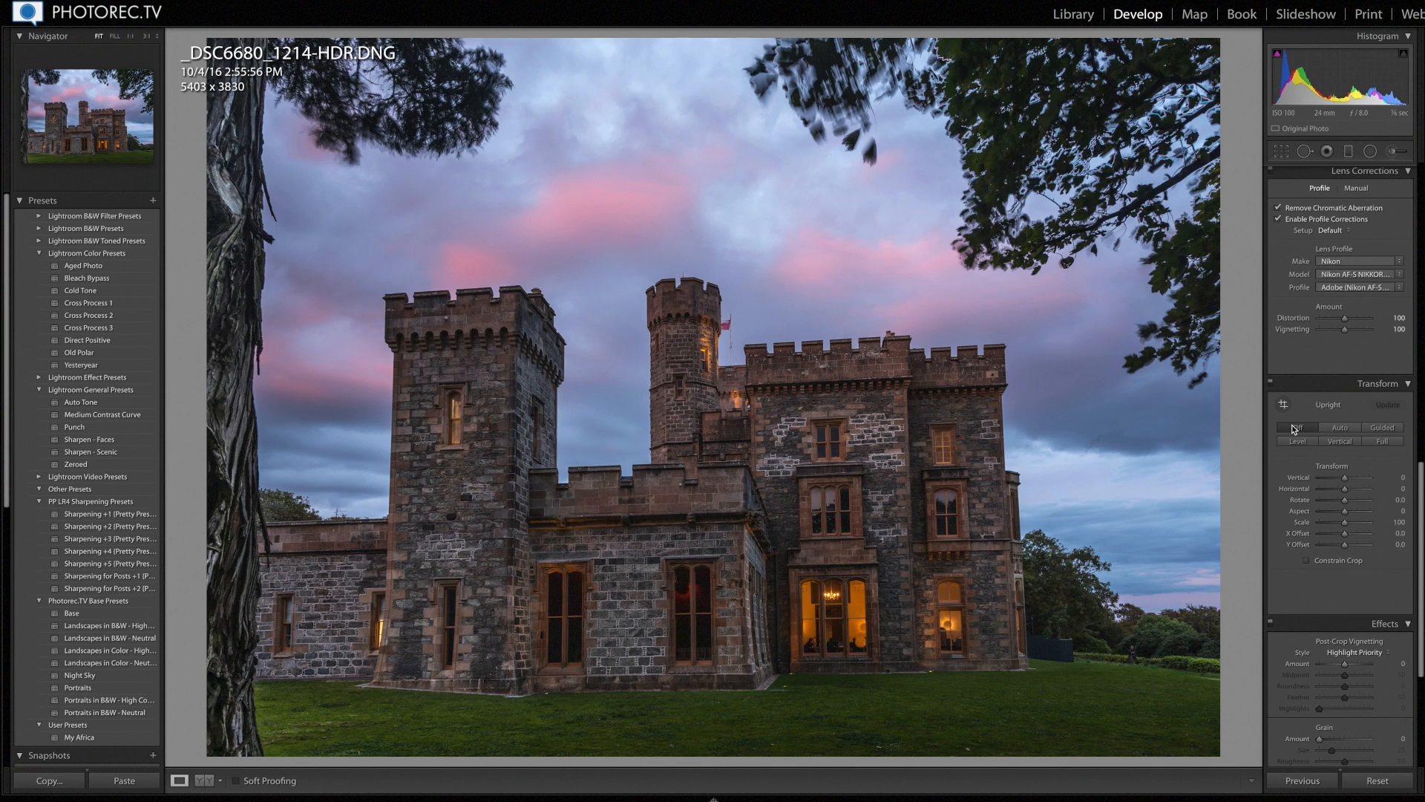
click(1382, 441)
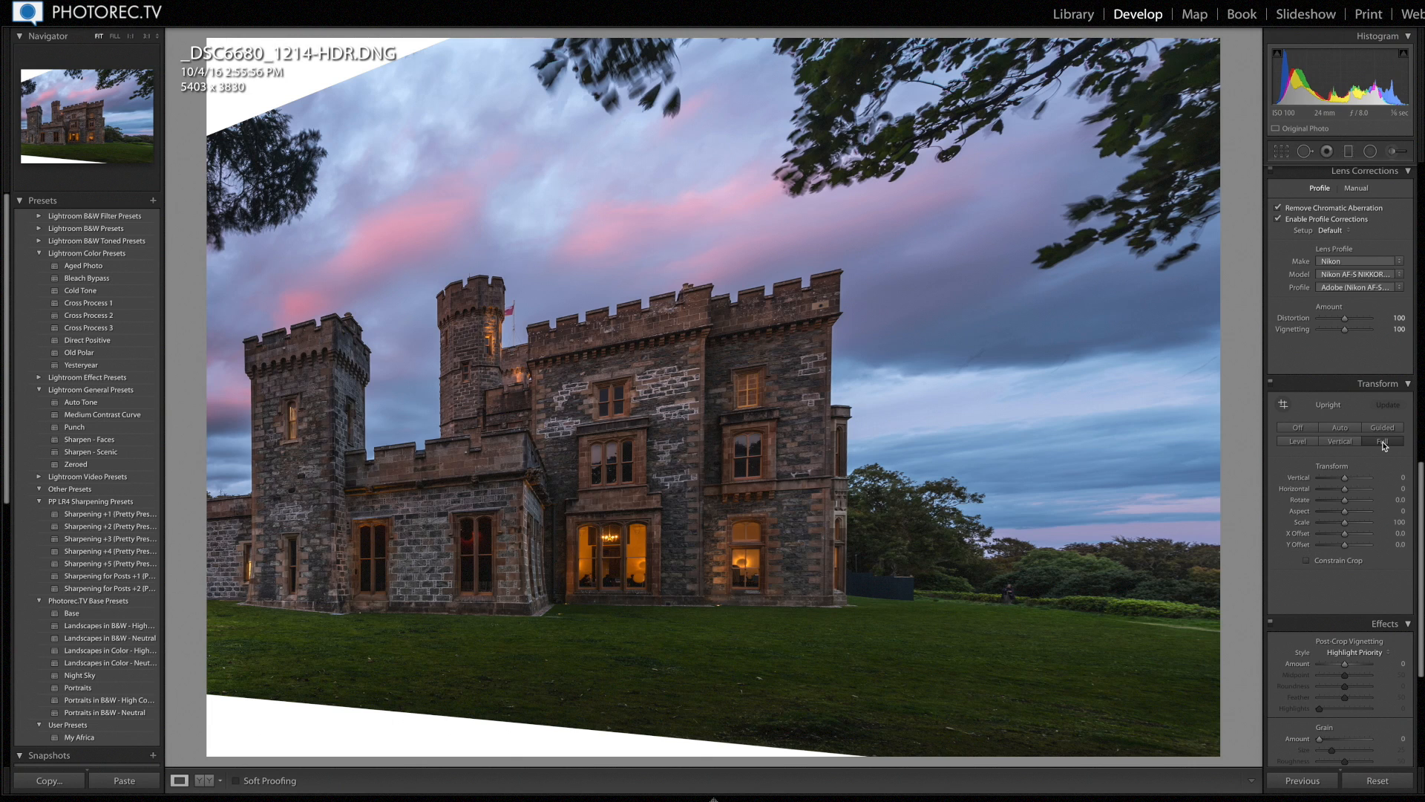
click(1300, 429)
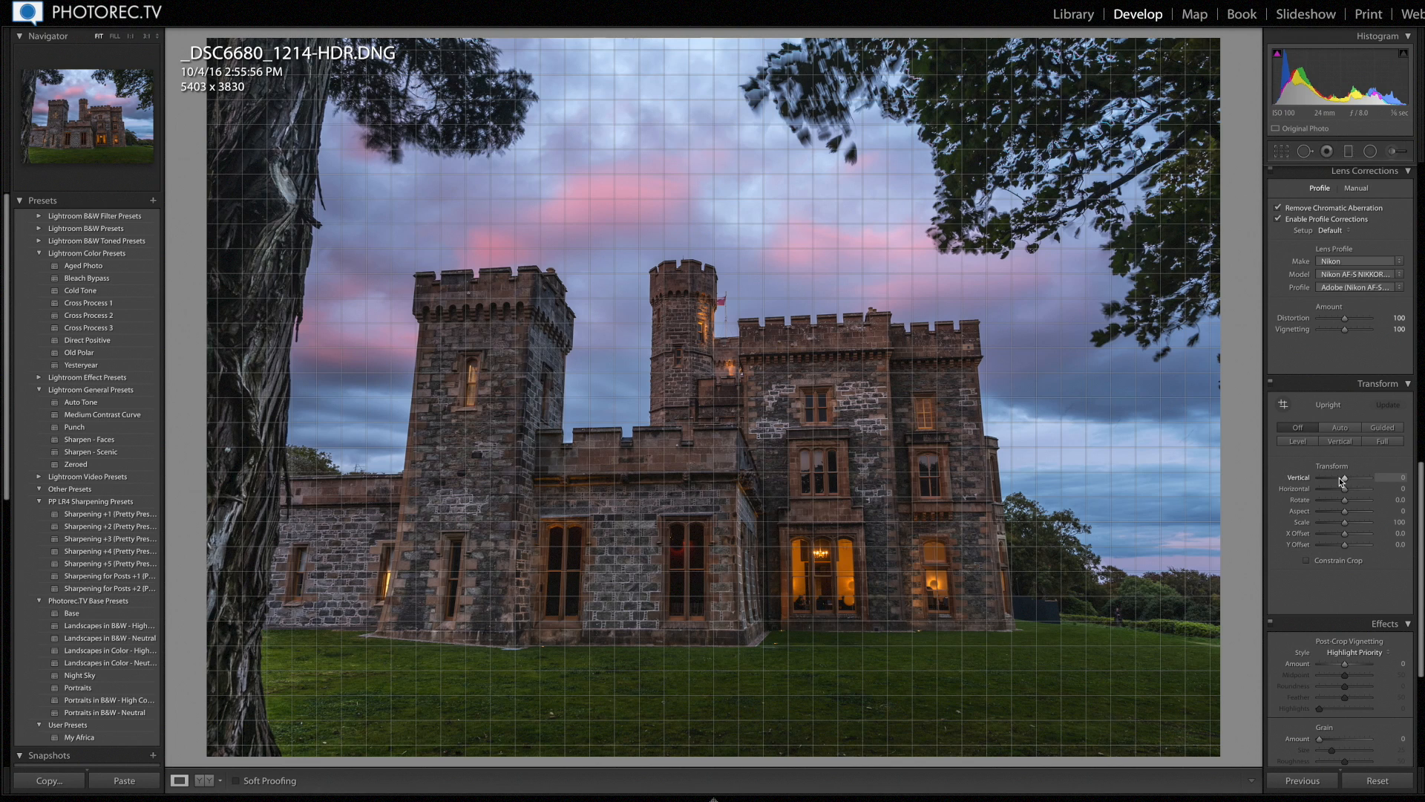
Step: Set the castle's Vertical transform to −20 with Constrain Crop on, and crop the photo at 5 x 7 with an angle of 0.90
drag(1341, 479, 1339, 479)
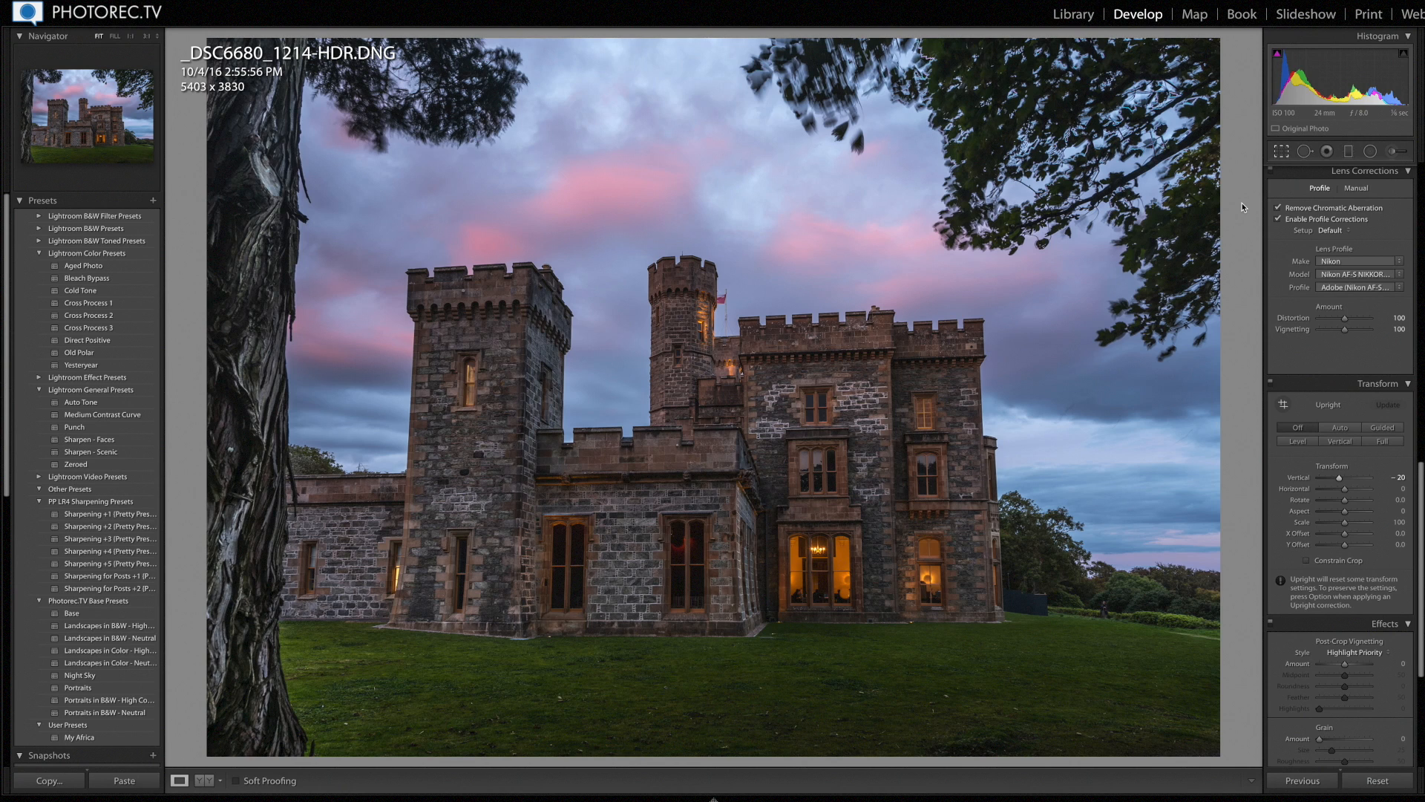
key(r)
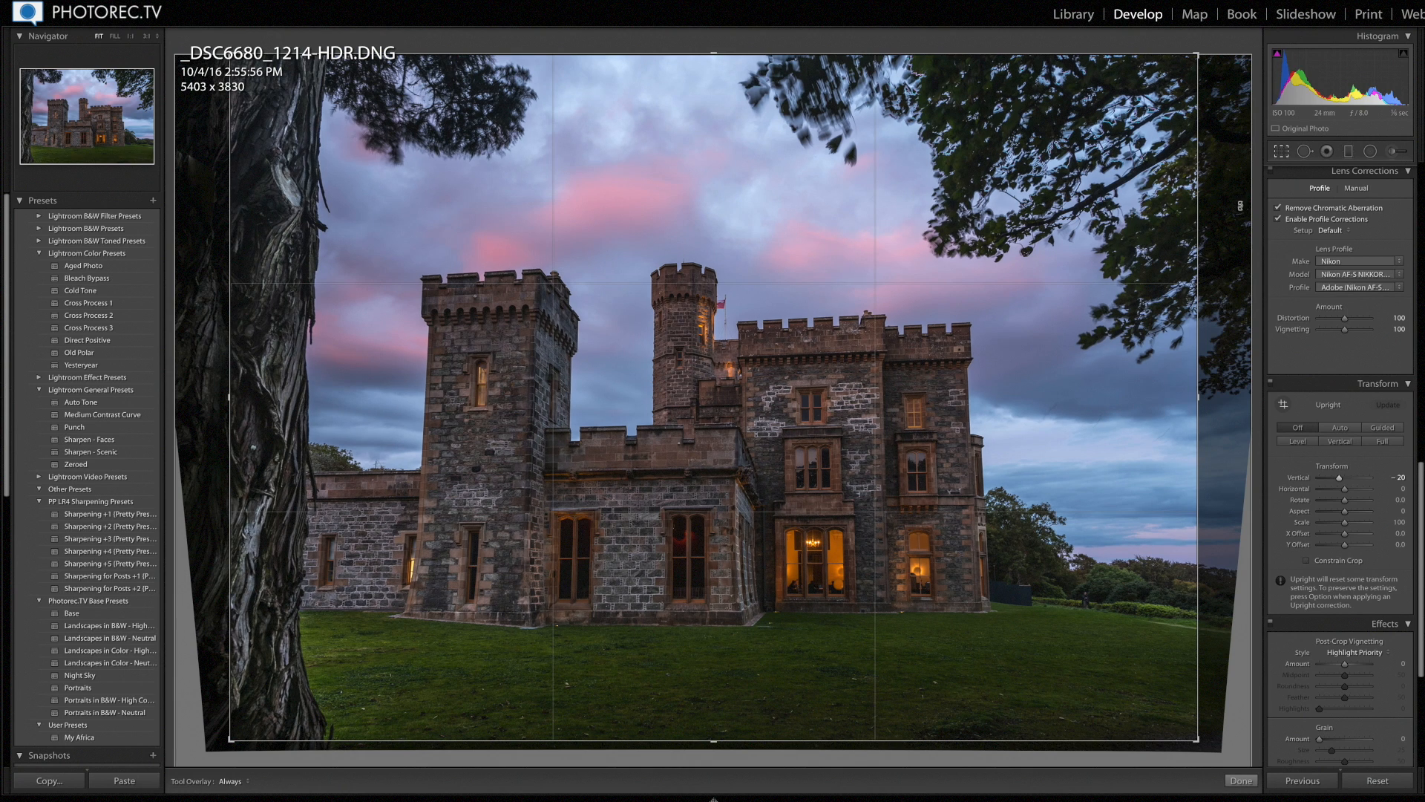
click(1309, 675)
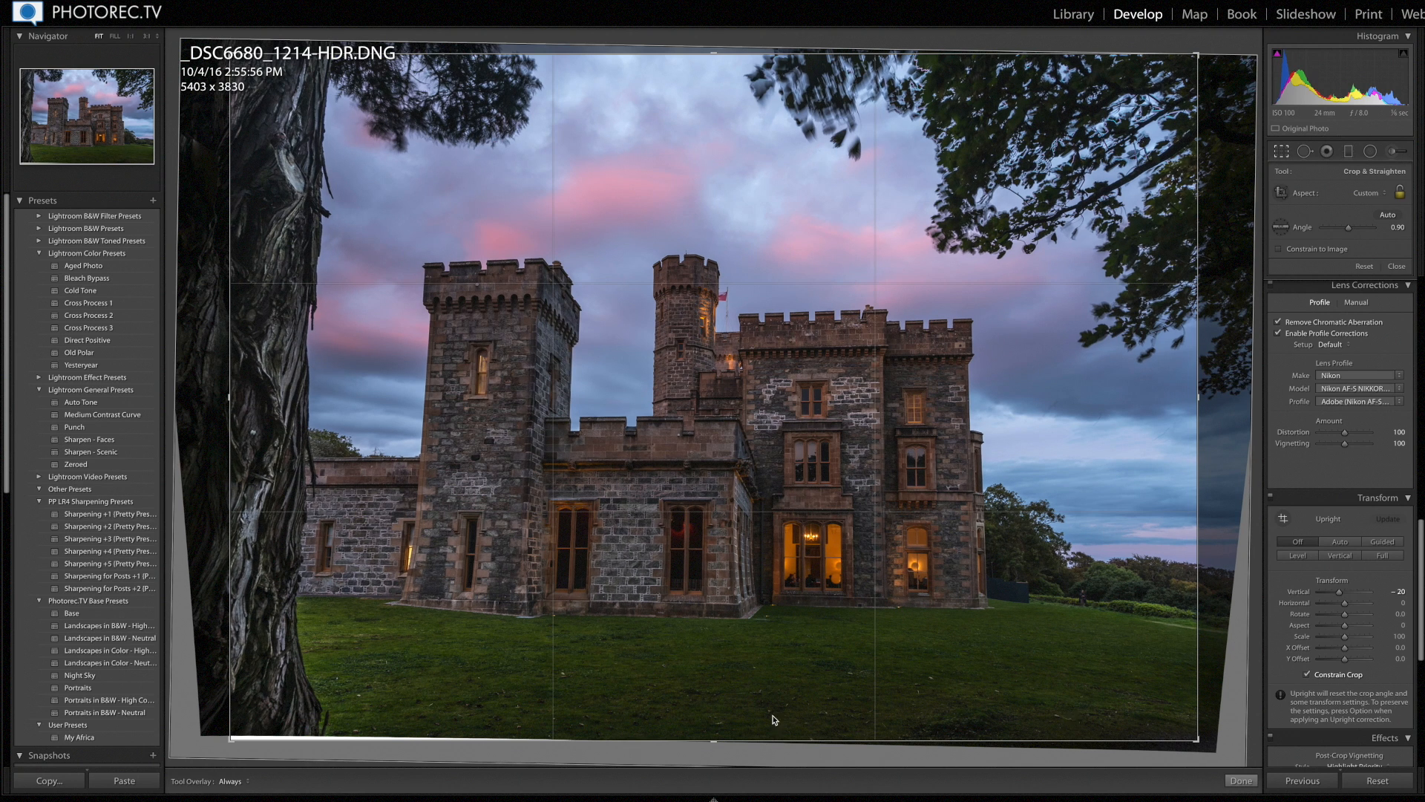
click(376, 740)
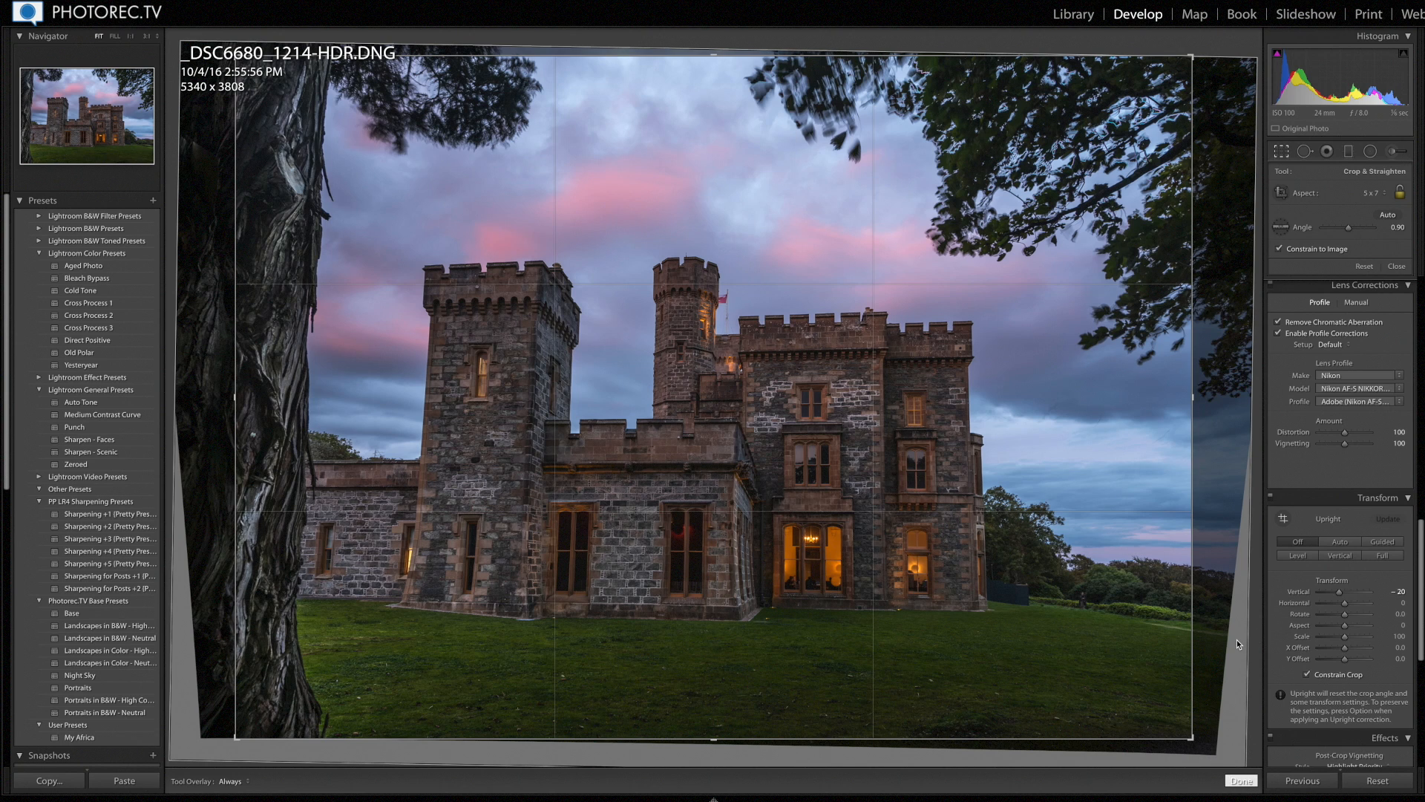
key(Return)
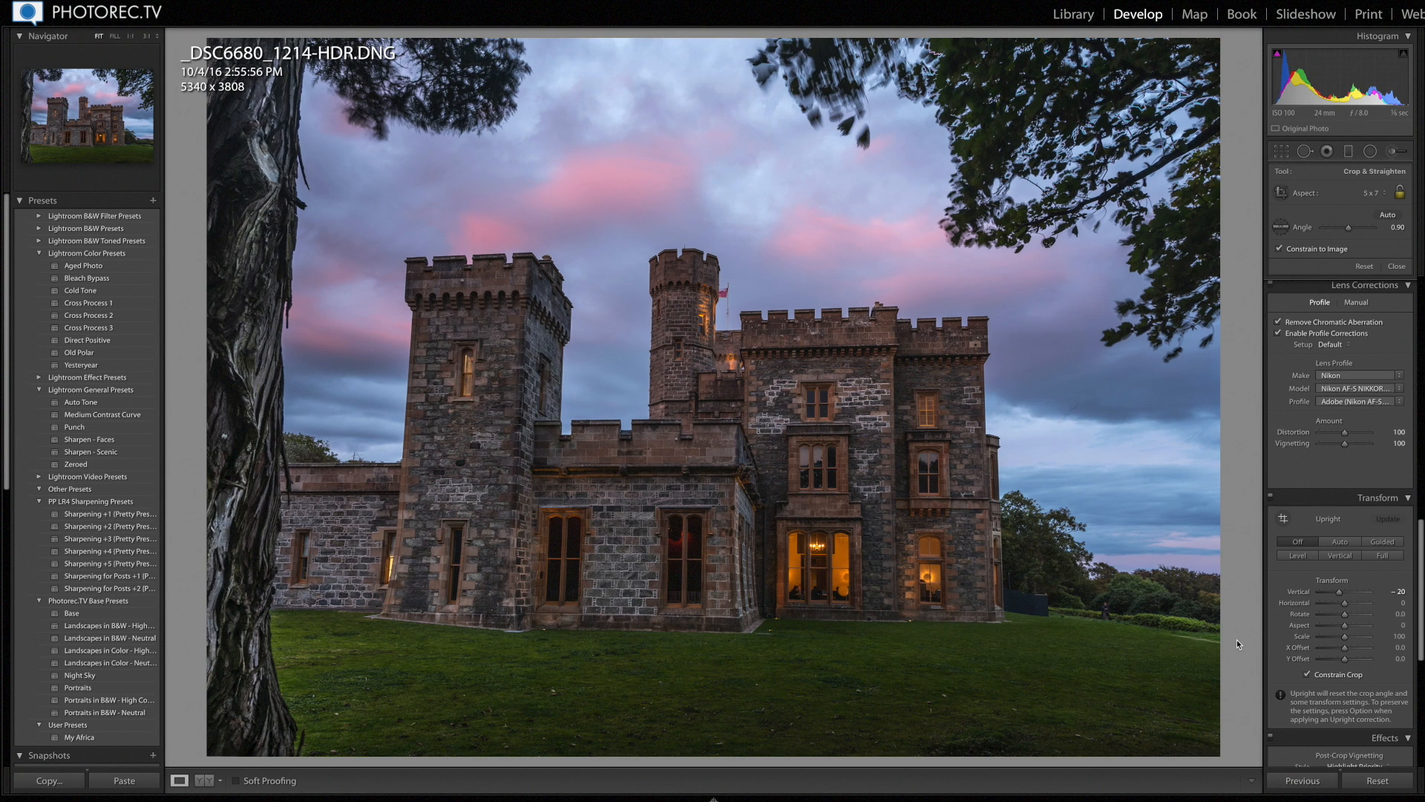
Step: Compare the castle photo's before and after versions and inspect the low wall beside the tree trunk up close
key(backslash)
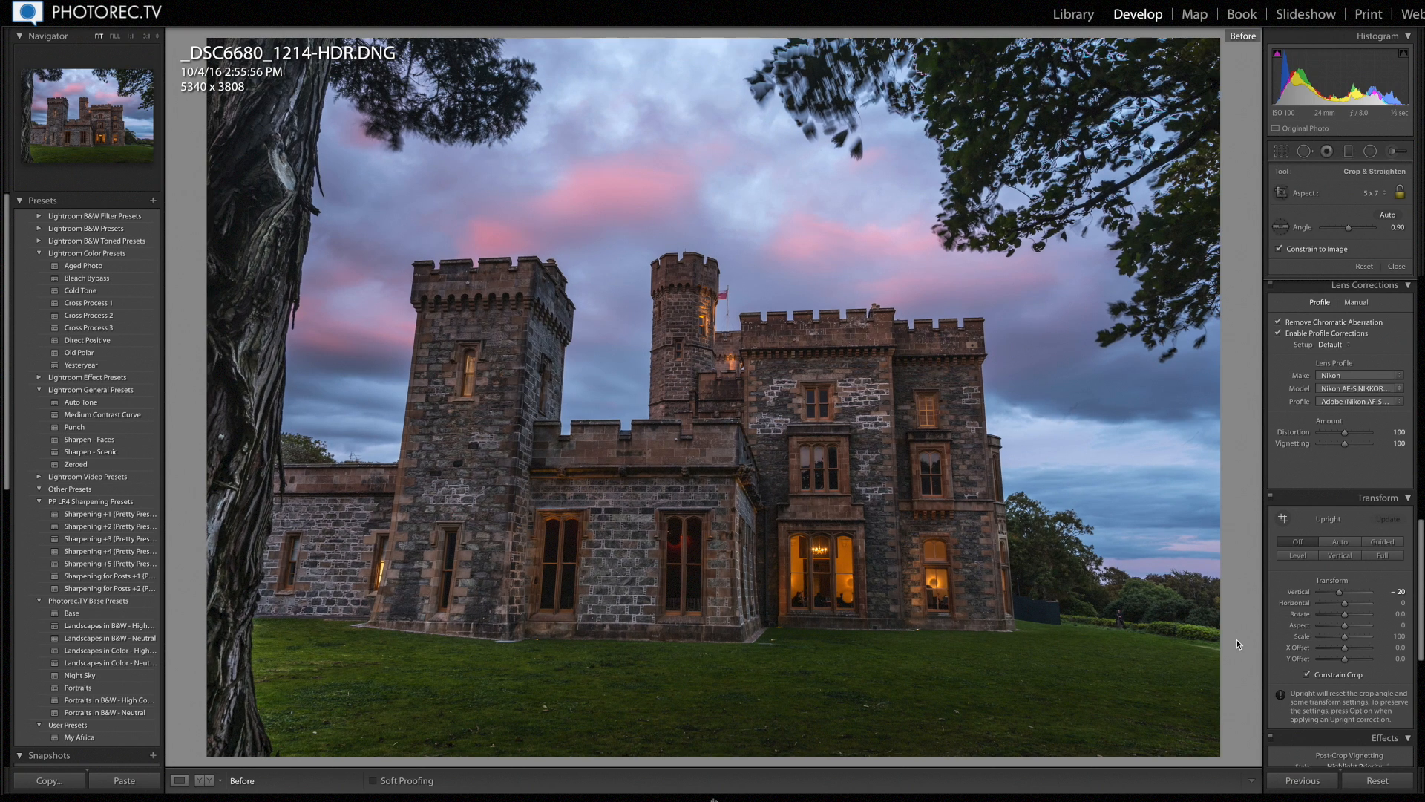
key(backslash)
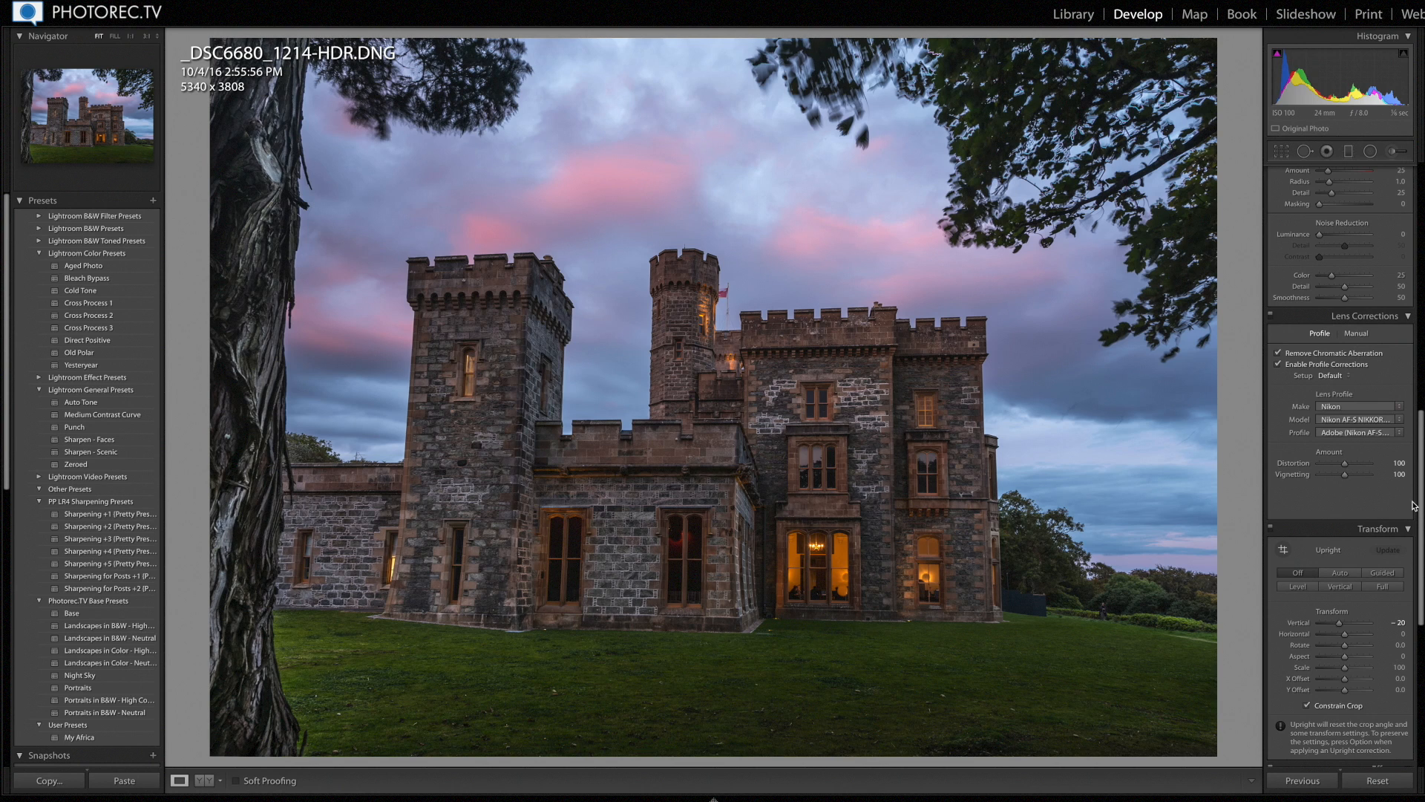
scroll(1373, 445, up, 10)
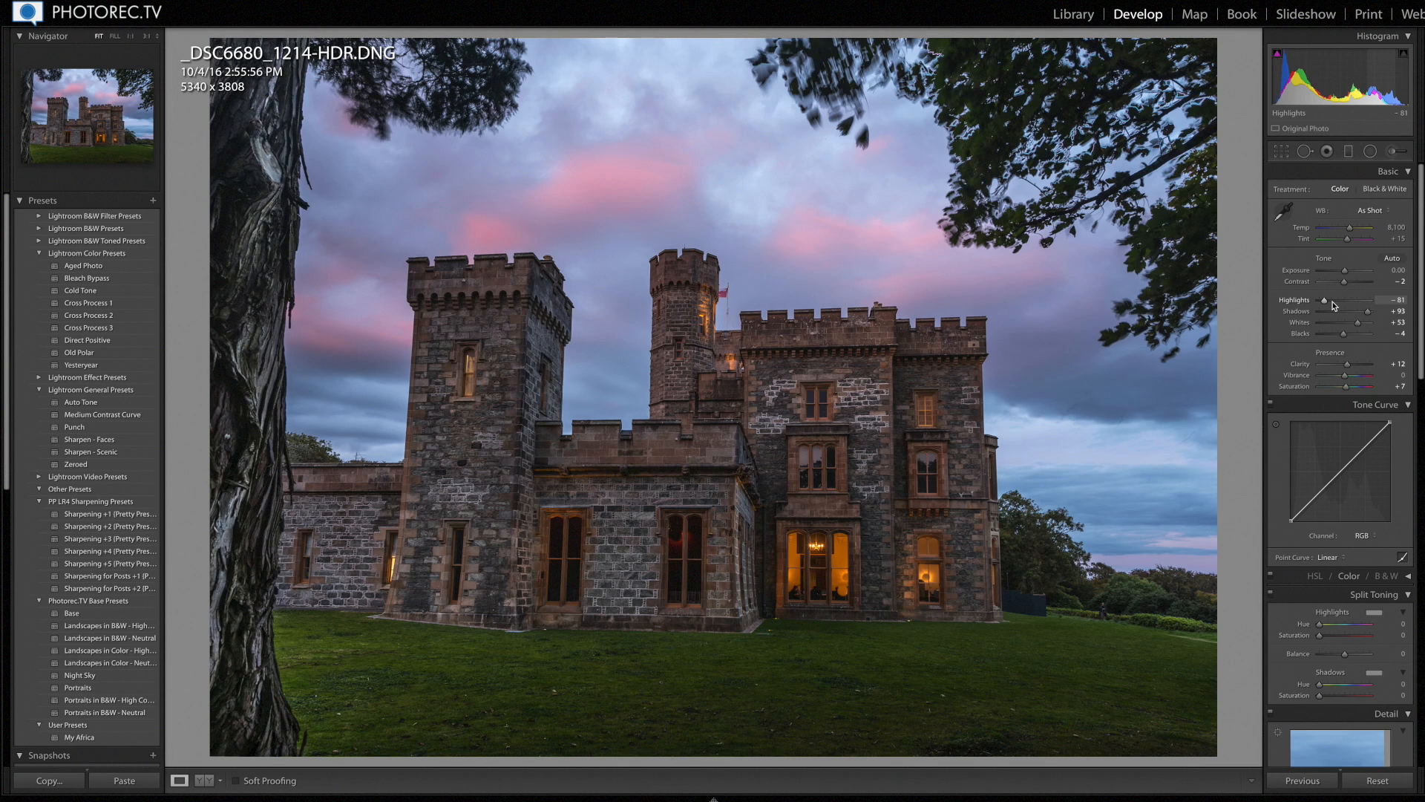
click(359, 458)
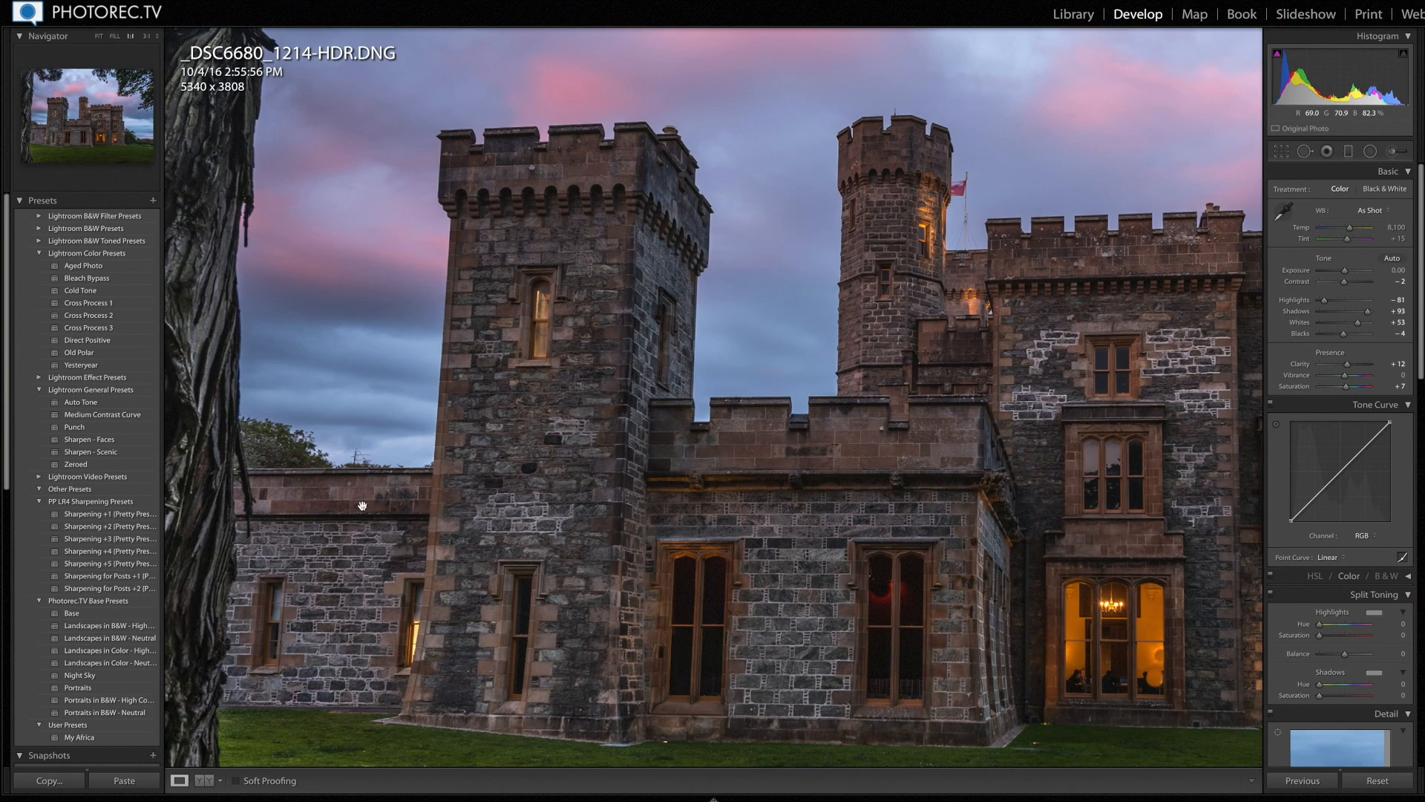
click(358, 461)
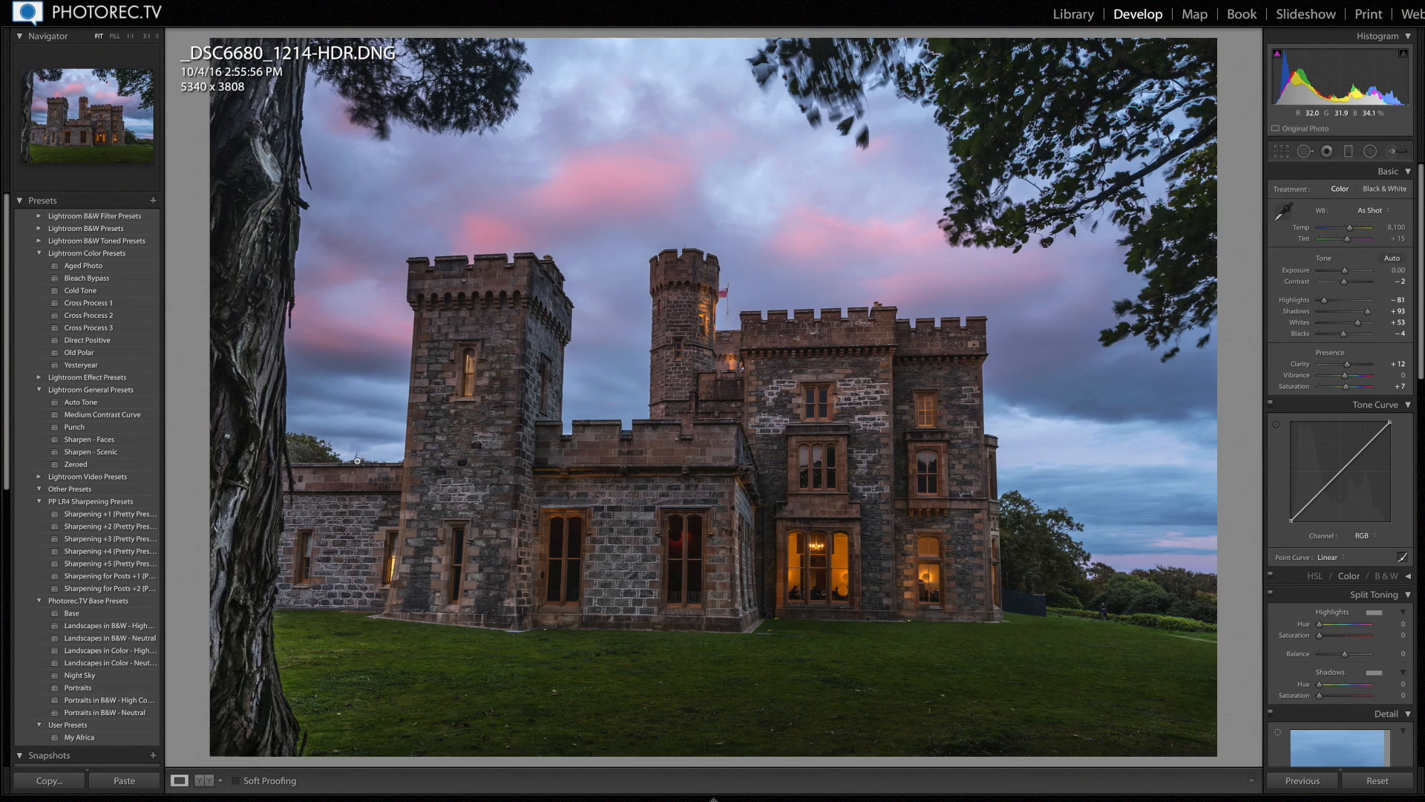
Step: Remove the small figure standing by the hedge beyond the castle with a Heal spot of size 75, feather 33 and opacity 95
click(1102, 611)
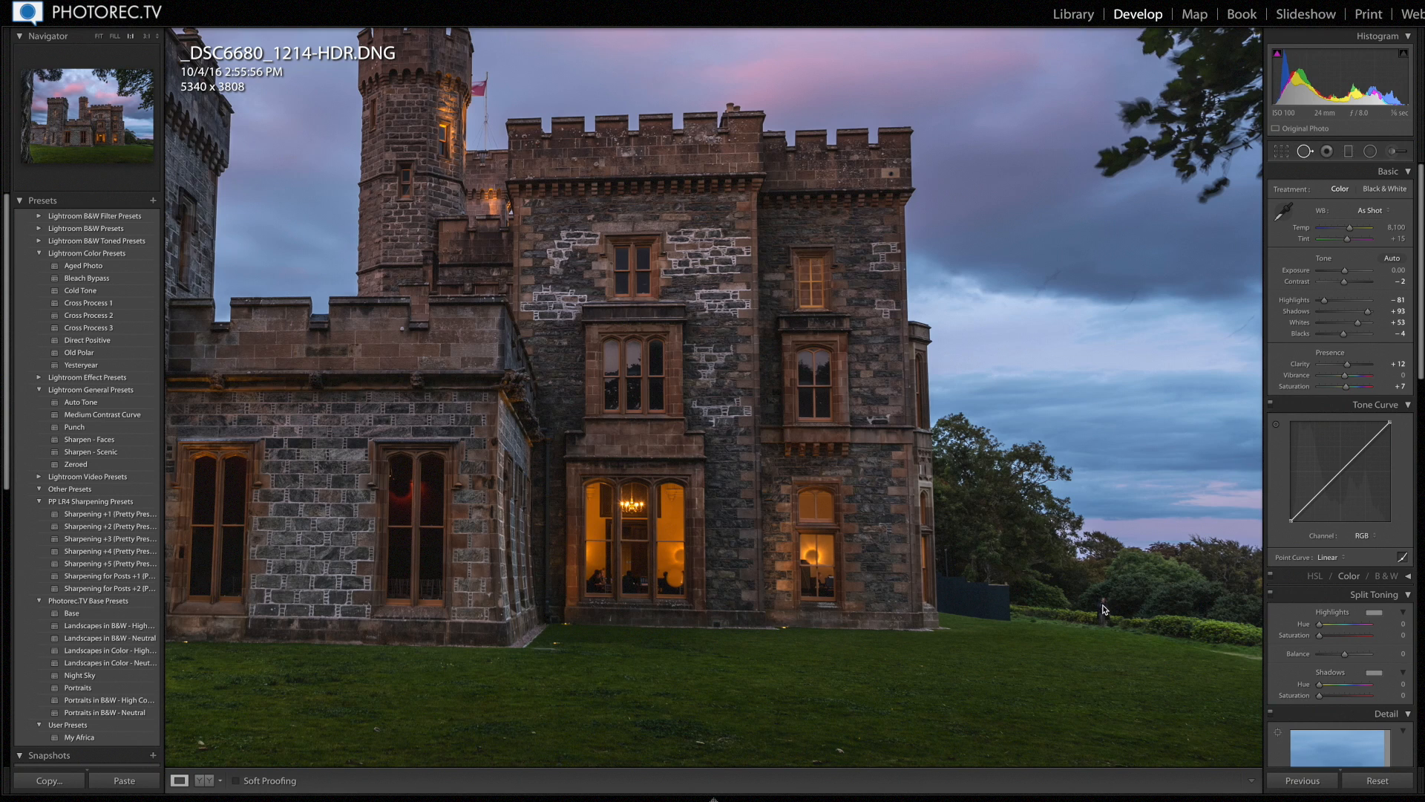
key(q)
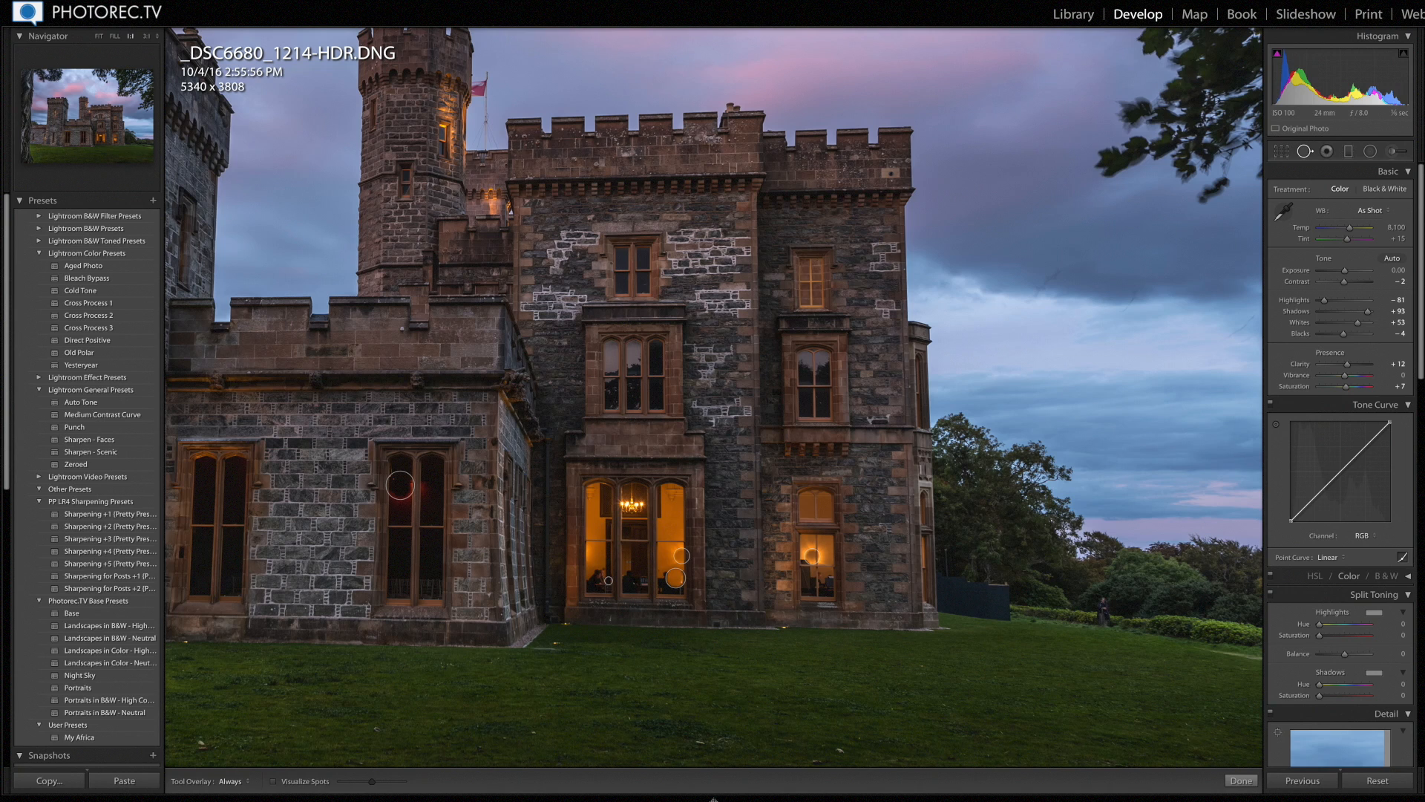
click(1105, 611)
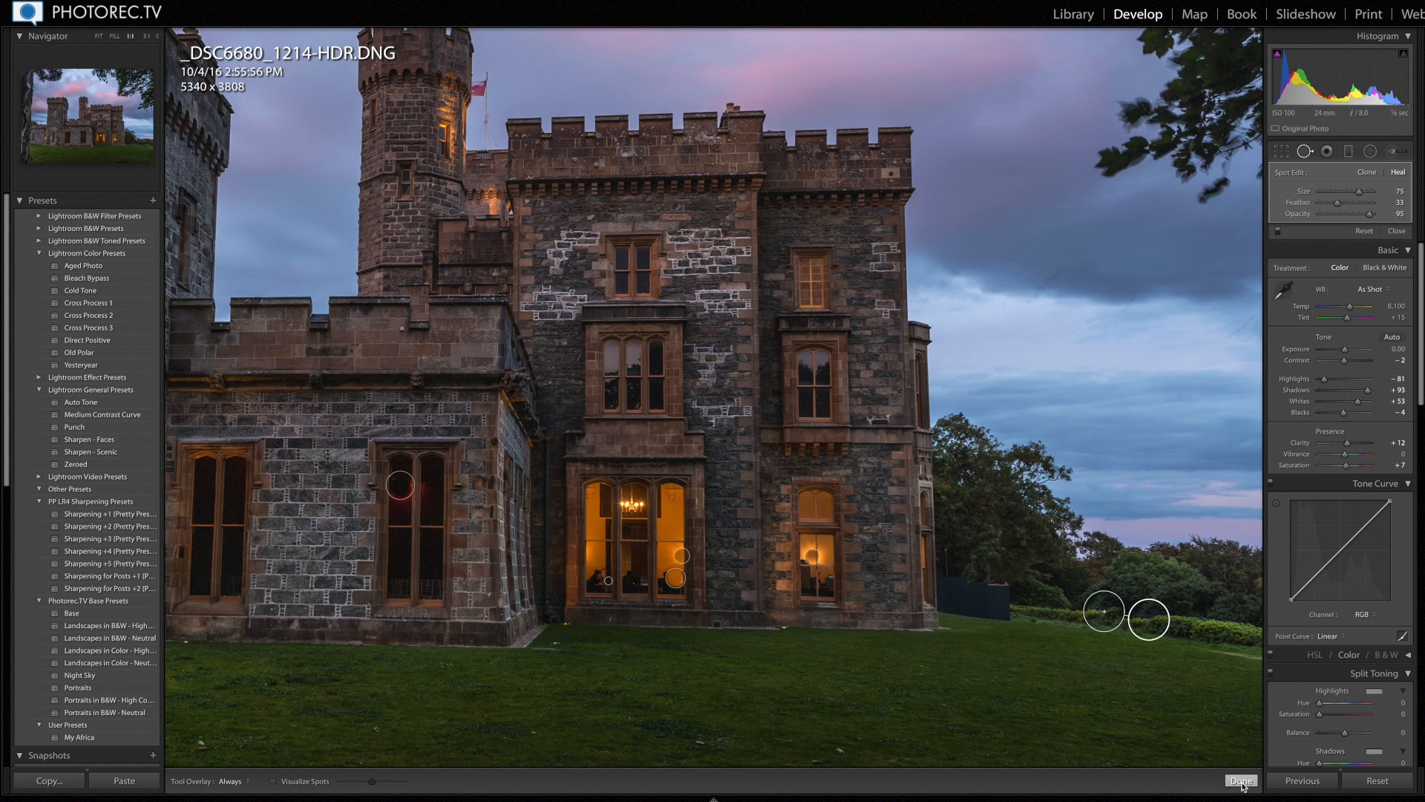
click(1241, 781)
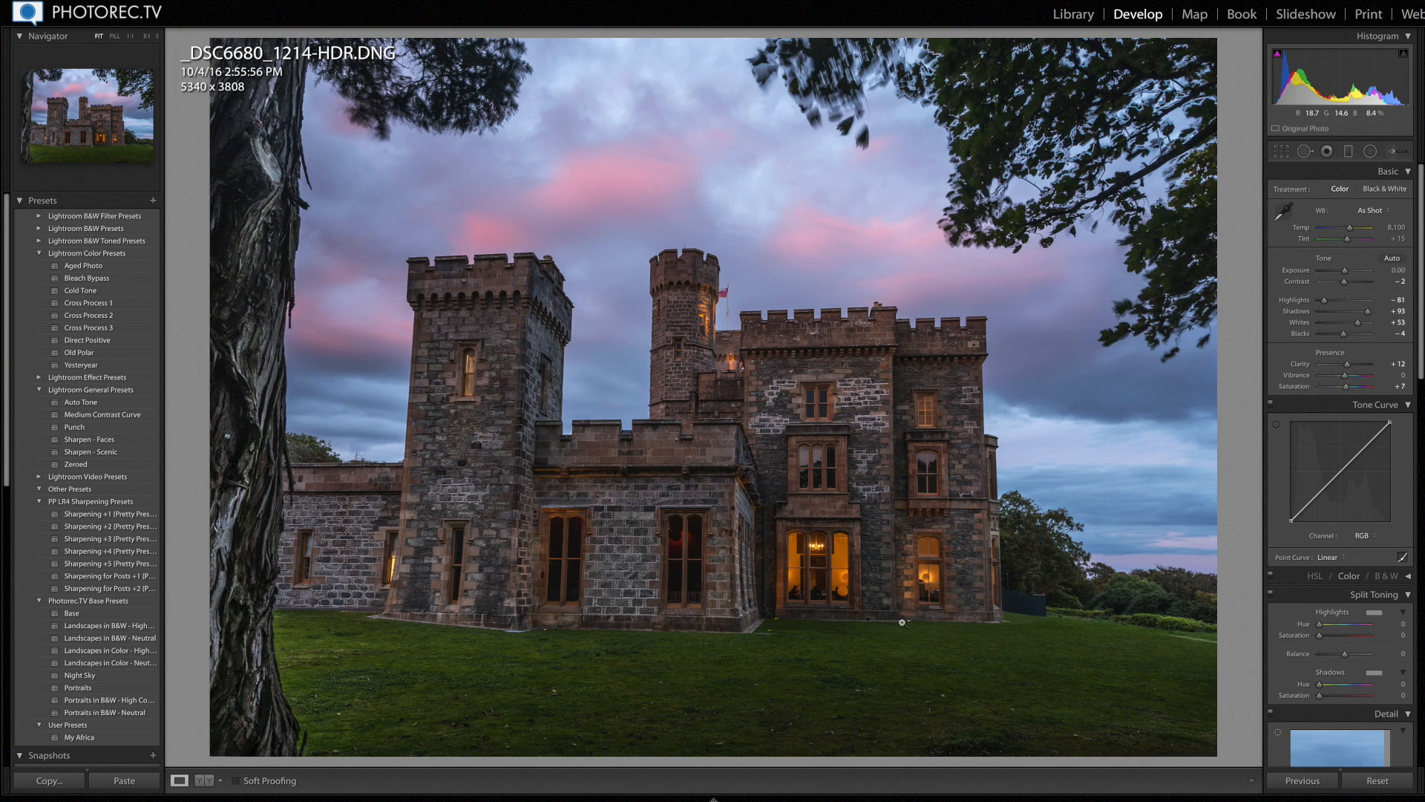
Step: Inspect the castle's lit ground-floor windows up close
click(817, 595)
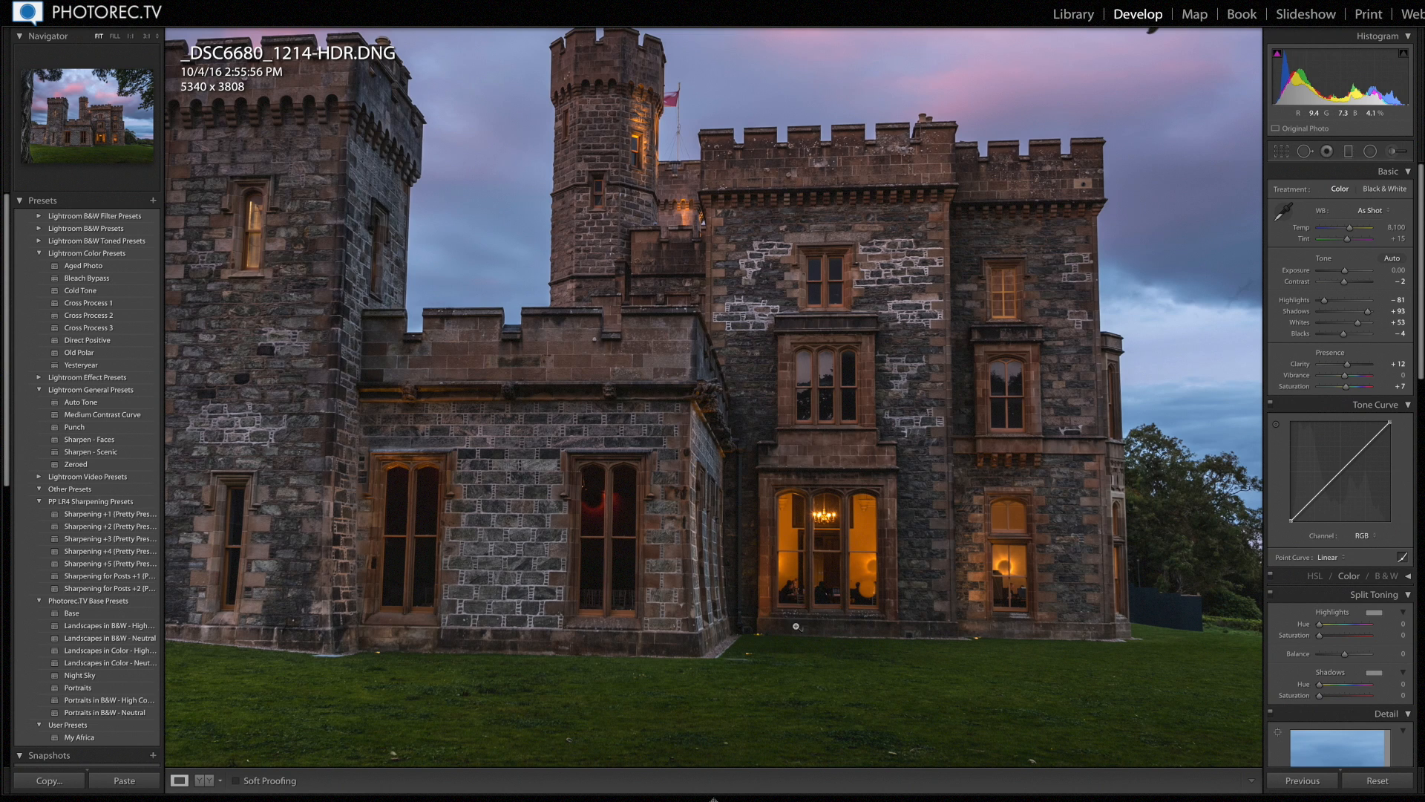
click(796, 698)
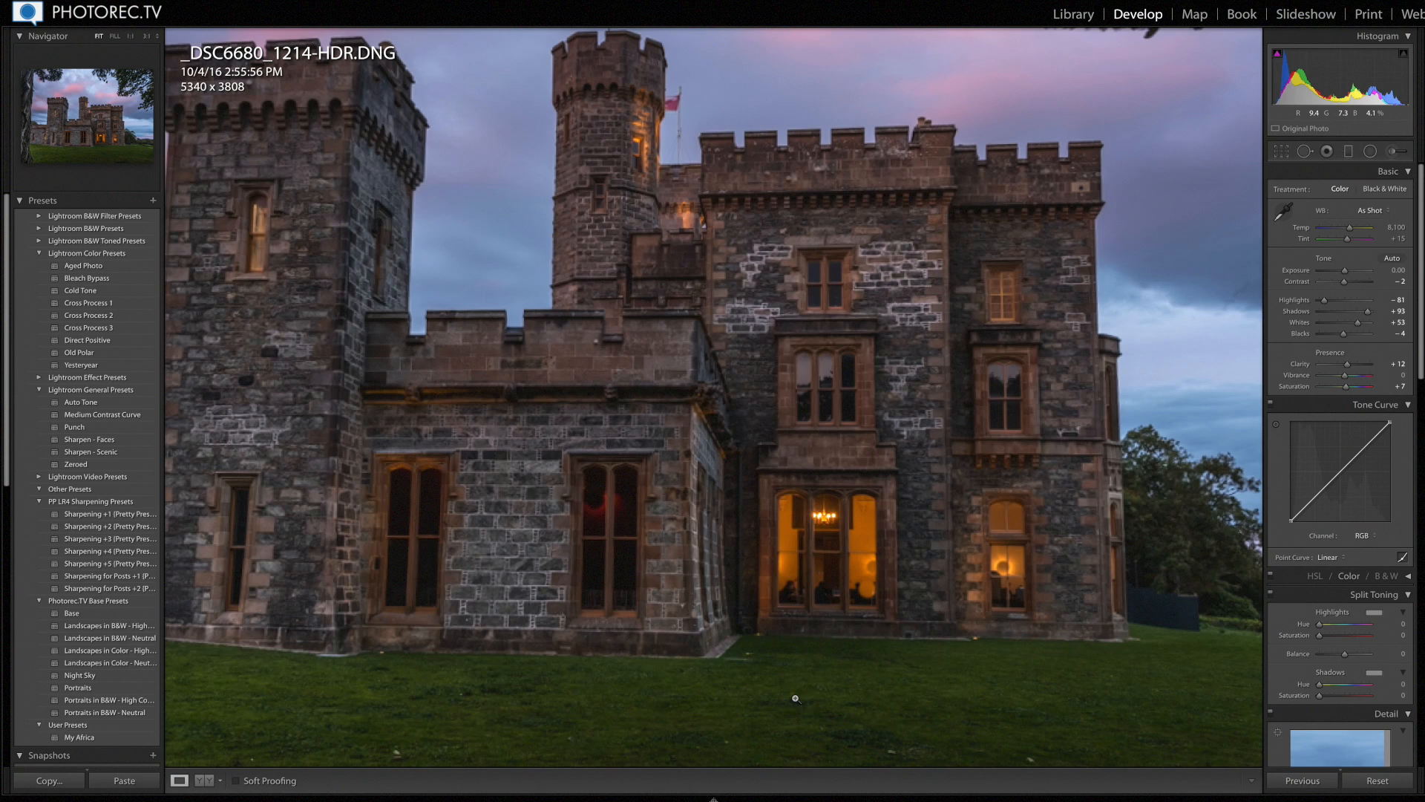